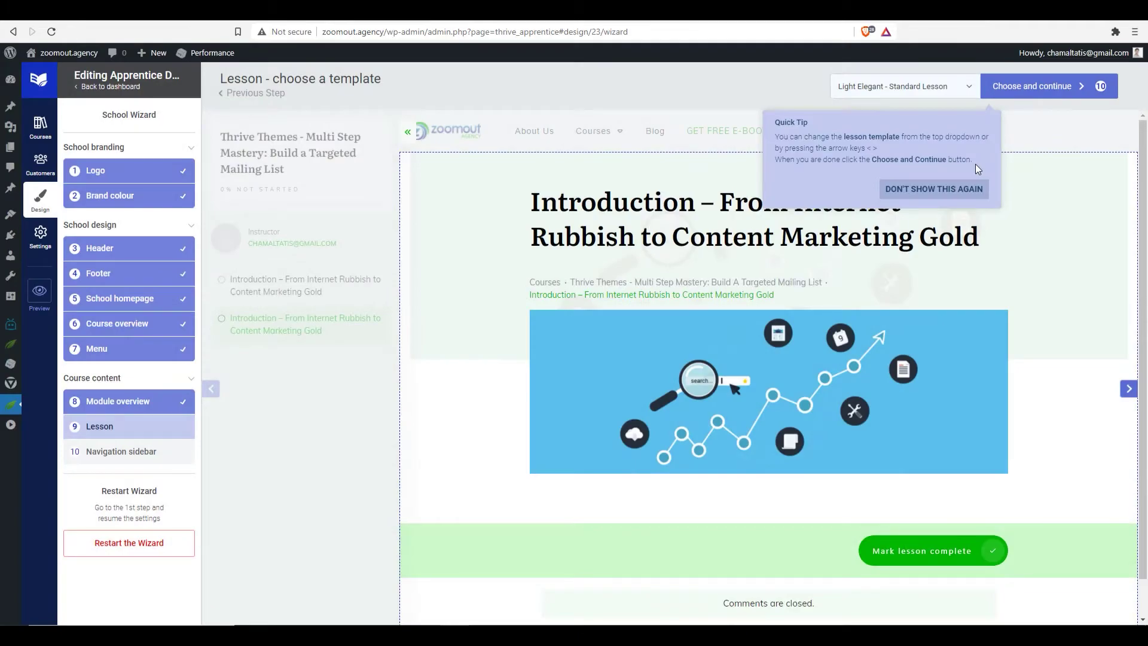
Look over the lesson template preview and browse the course cards on the school's Courses page.
scroll(897, 225, down, 2)
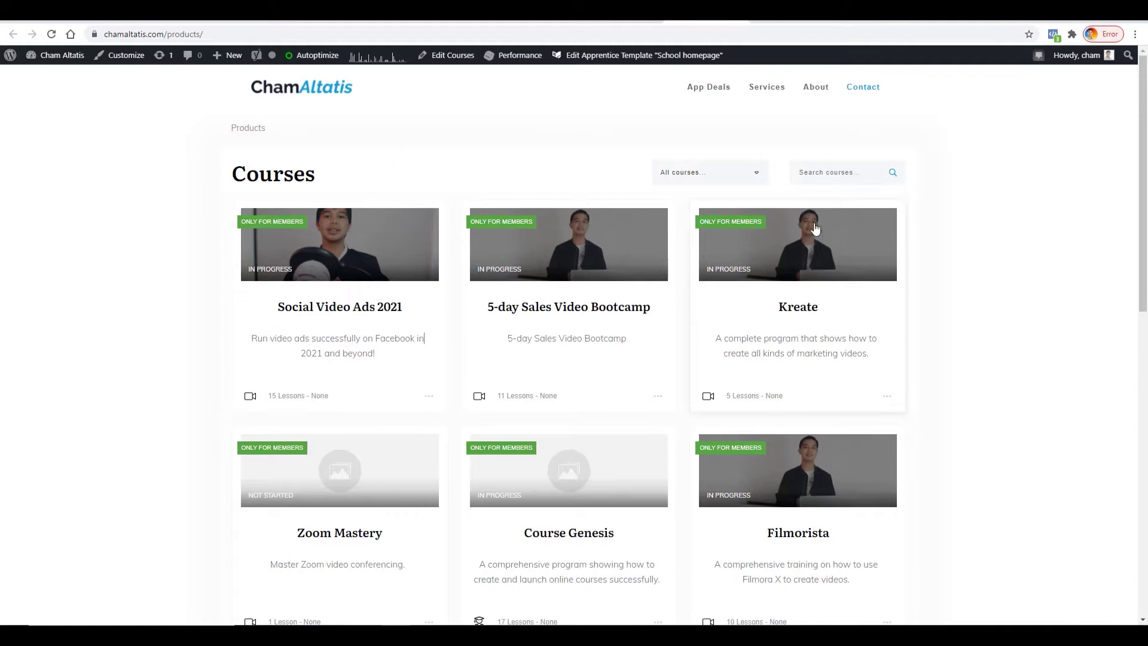
scroll(969, 255, down, 3)
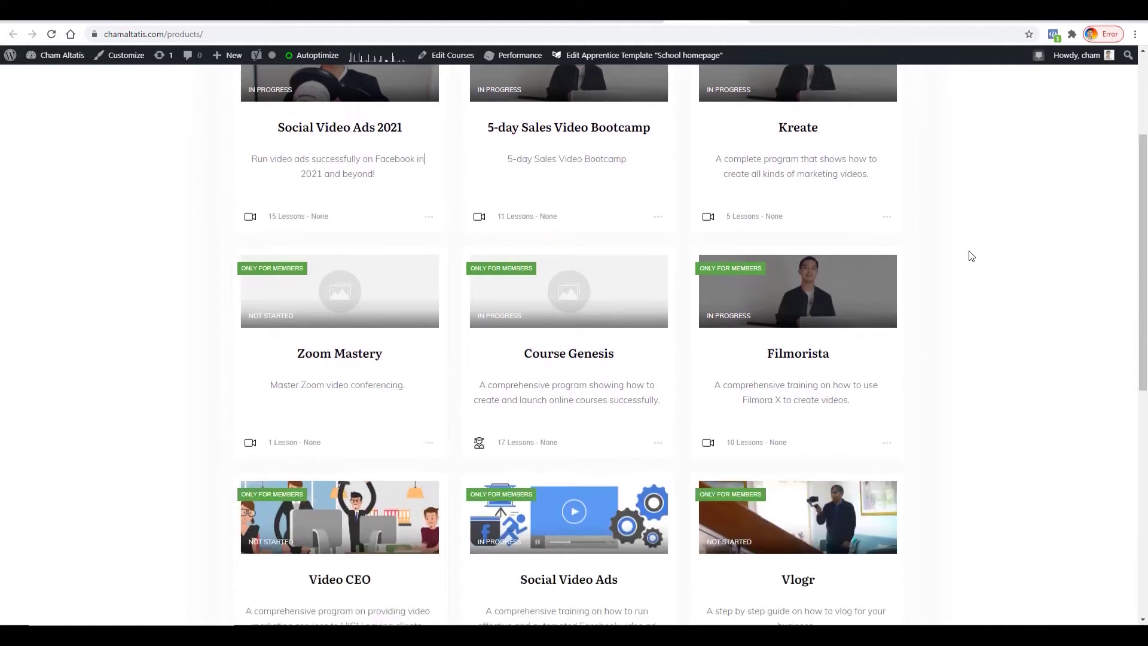
scroll(969, 255, up, 3)
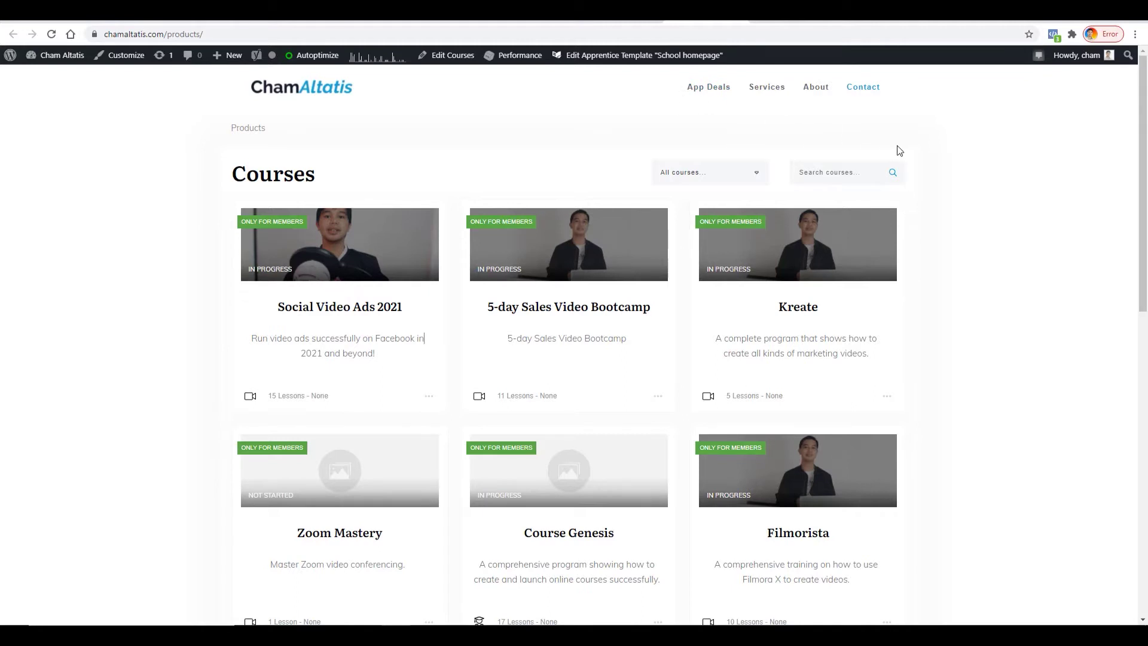
scroll(440, 222, down, 3)
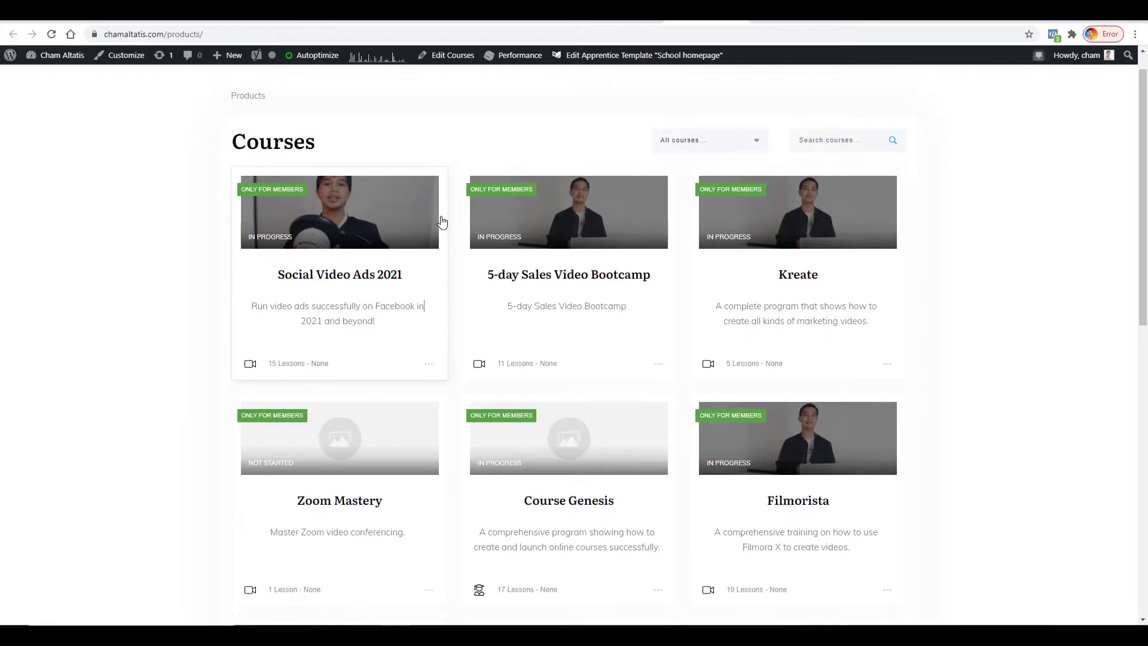
scroll(446, 230, up, 2)
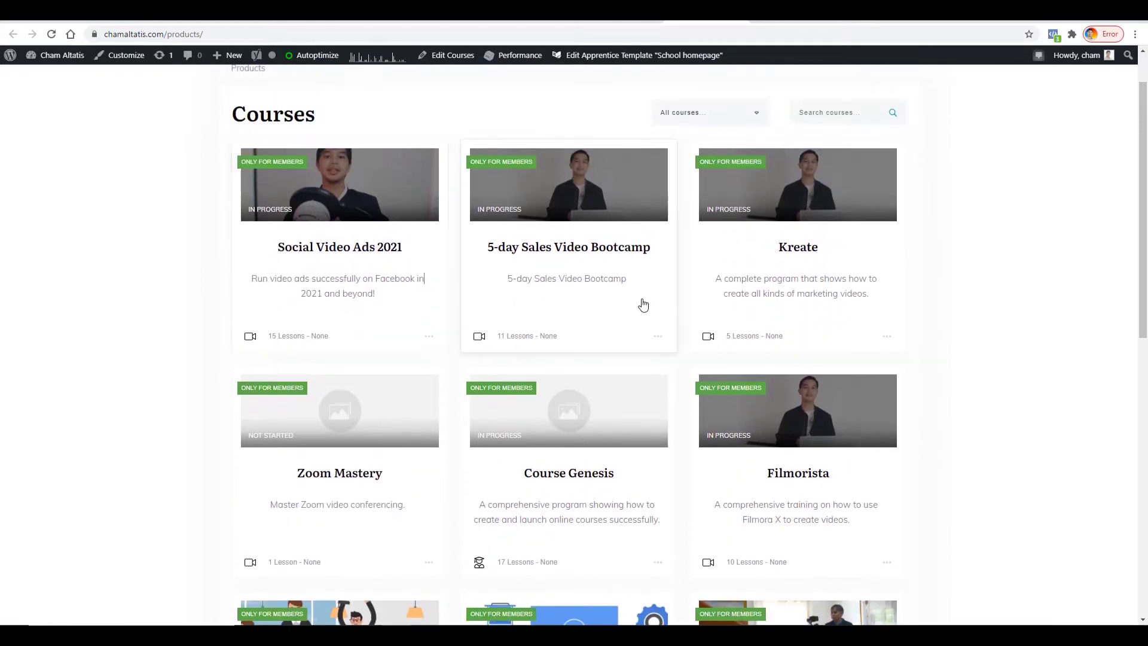
scroll(634, 305, down, 5)
scroll(648, 342, up, 4)
scroll(648, 341, up, 2)
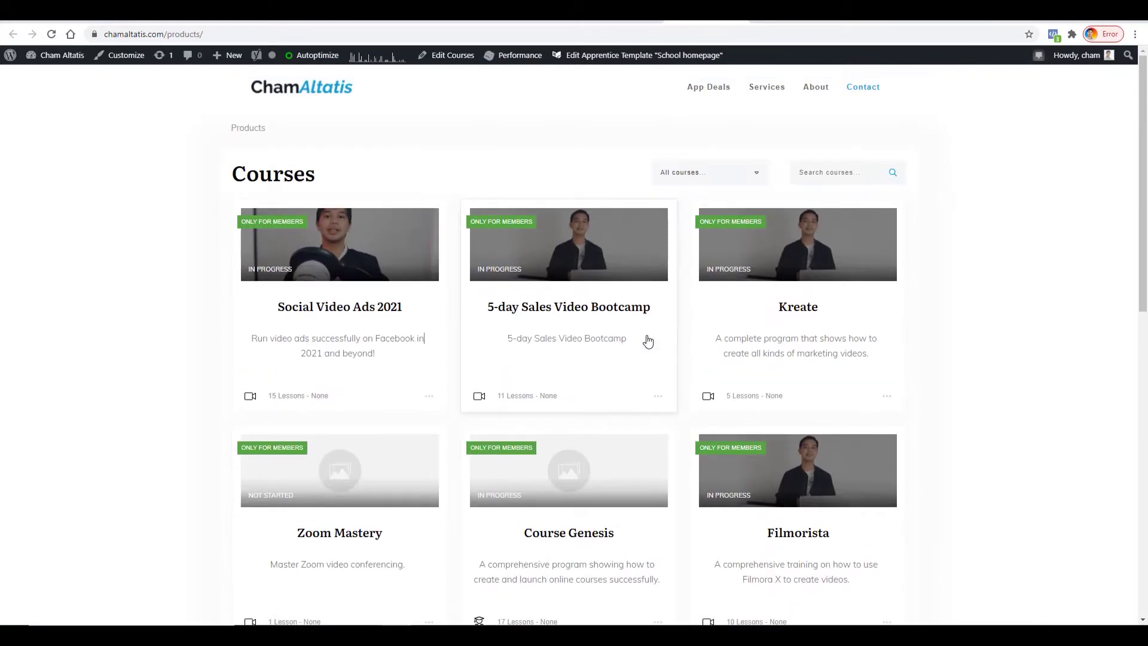
scroll(648, 341, down, 7)
scroll(648, 341, down, 3)
scroll(648, 341, up, 10)
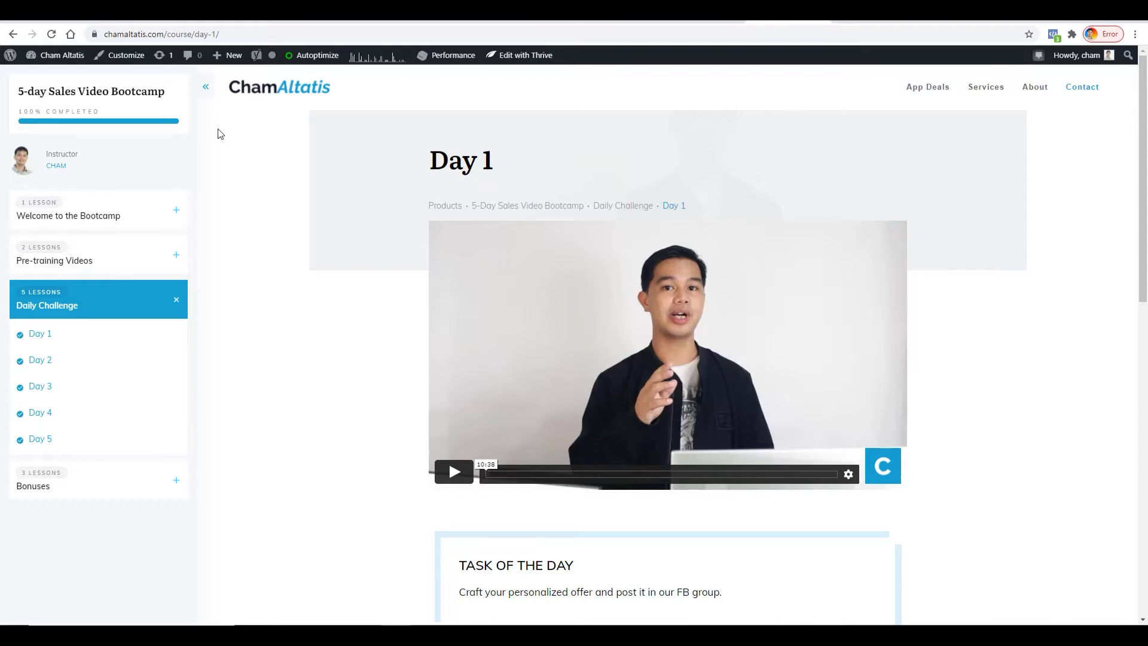
Examine the 5-day Sales Video Bootcamp's lesson navigation and open the Day 1 lesson under Daily Challenge.
scroll(284, 192, down, 1)
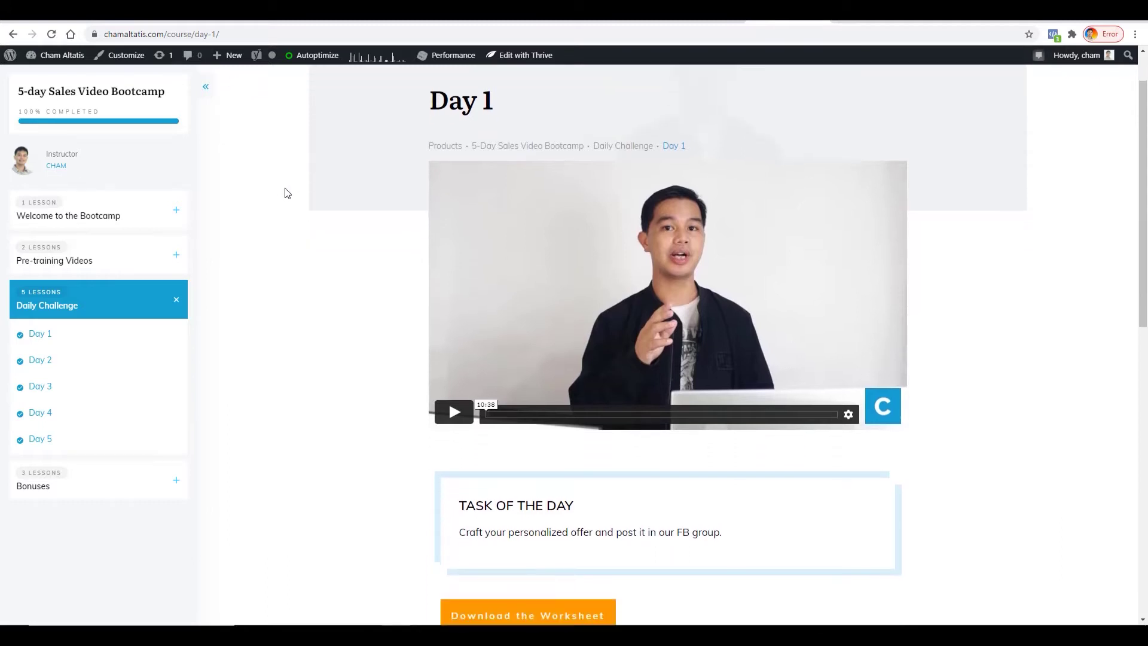
scroll(133, 162, up, 1)
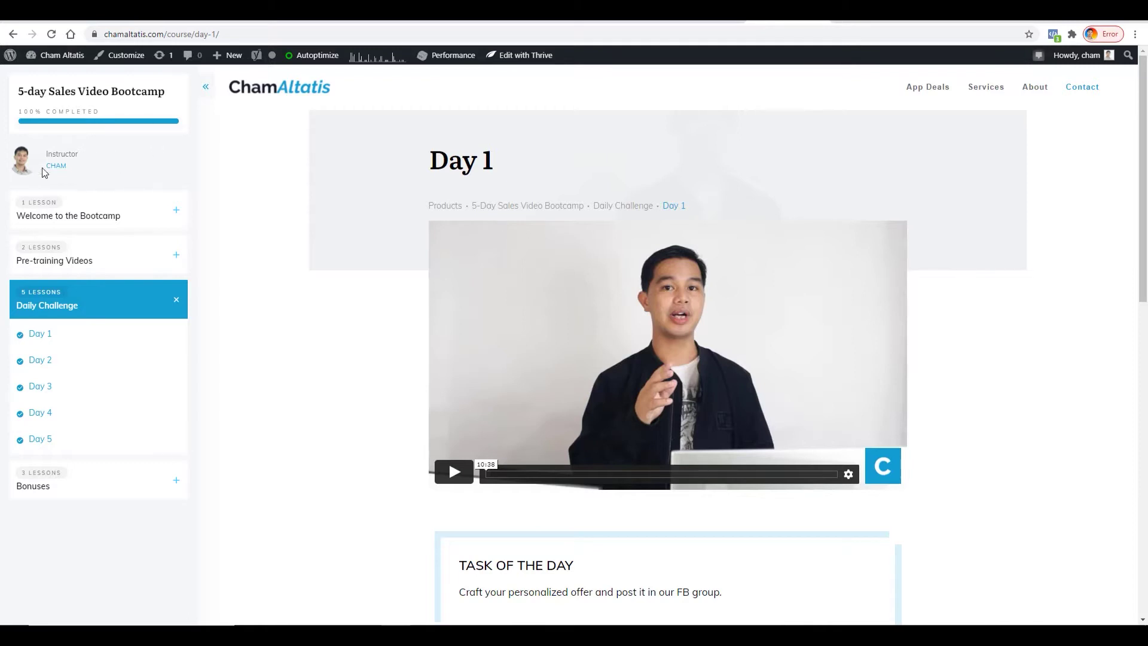
scroll(128, 197, down, 1)
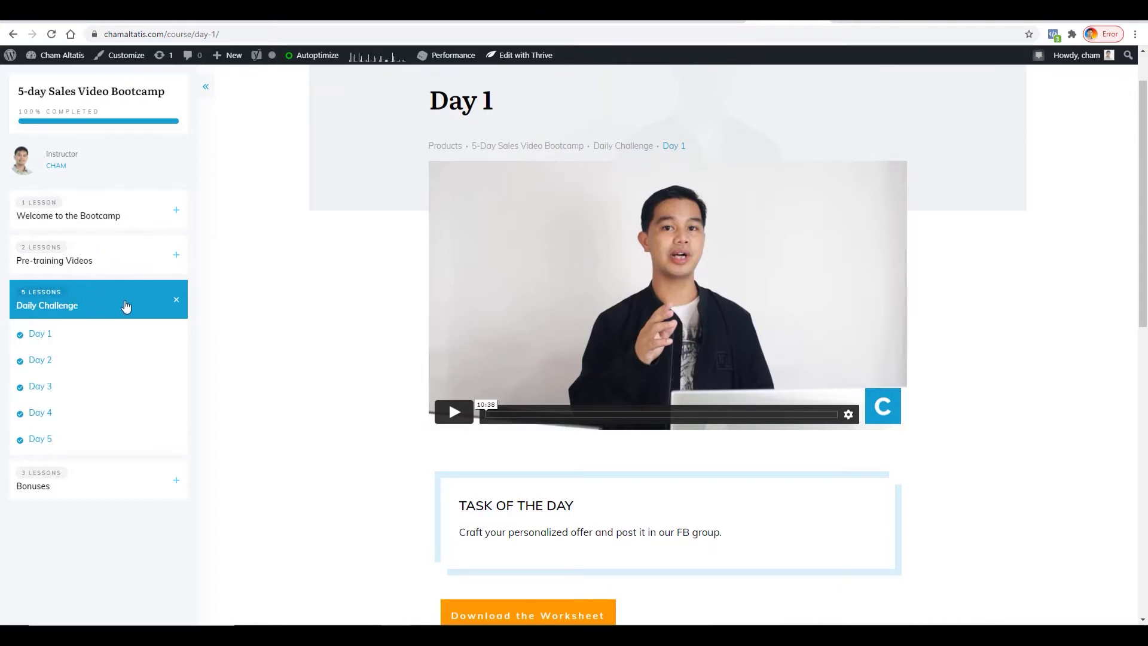
scroll(153, 328, down, 2)
scroll(341, 323, up, 3)
scroll(323, 321, down, 1)
click(44, 338)
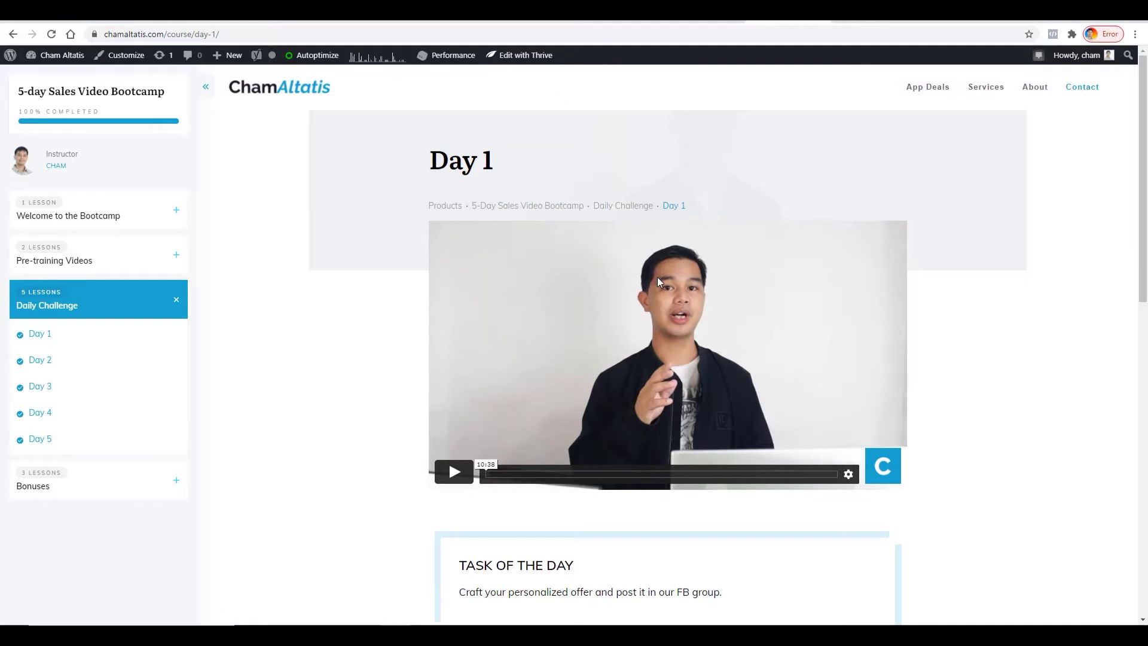
Examine the Day 1 lesson's video, task of the day, worksheet download and next-lesson area.
scroll(679, 271, down, 2)
scroll(679, 271, up, 2)
scroll(806, 296, down, 4)
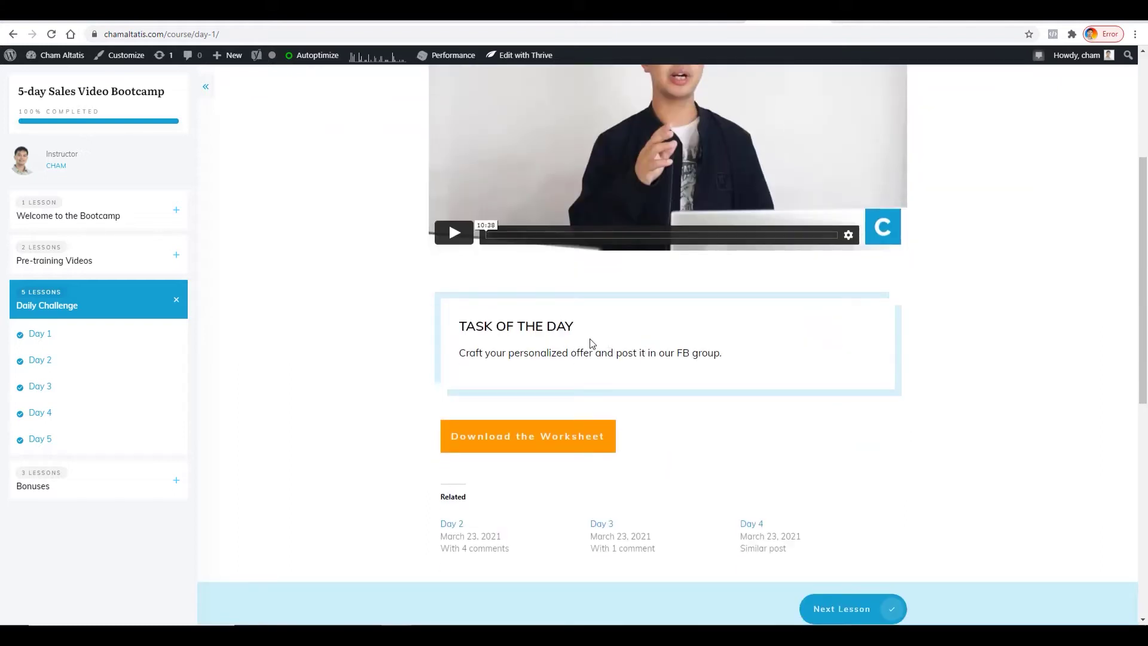
scroll(707, 329, up, 2)
scroll(707, 329, down, 3)
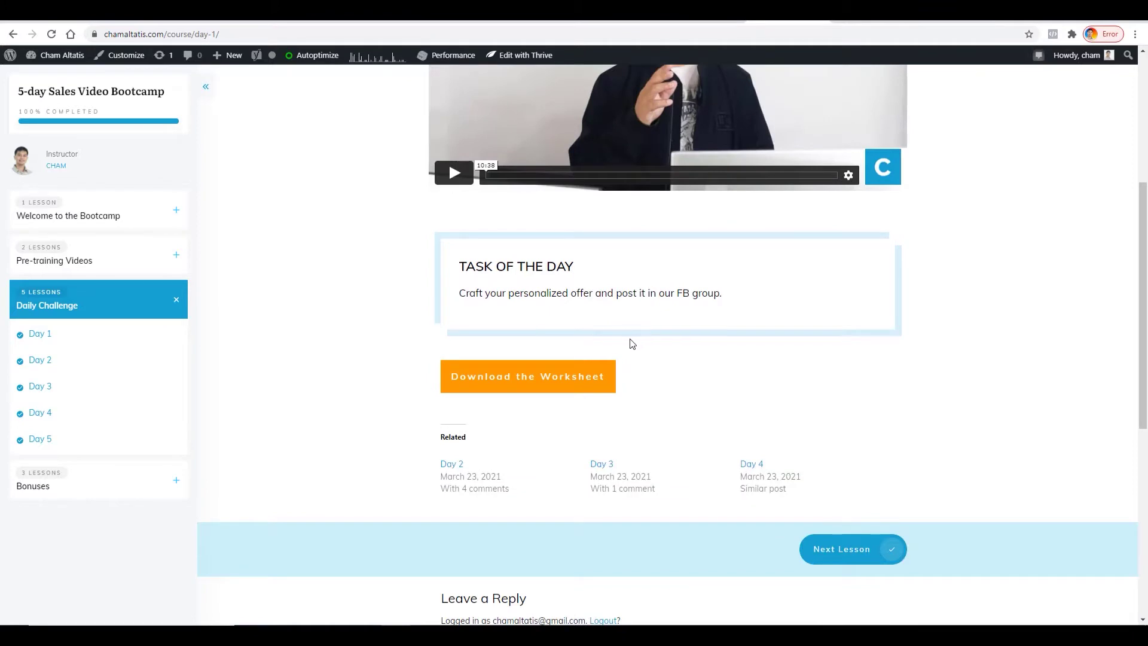
scroll(712, 338, up, 5)
scroll(711, 339, down, 2)
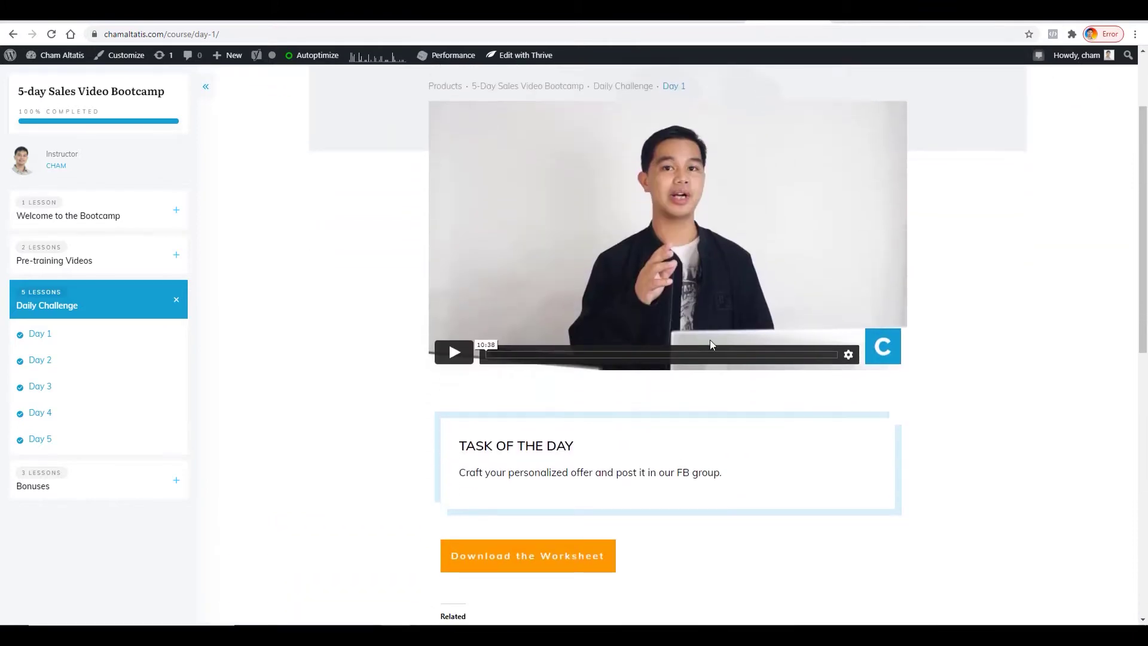
scroll(710, 344, down, 2)
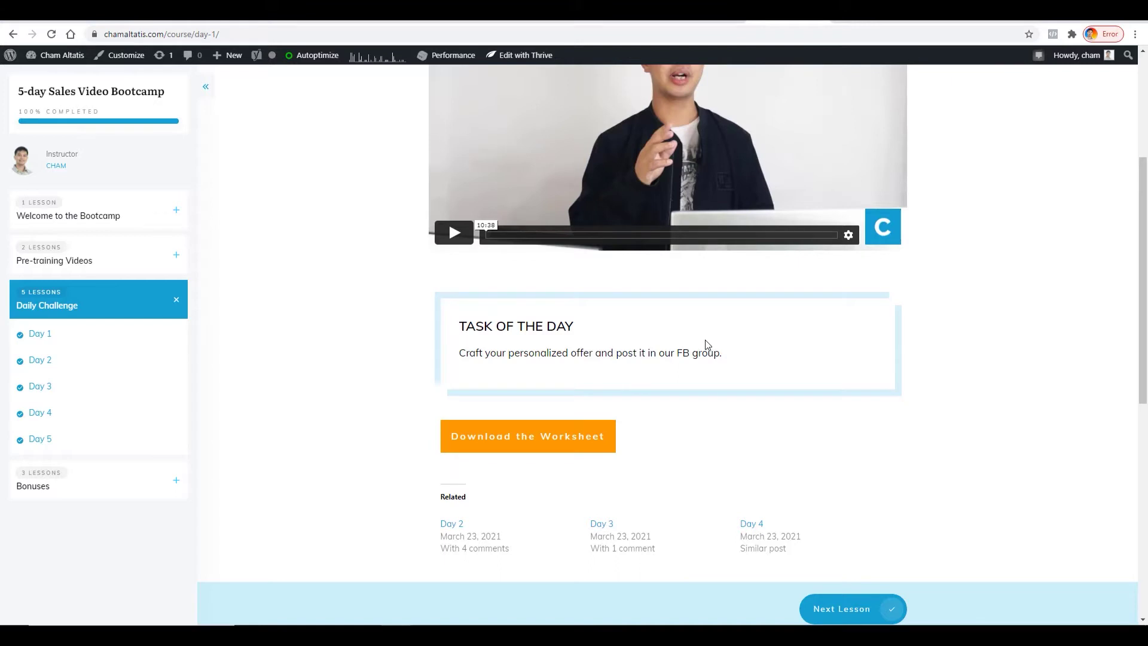
scroll(711, 344, up, 4)
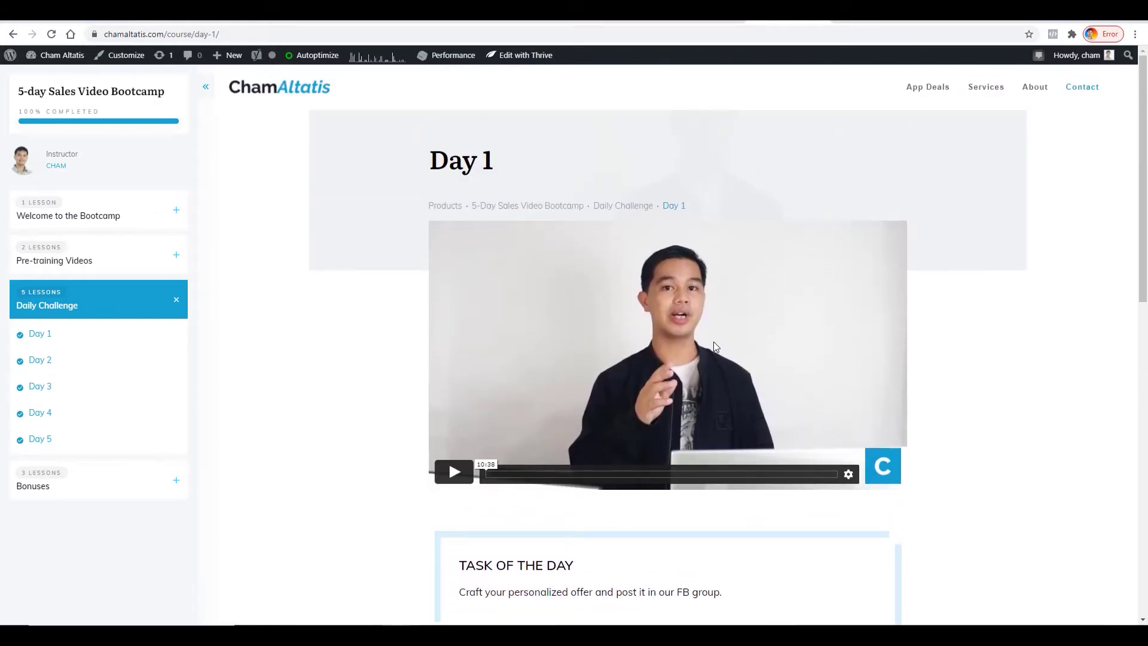
scroll(715, 346, down, 3)
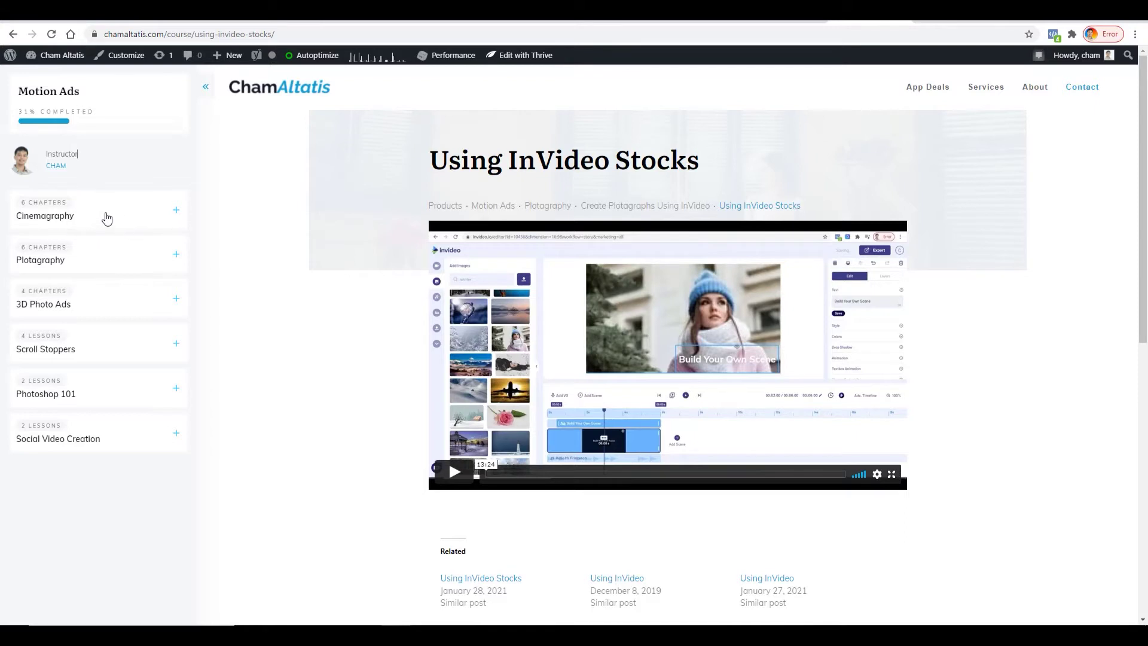
Expand the Cinemagraphy module in the Motion Ads course navigation and open its Editing Your Cinemagraph chapter.
click(107, 216)
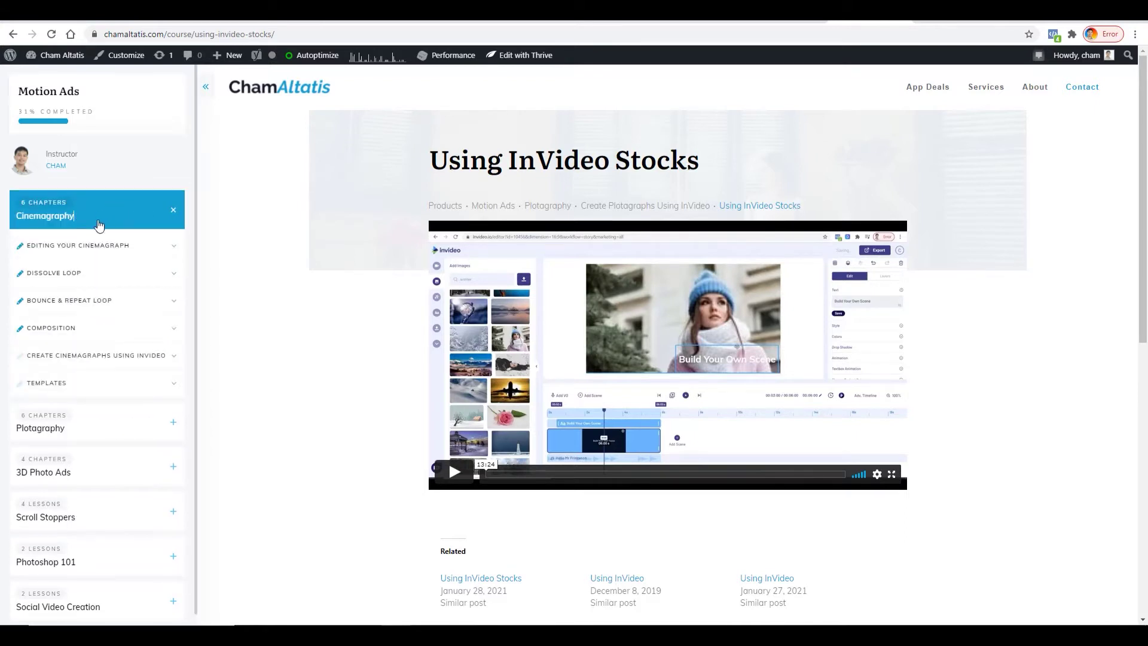
click(111, 216)
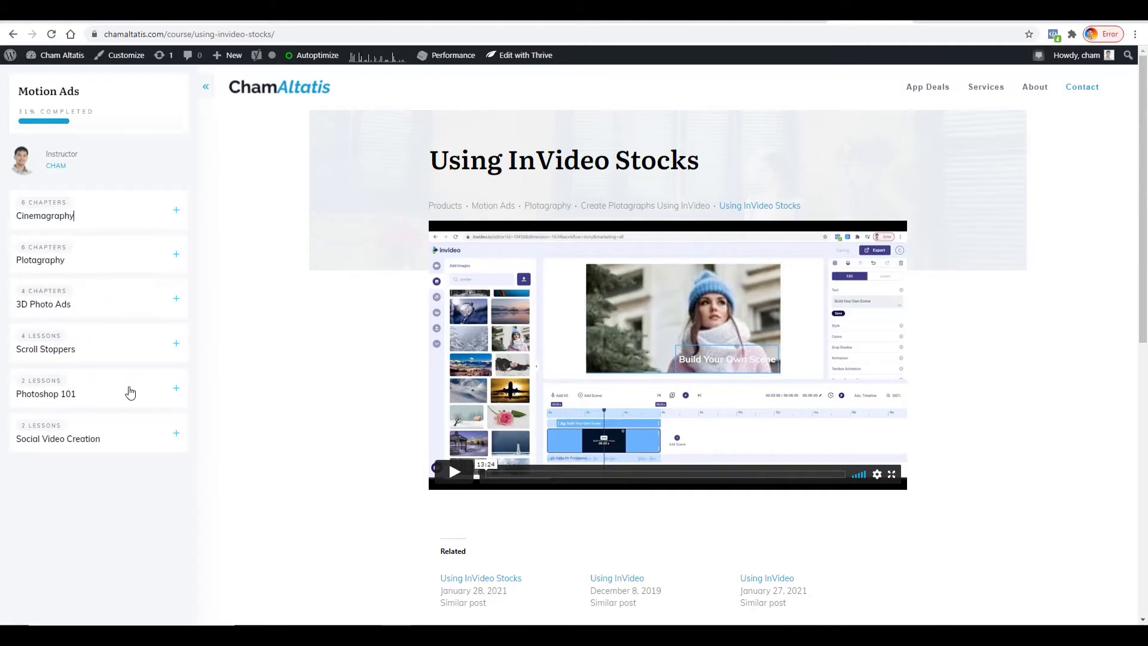
click(129, 215)
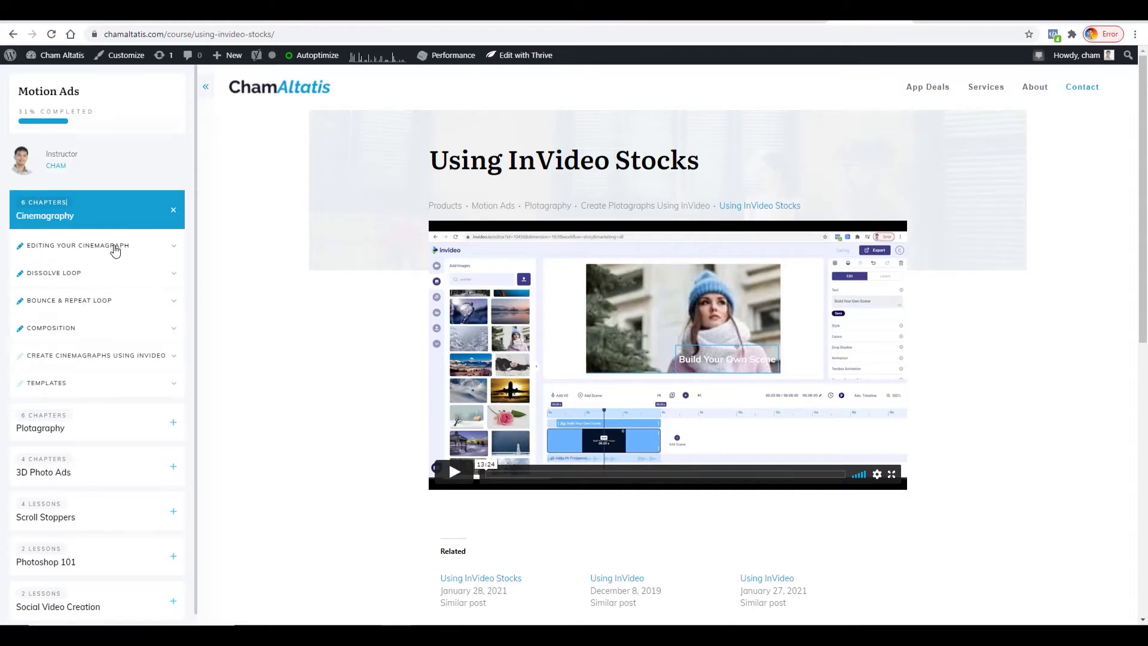
click(138, 249)
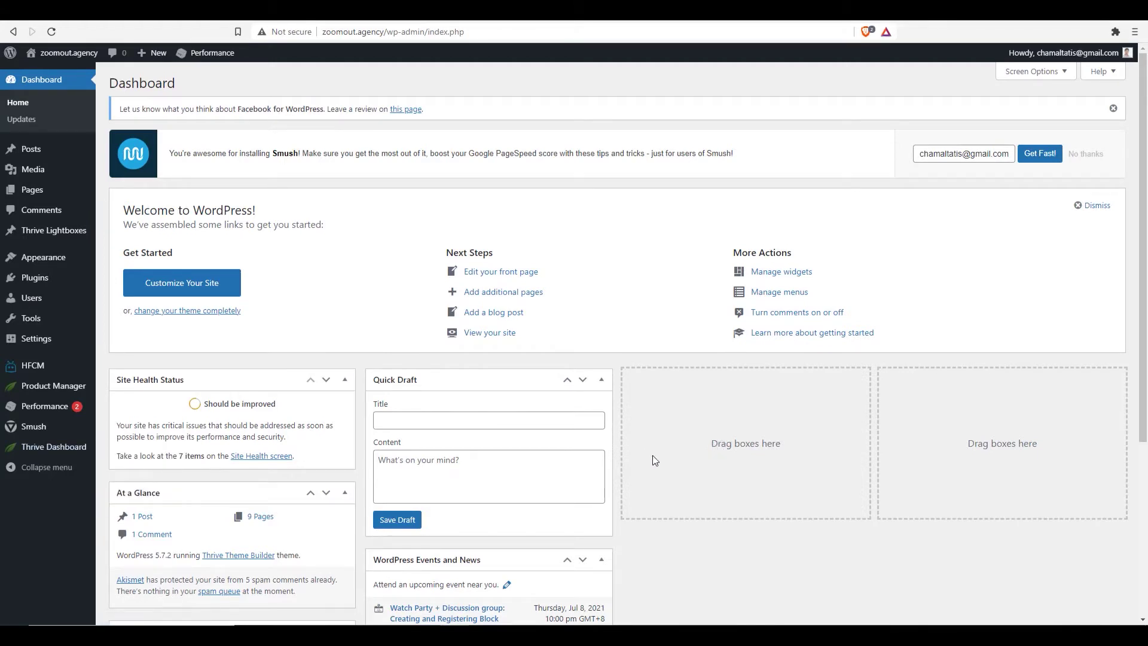
Open Thrive Apprentice on the zoomout.agency site and add a new school page titled Courses in the general settings.
mouse_move(84, 453)
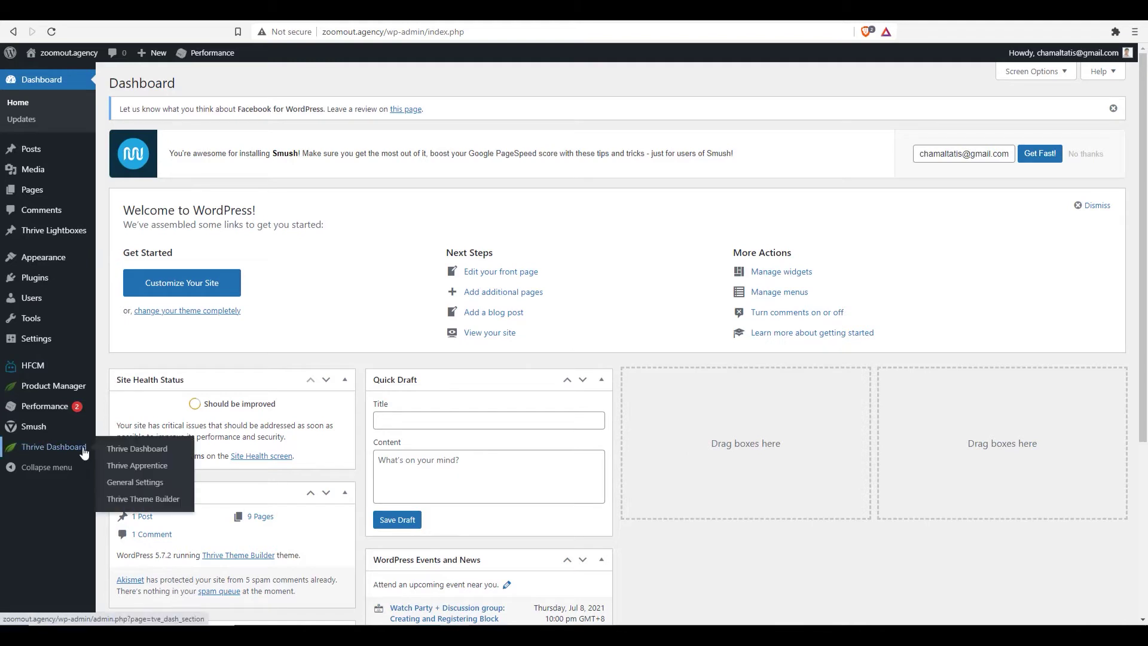
click(137, 468)
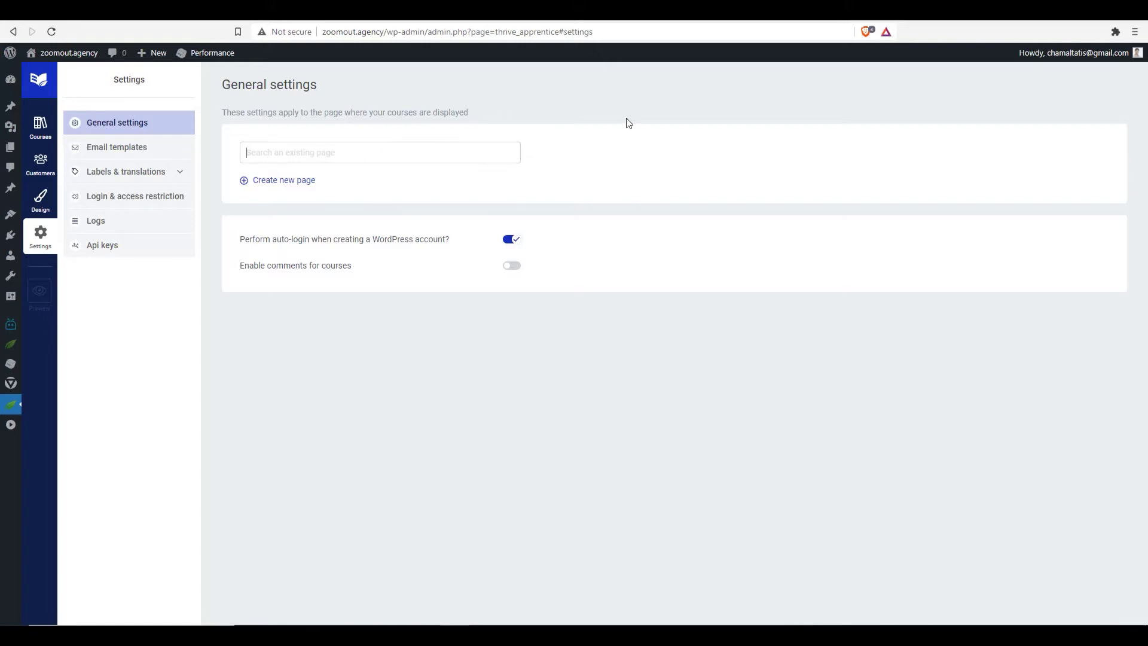
click(305, 180)
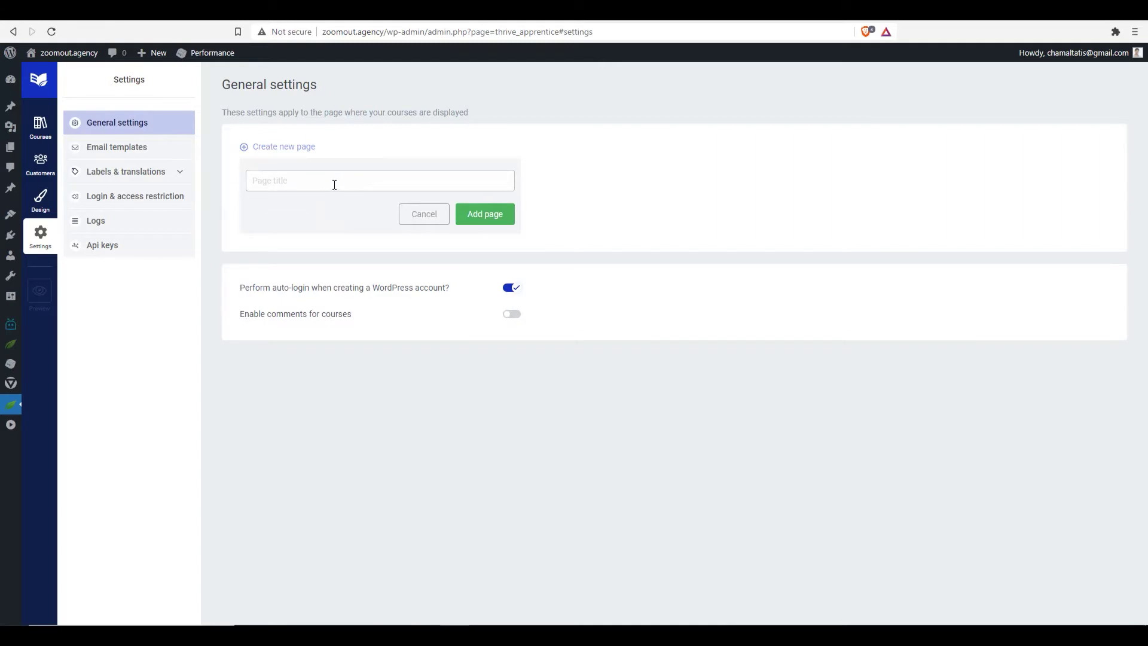
text(Courses)
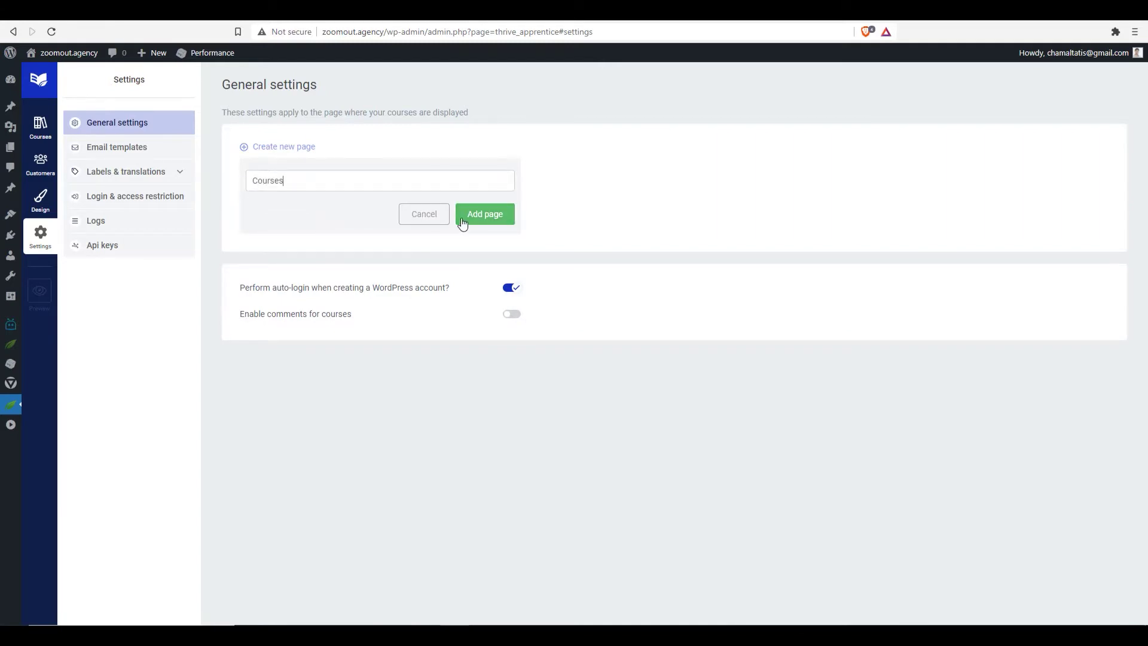
click(501, 220)
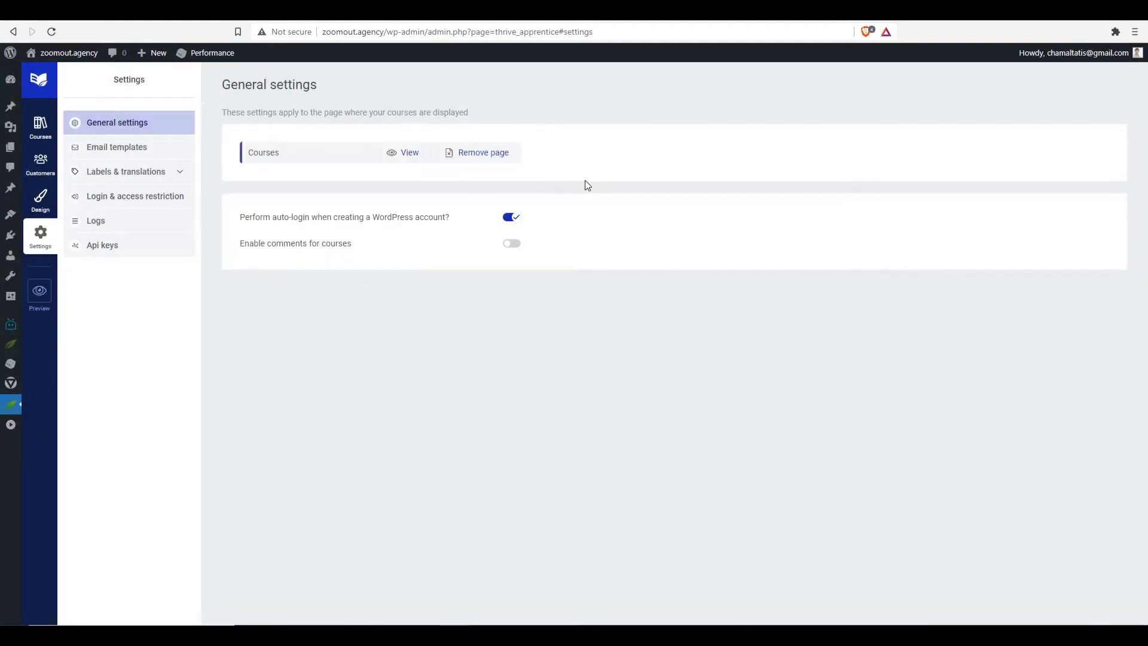
Open the published Apprentice Design for editing and start the school wizard.
click(40, 200)
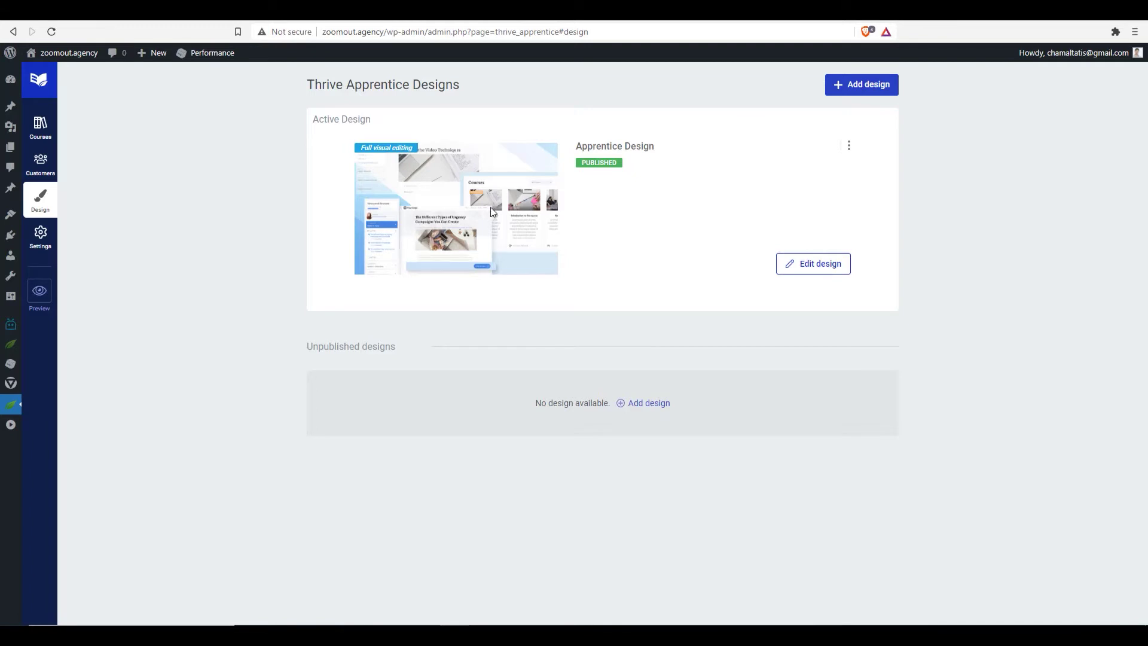
click(814, 267)
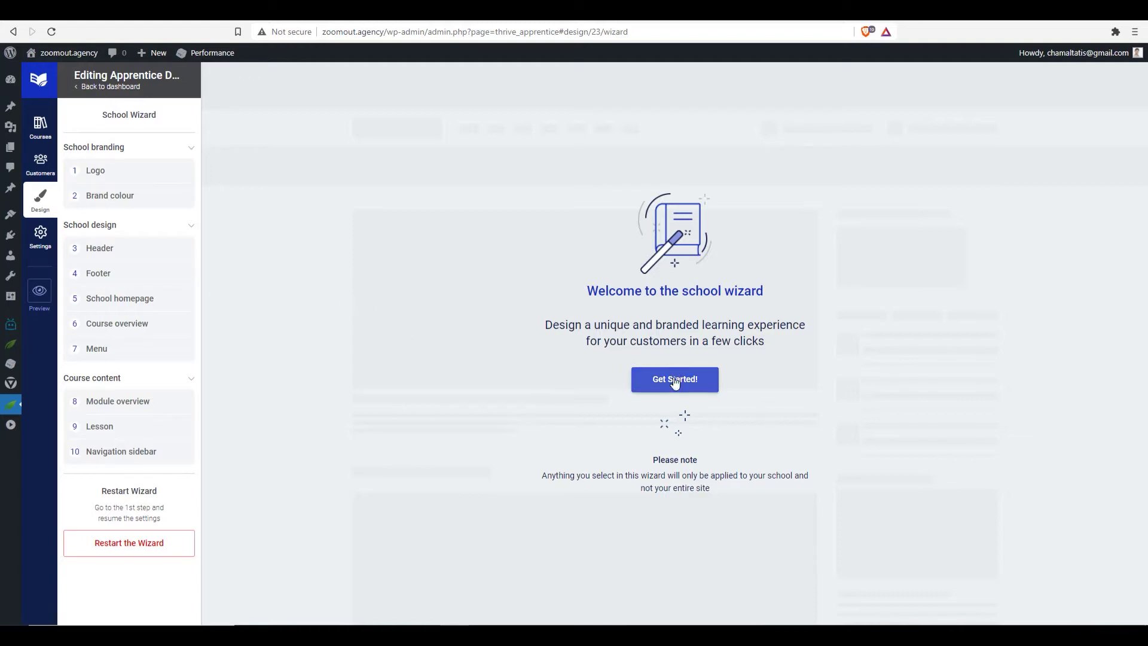
click(692, 385)
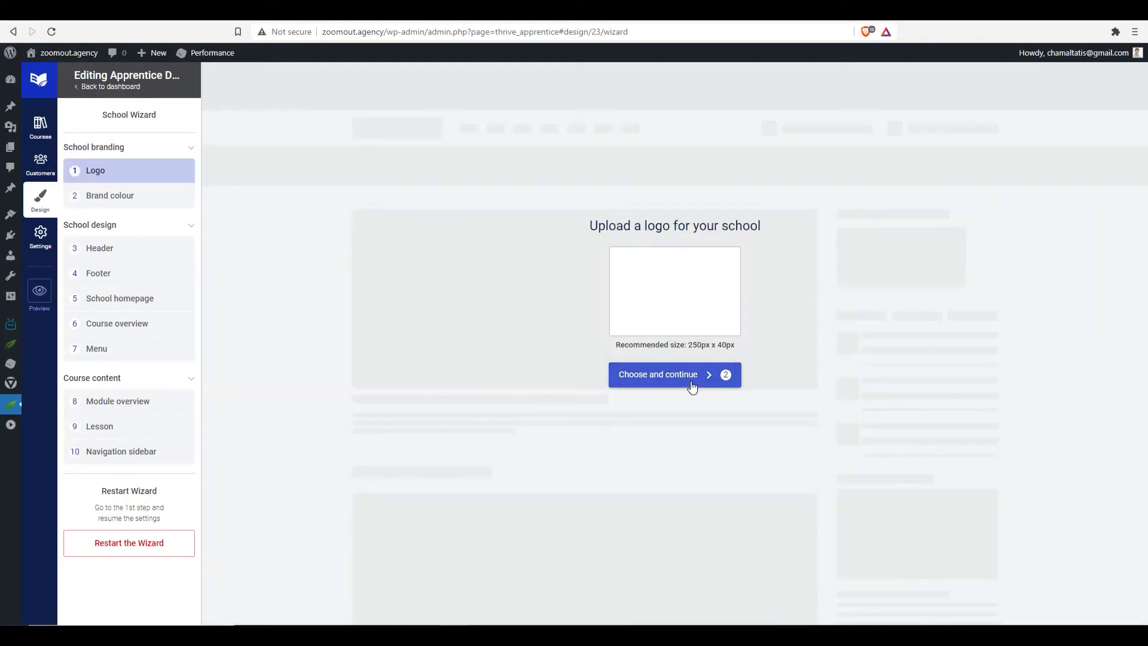
Set the school logo to ZoomOut-Agency-01.png from the media library and continue to the brand colour.
click(683, 305)
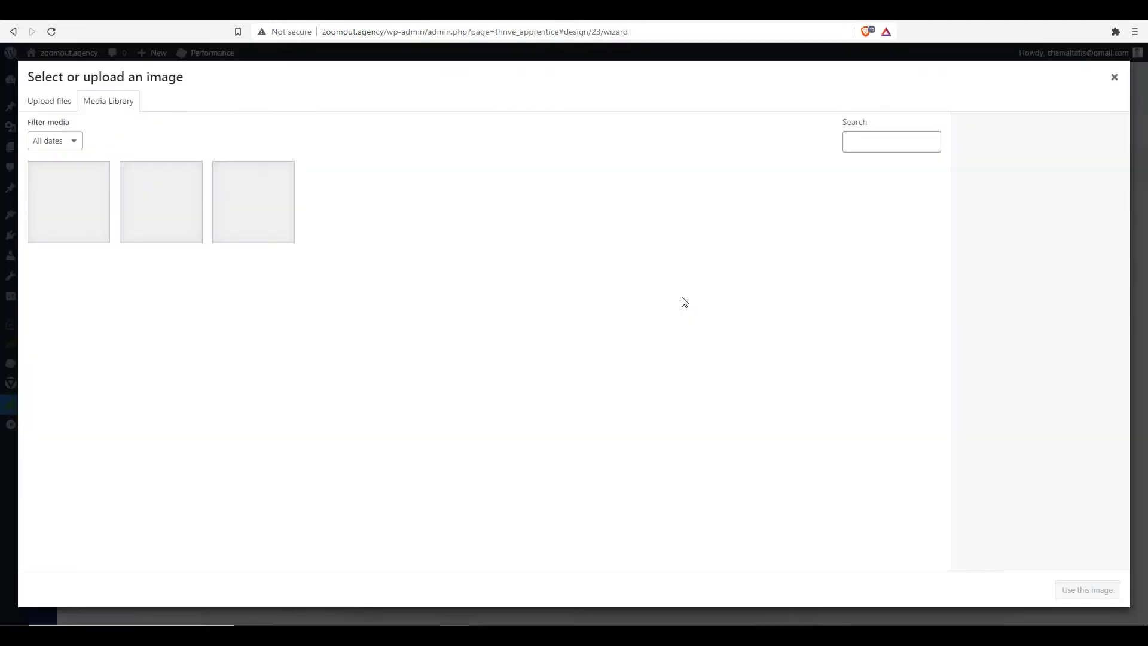
click(247, 206)
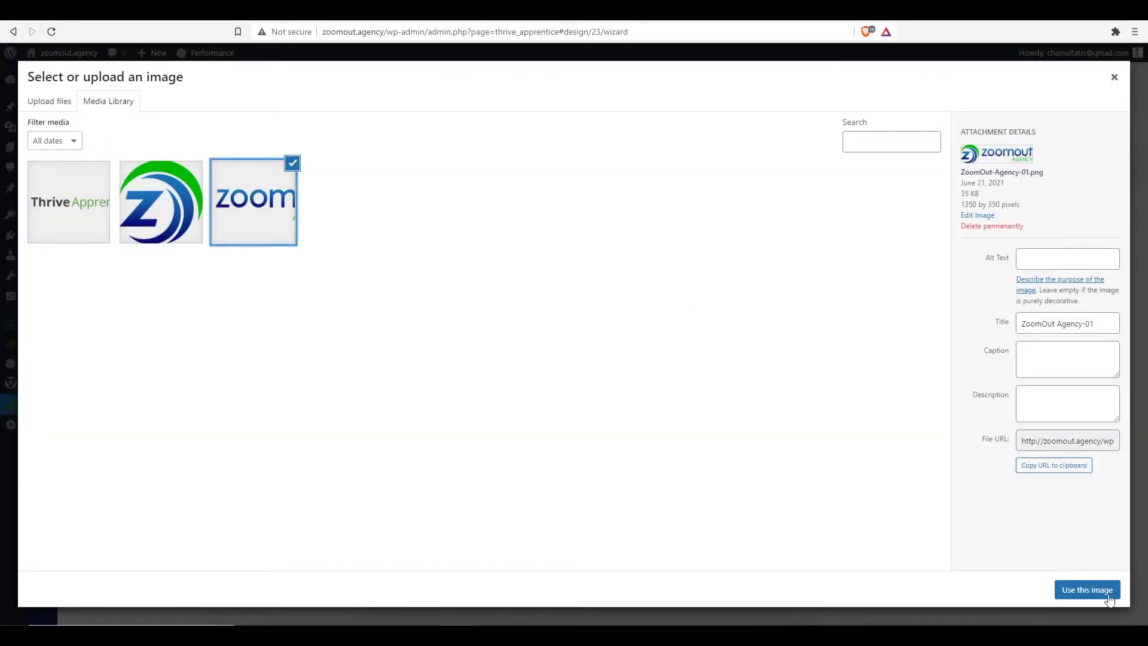
click(1102, 596)
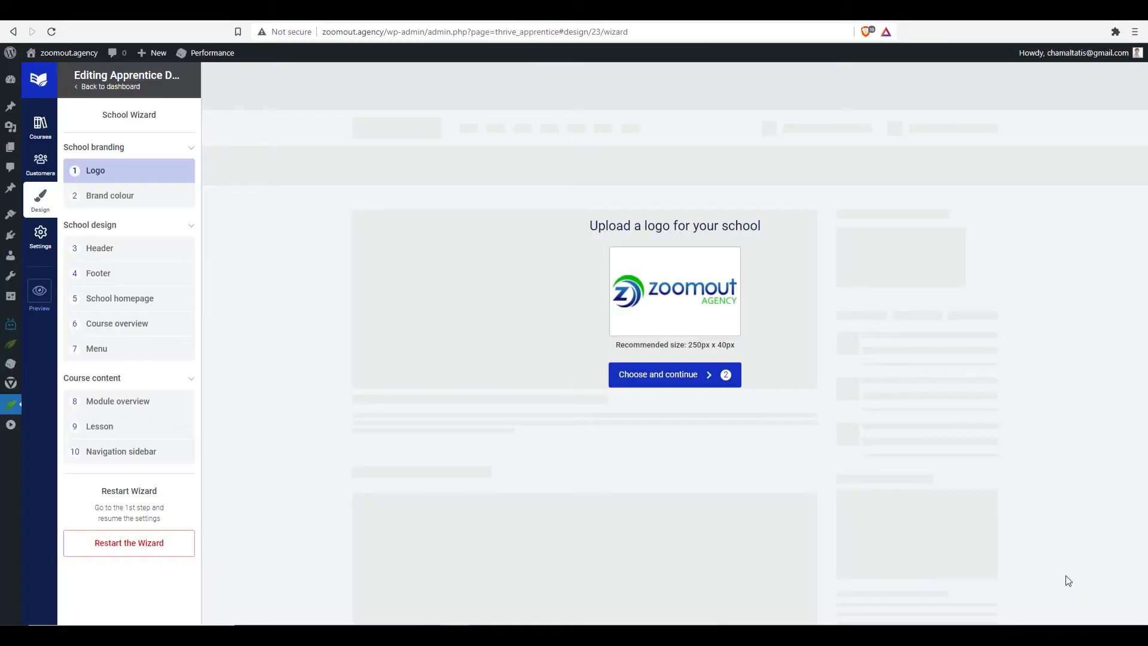
click(694, 382)
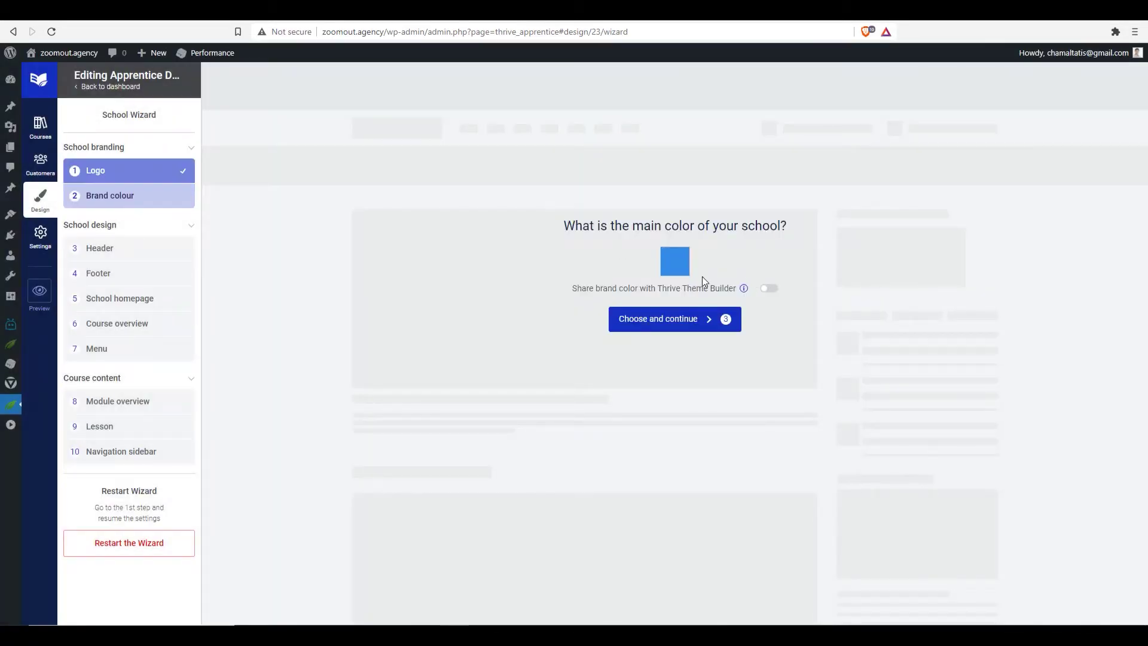
Set the school's main brand colour to green using the copied hex colour code.
click(673, 260)
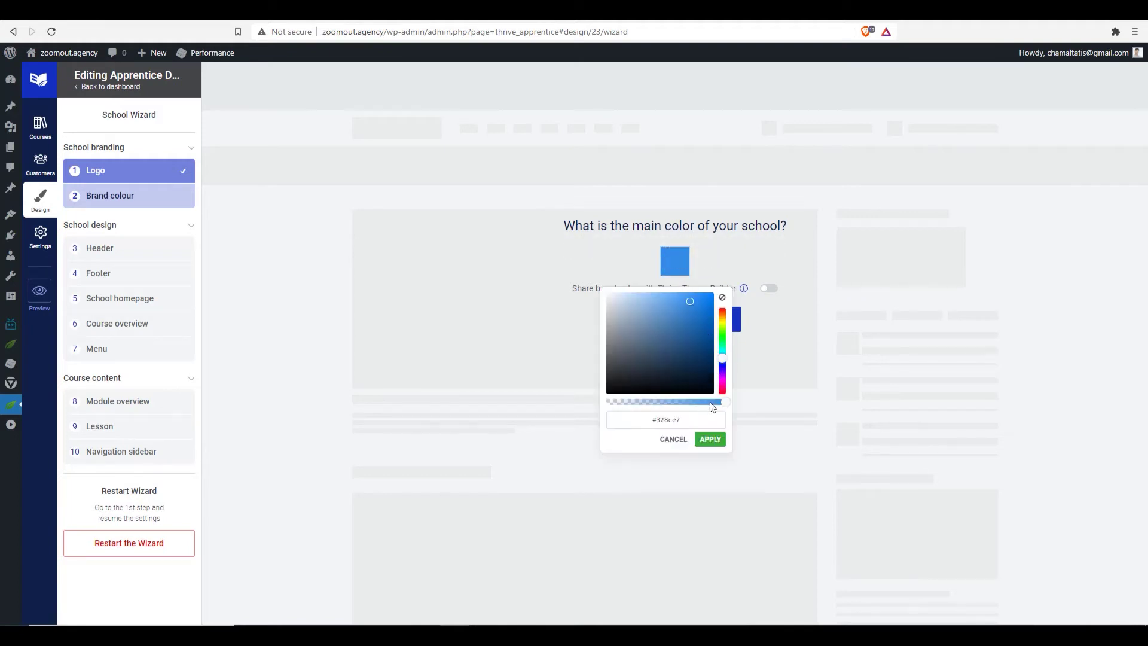
drag(723, 362, 723, 341)
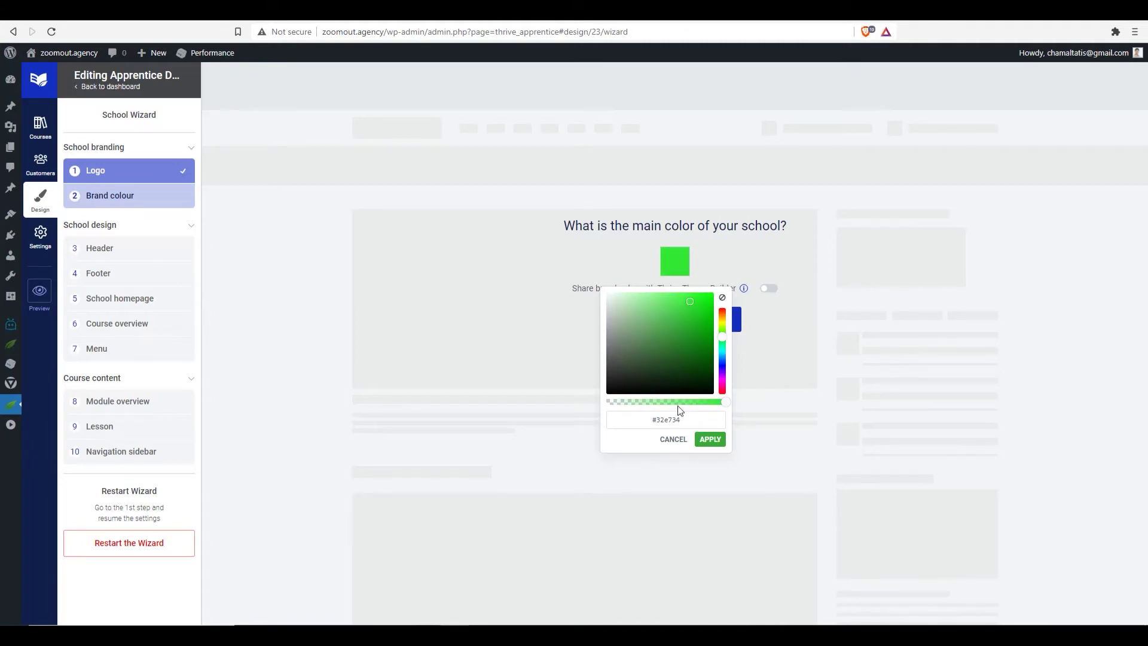
triple_click(667, 421)
key(ctrl+v)
key(Return)
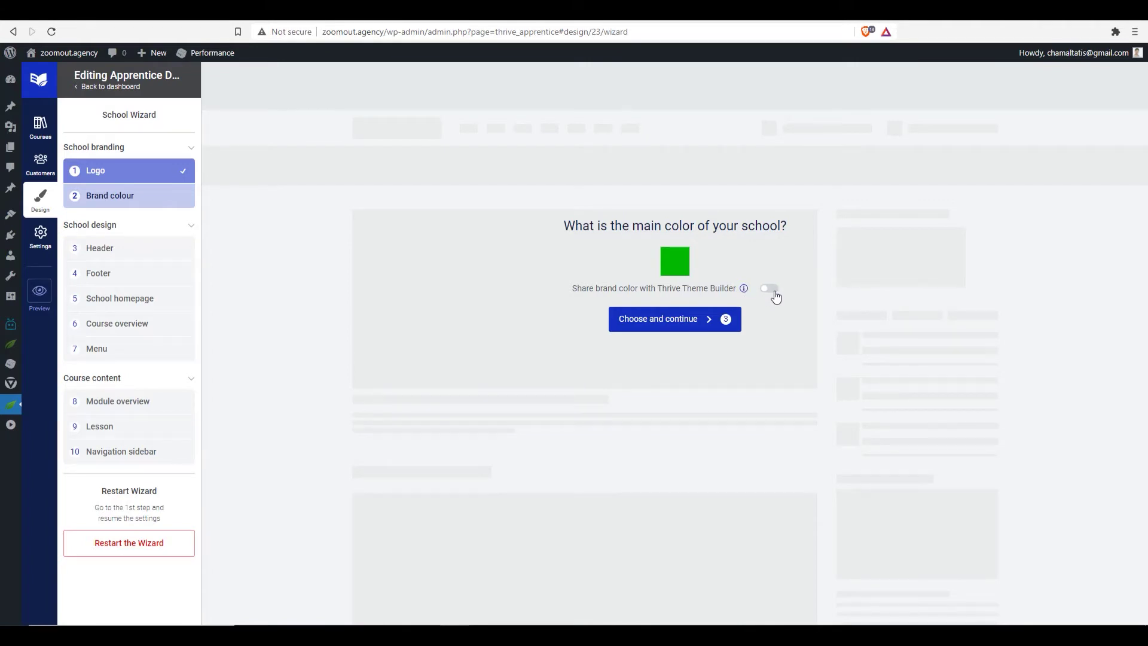
Enable sharing the brand colour with Thrive Theme Builder and continue to the header selection.
click(774, 294)
click(765, 279)
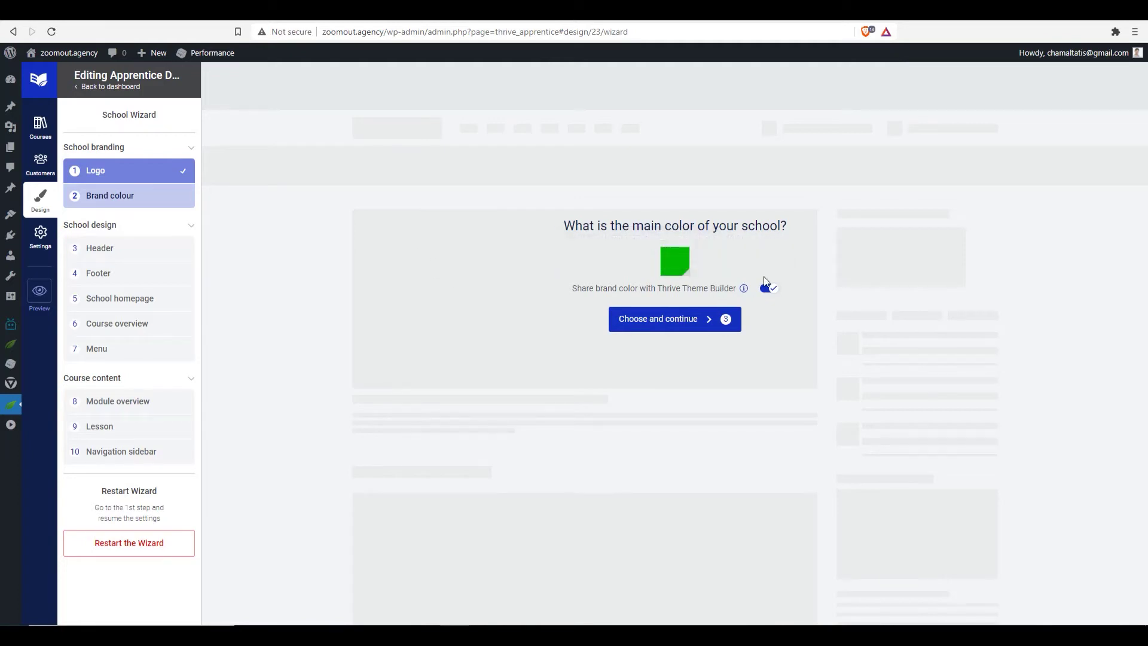
click(697, 326)
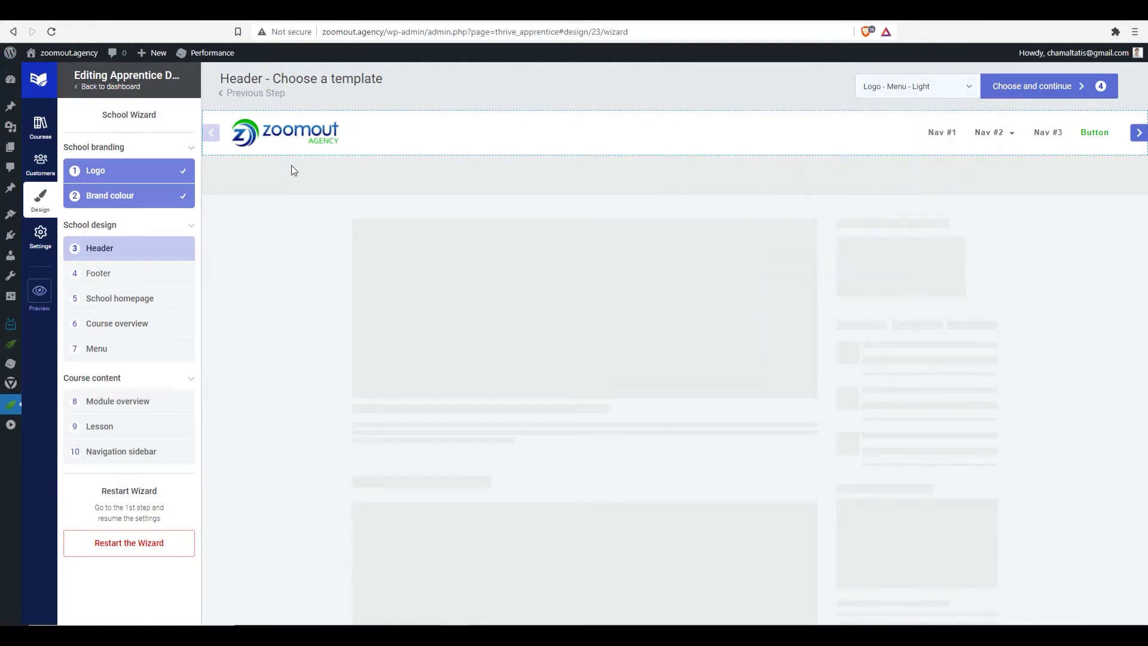
Choose the saved Logo- Menu – Social template for the school header and continue to the footer.
click(959, 87)
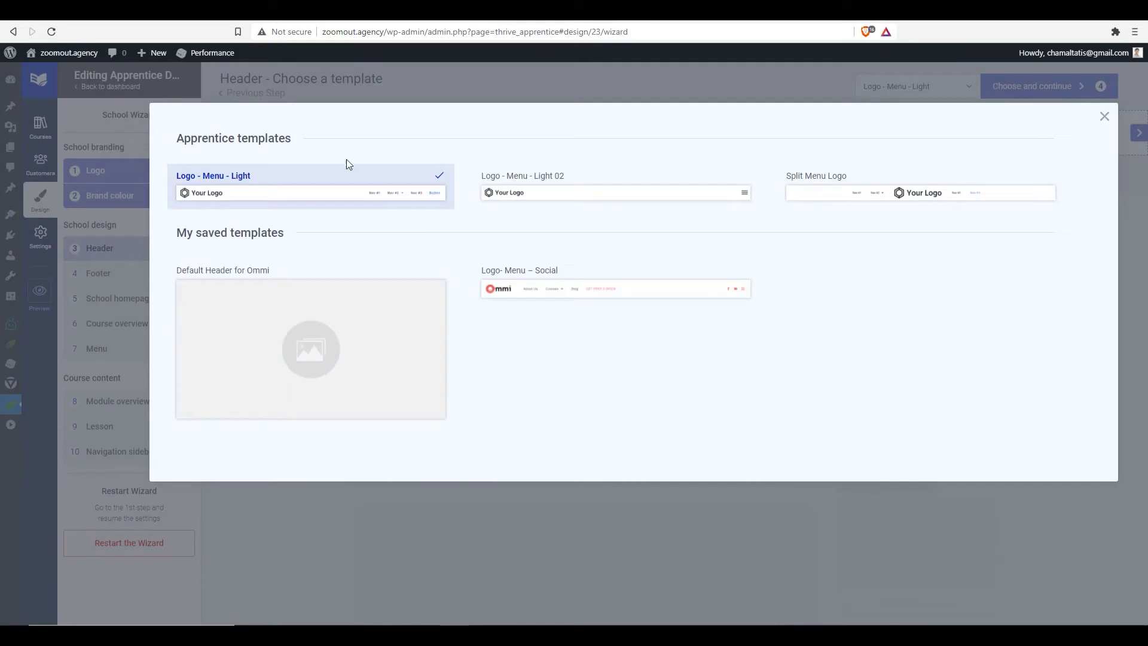
click(650, 296)
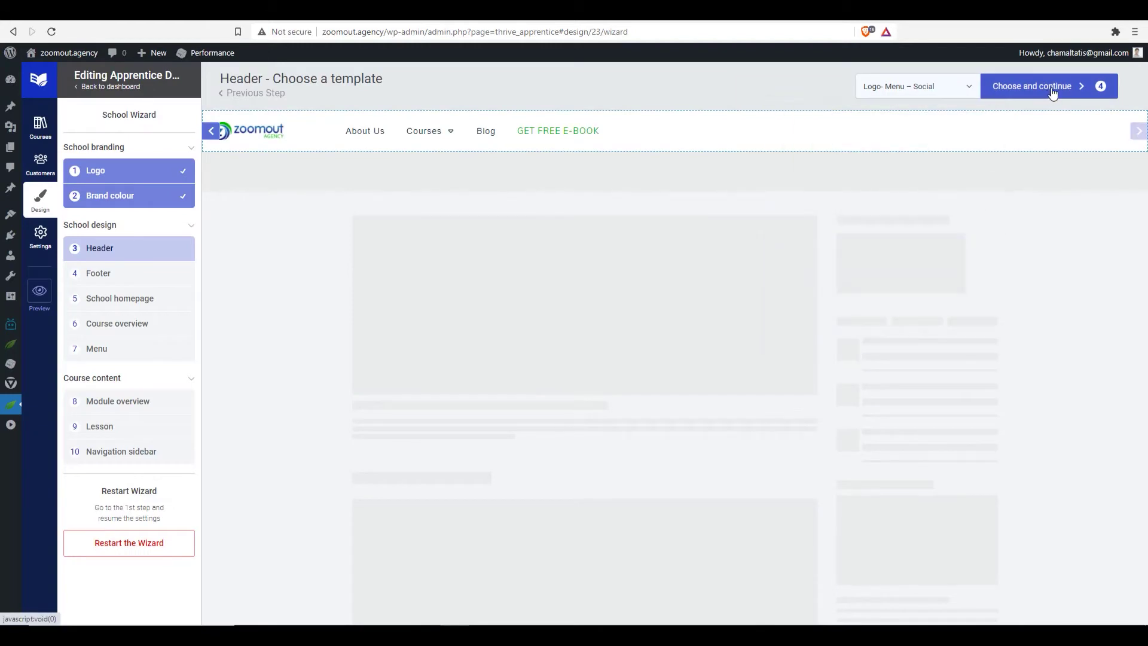
click(1052, 91)
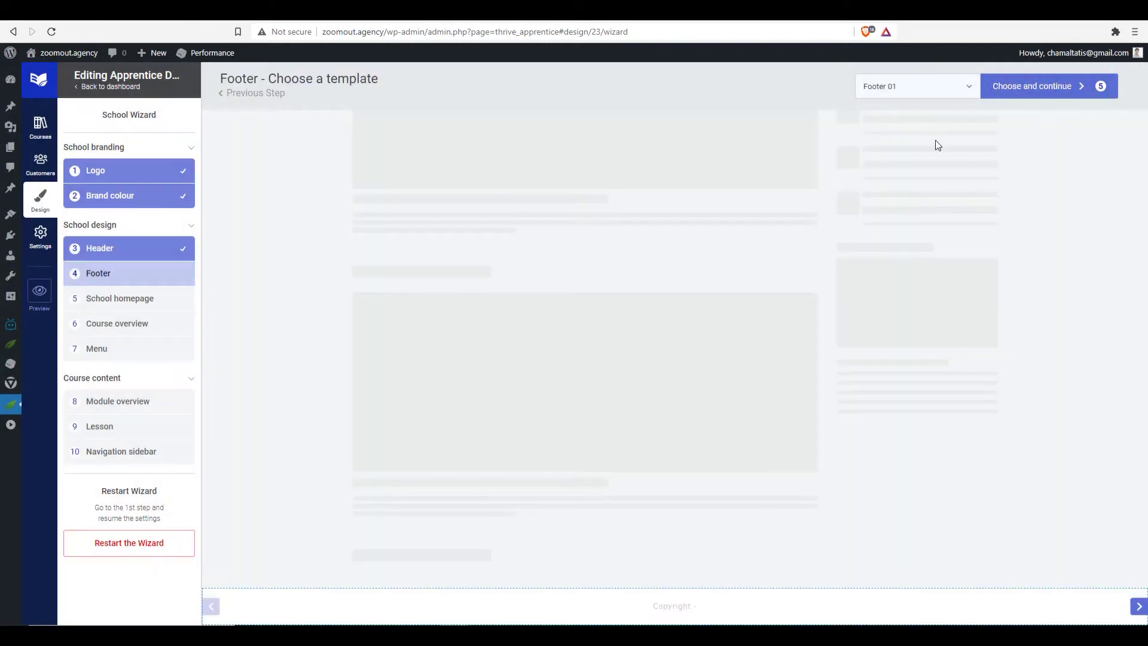
Choose the saved Main Footer template for the school footer and continue to the school homepage.
click(957, 86)
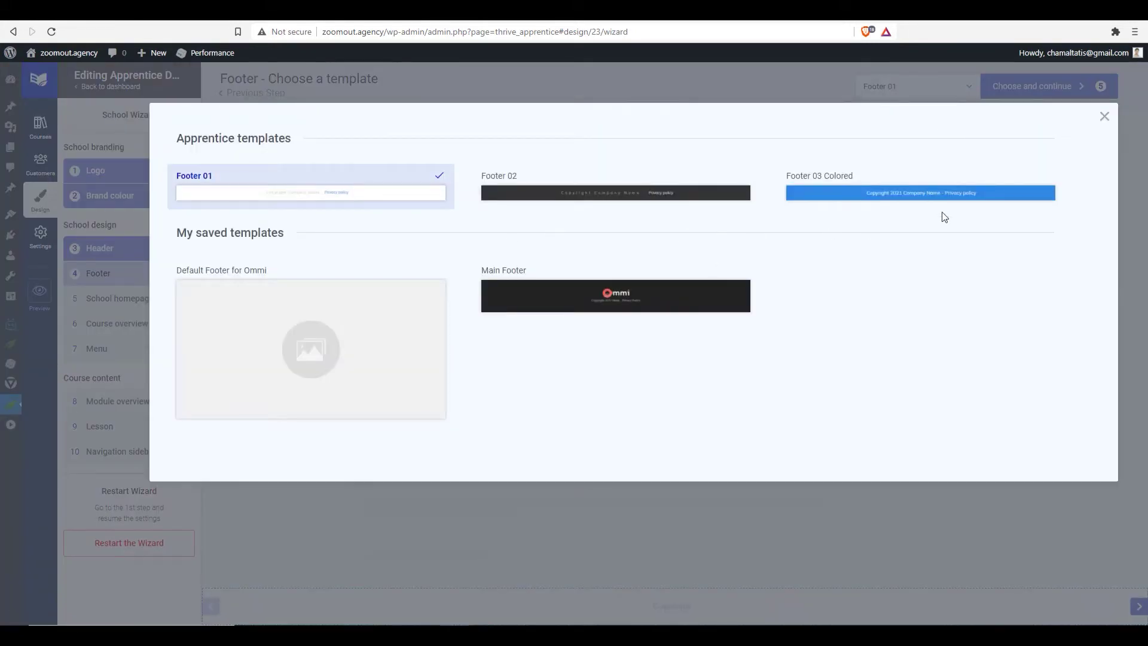
click(679, 306)
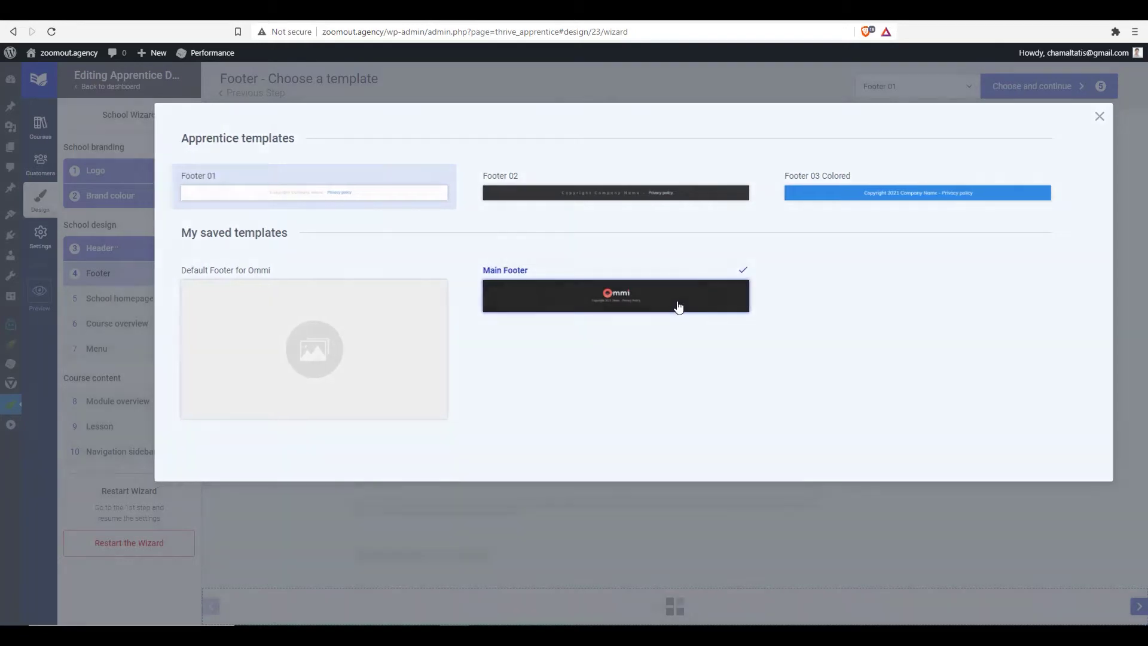
click(1052, 88)
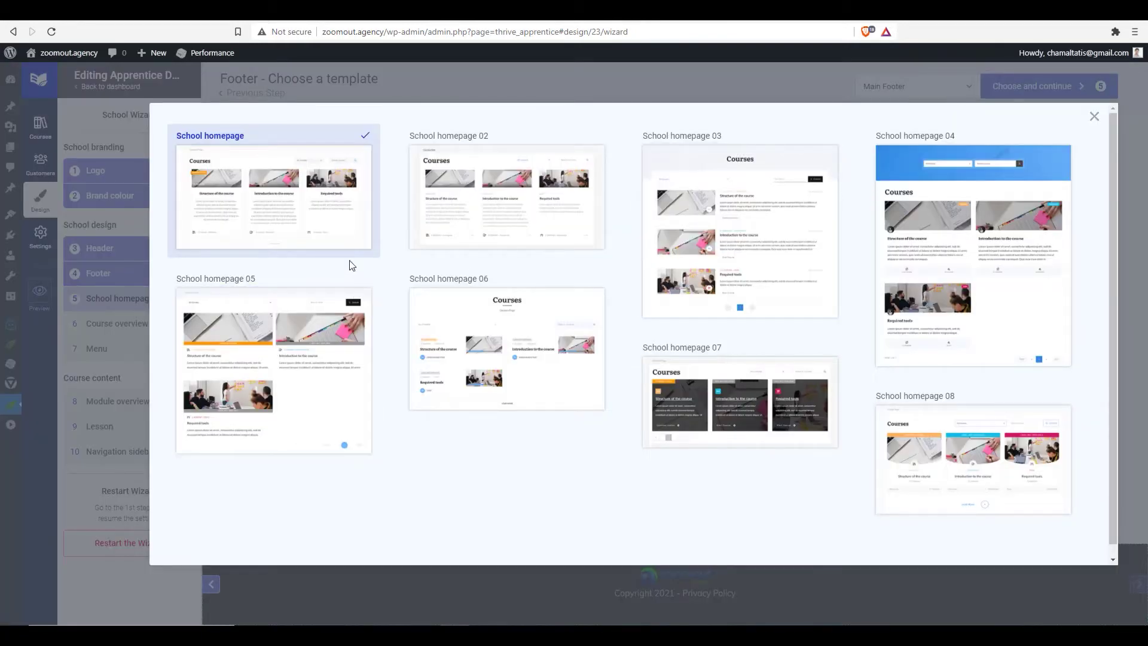
Review the homepage templates, choose the School homepage template and continue to the course overview.
scroll(921, 320, down, 1)
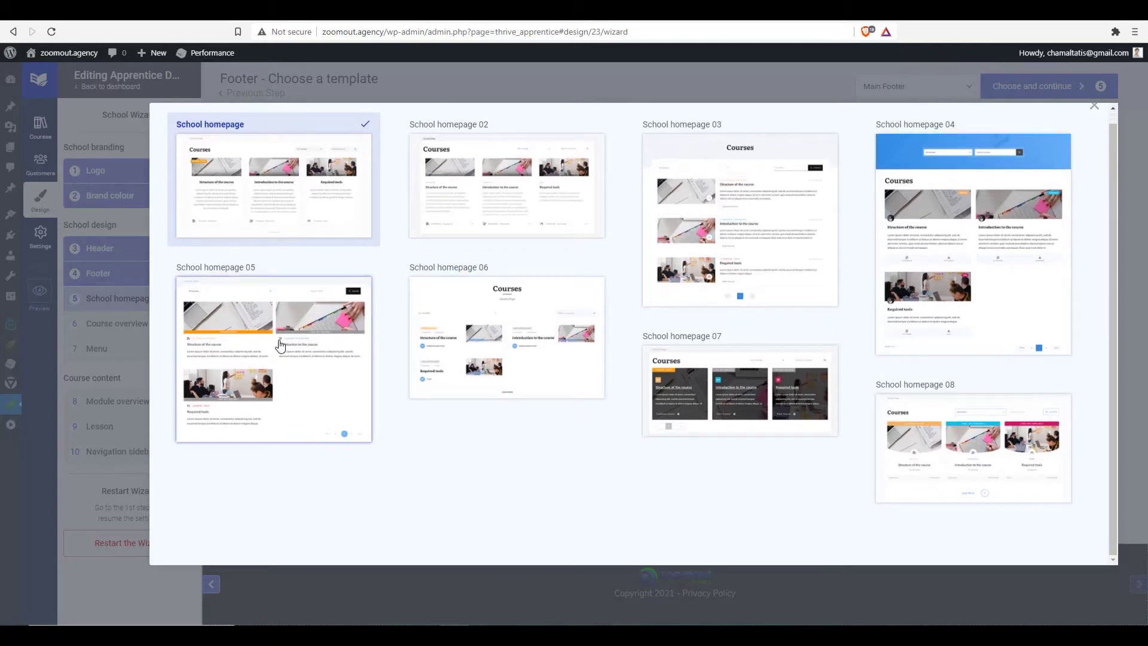
scroll(264, 206, up, 1)
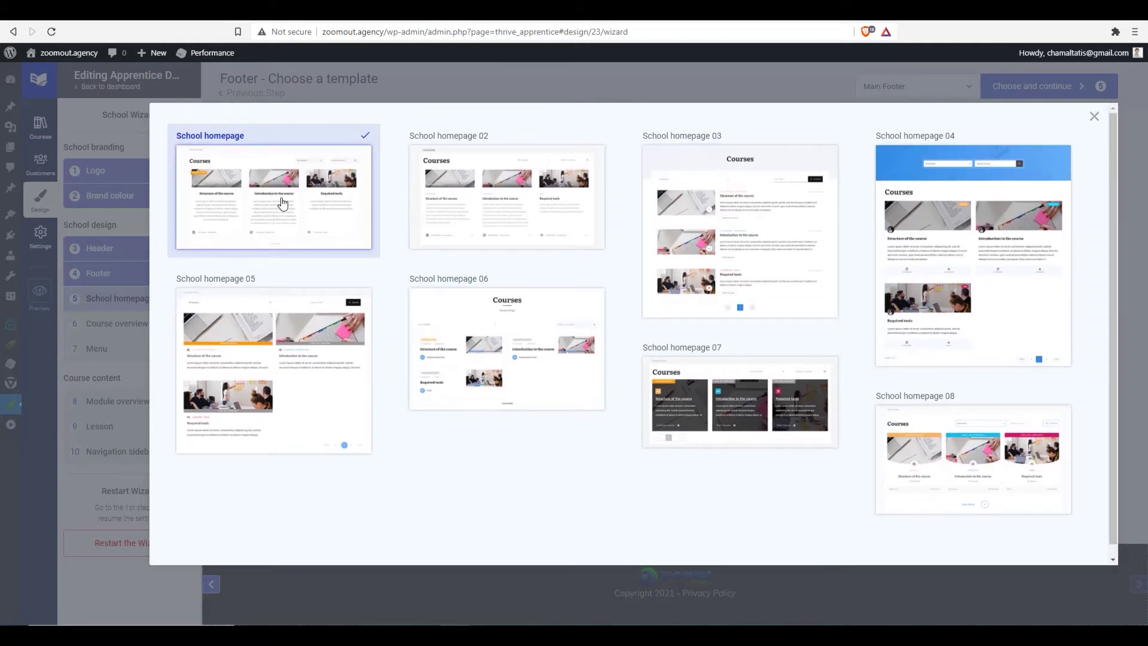
click(283, 199)
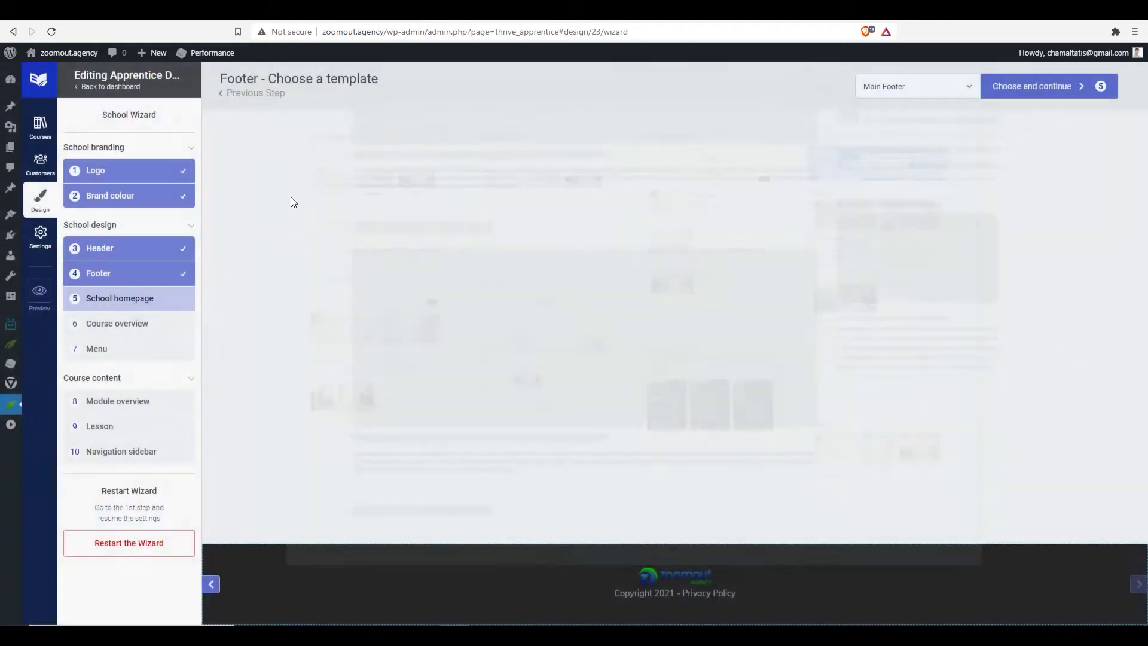
click(1029, 90)
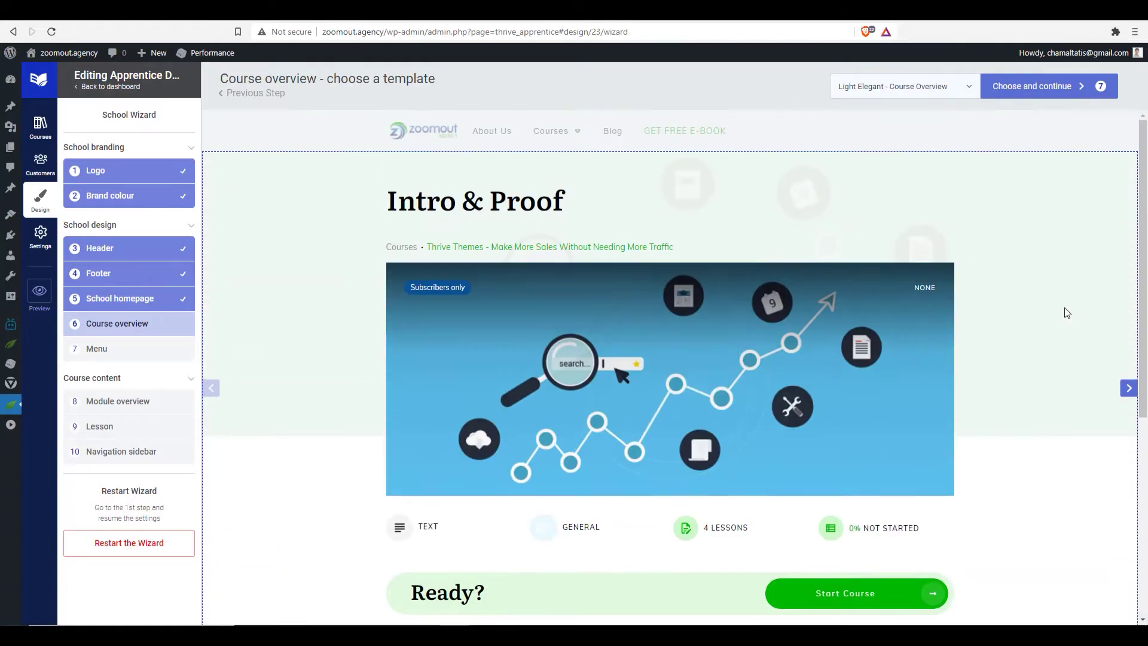
Compare the course overview templates, choose Light Elegant - Course Overview, review its preview and continue to the menu selection.
click(948, 87)
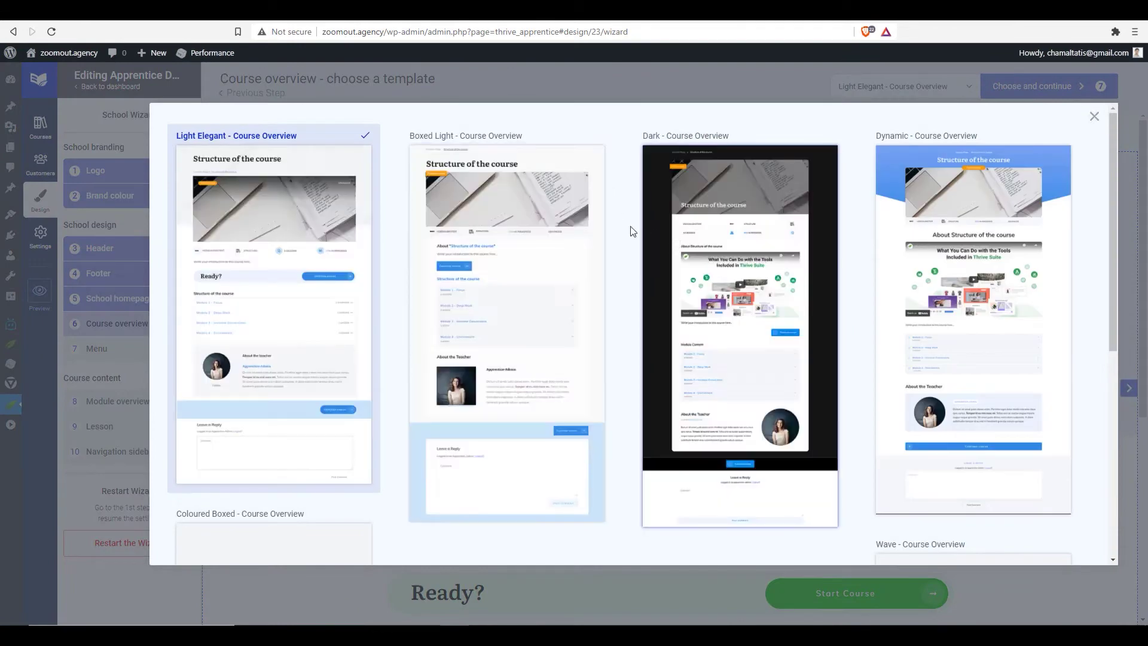
scroll(617, 225, down, 3)
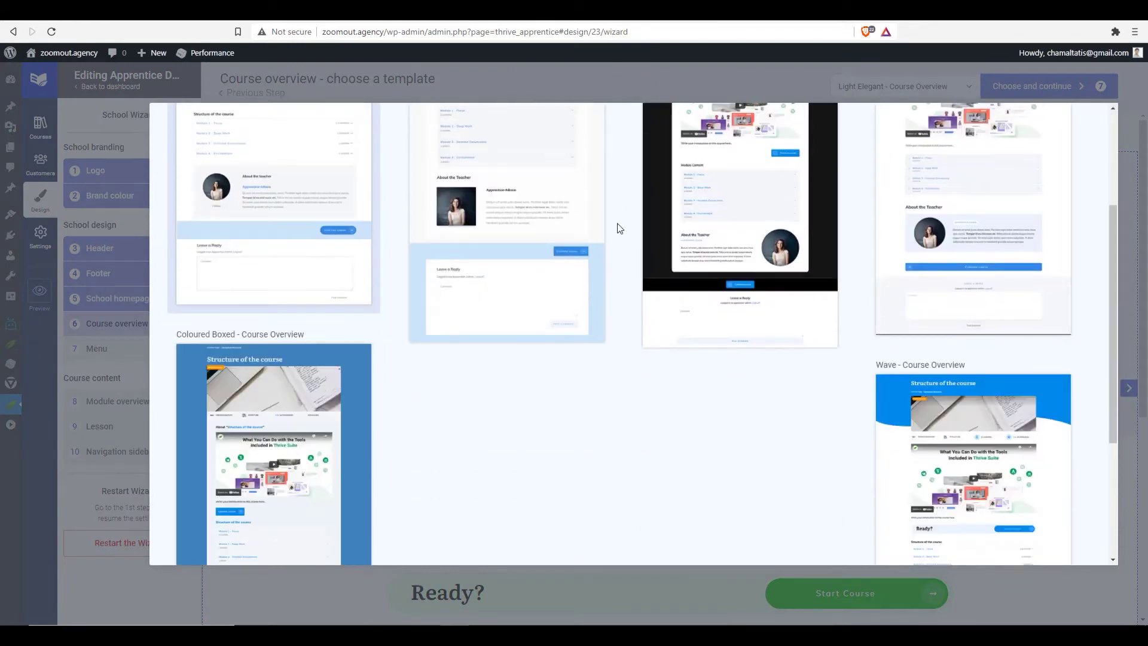
scroll(618, 225, down, 3)
scroll(617, 229, up, 6)
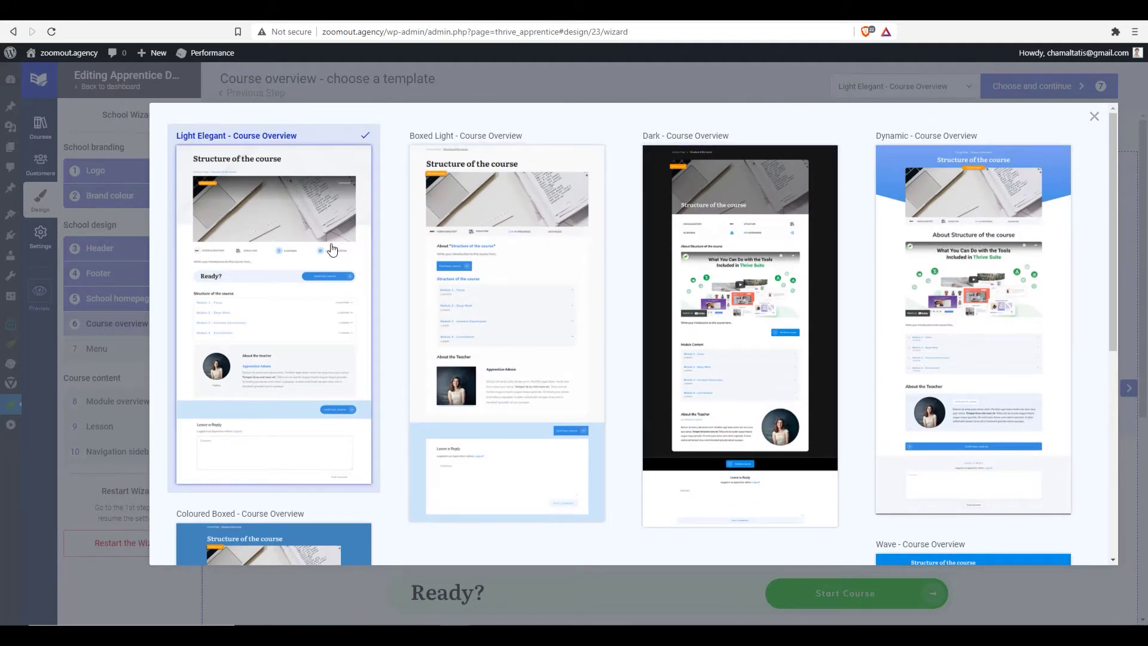
click(260, 231)
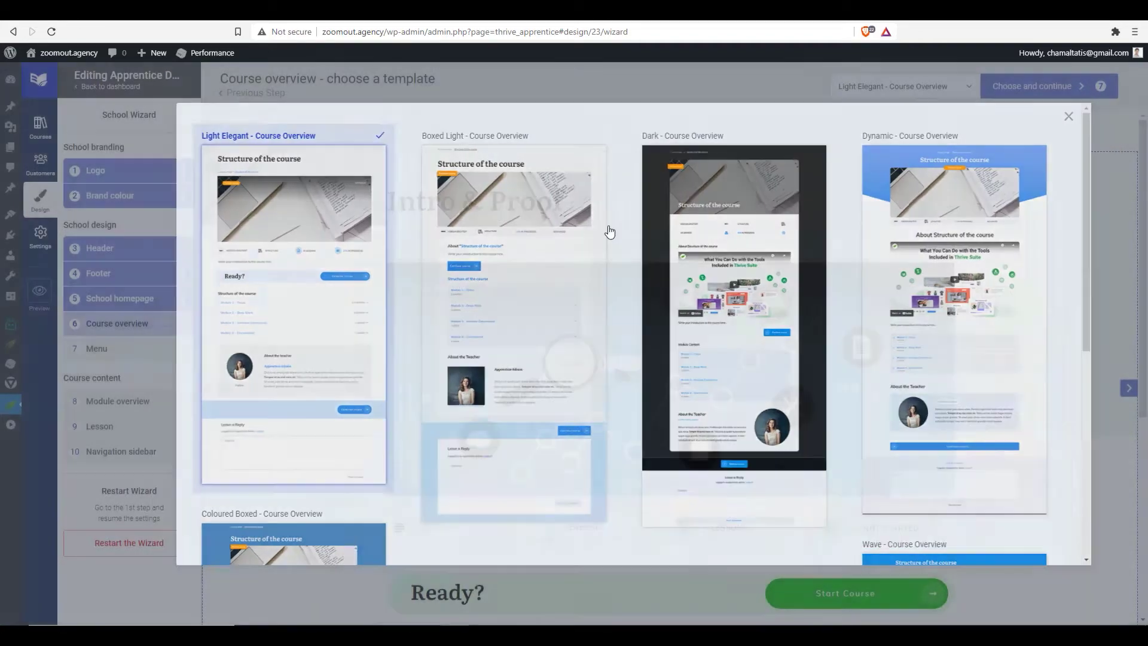
scroll(922, 286, down, 5)
scroll(924, 290, up, 3)
scroll(1069, 309, down, 3)
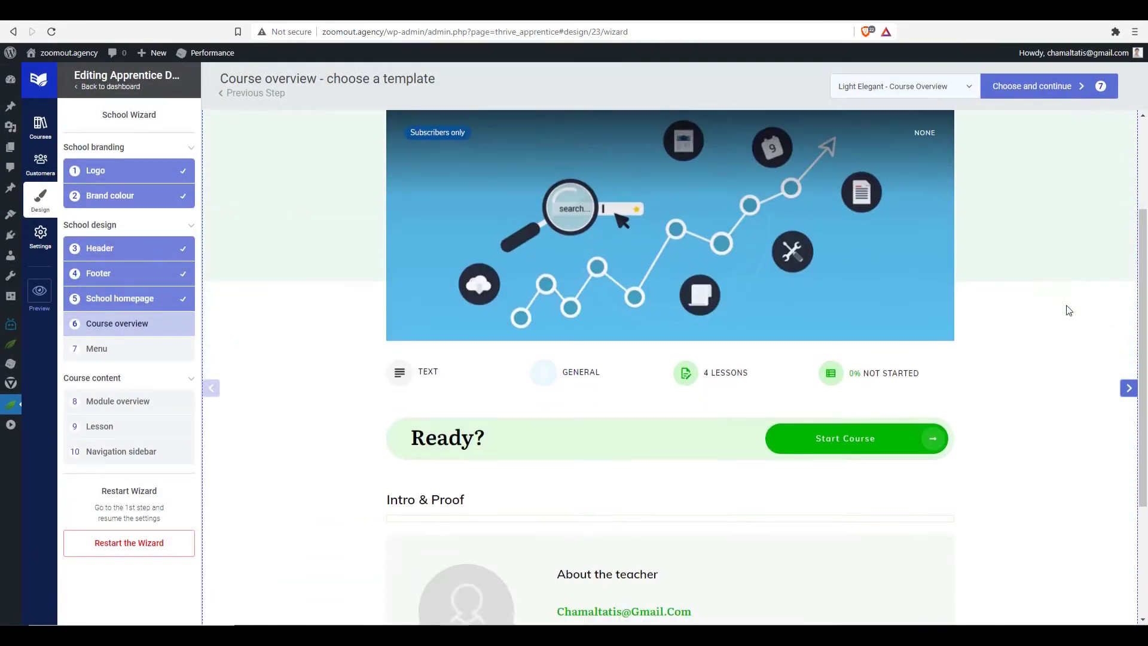
scroll(1066, 306, up, 3)
scroll(1066, 299, down, 2)
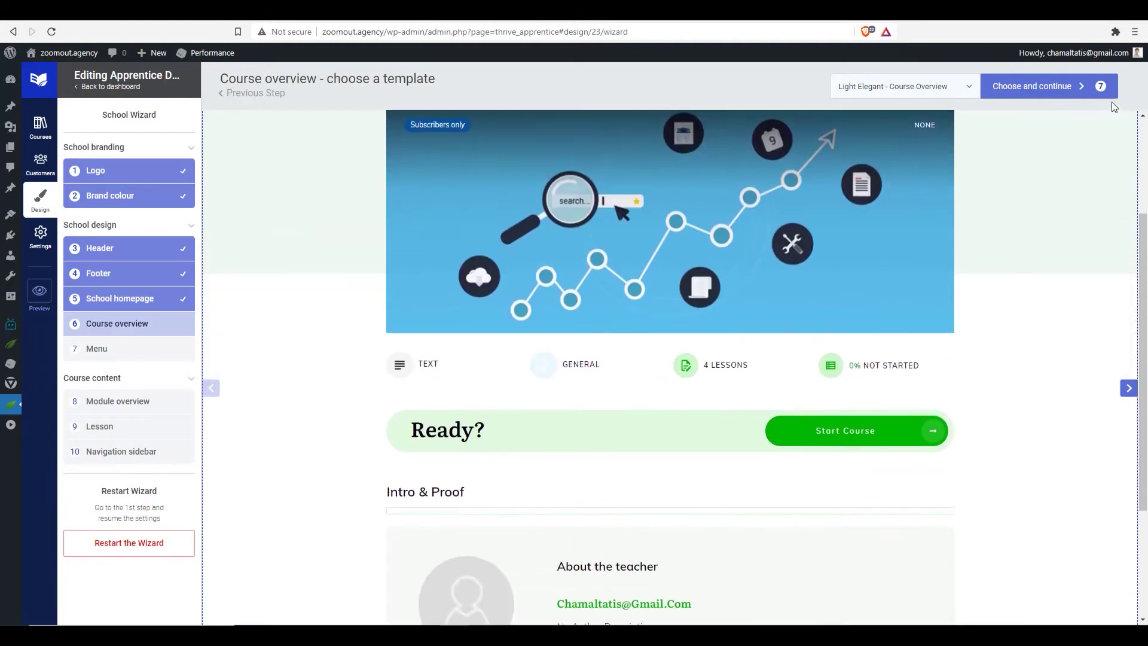
click(1063, 105)
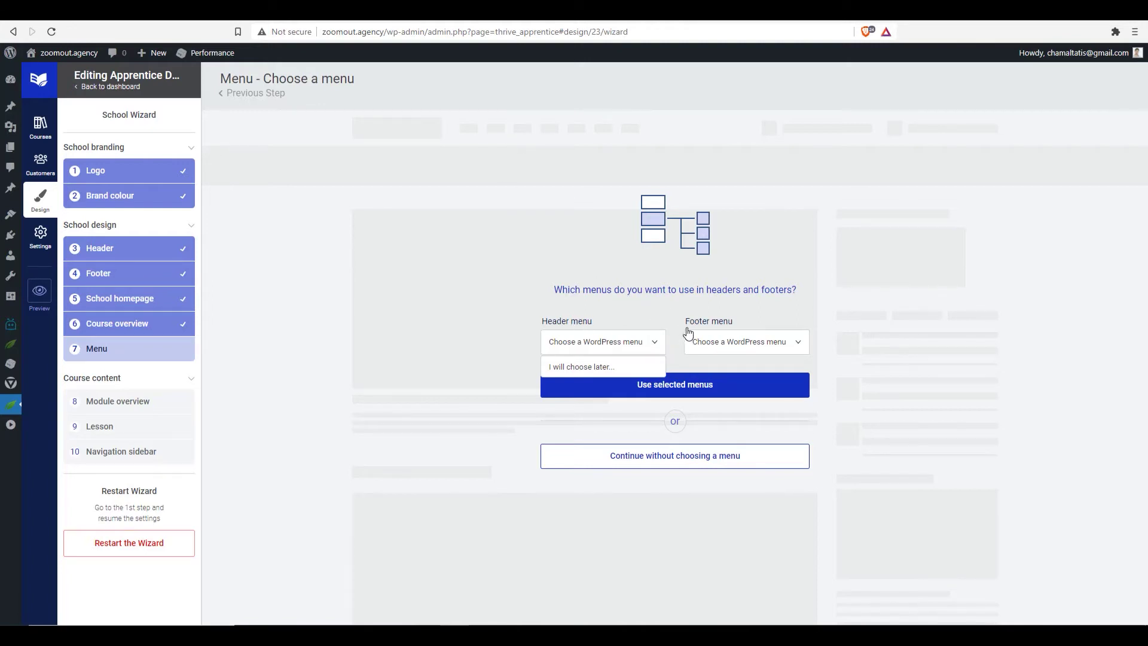
Set the header menu to "I will choose later..." and continue with the selected menus to the module overview.
click(733, 343)
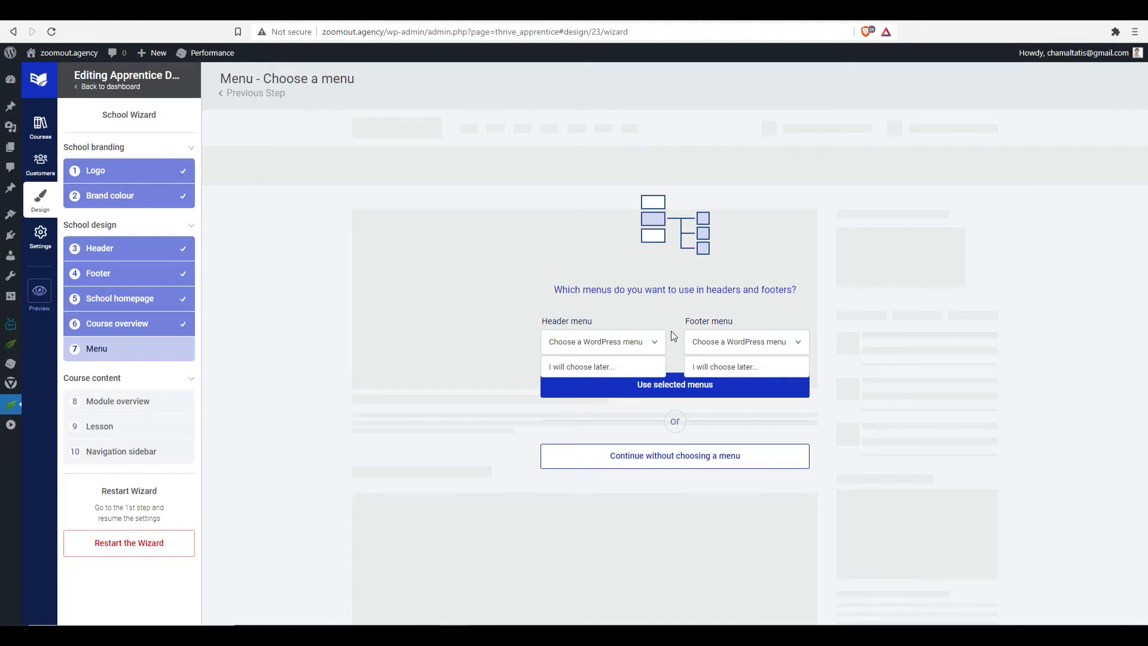
click(595, 367)
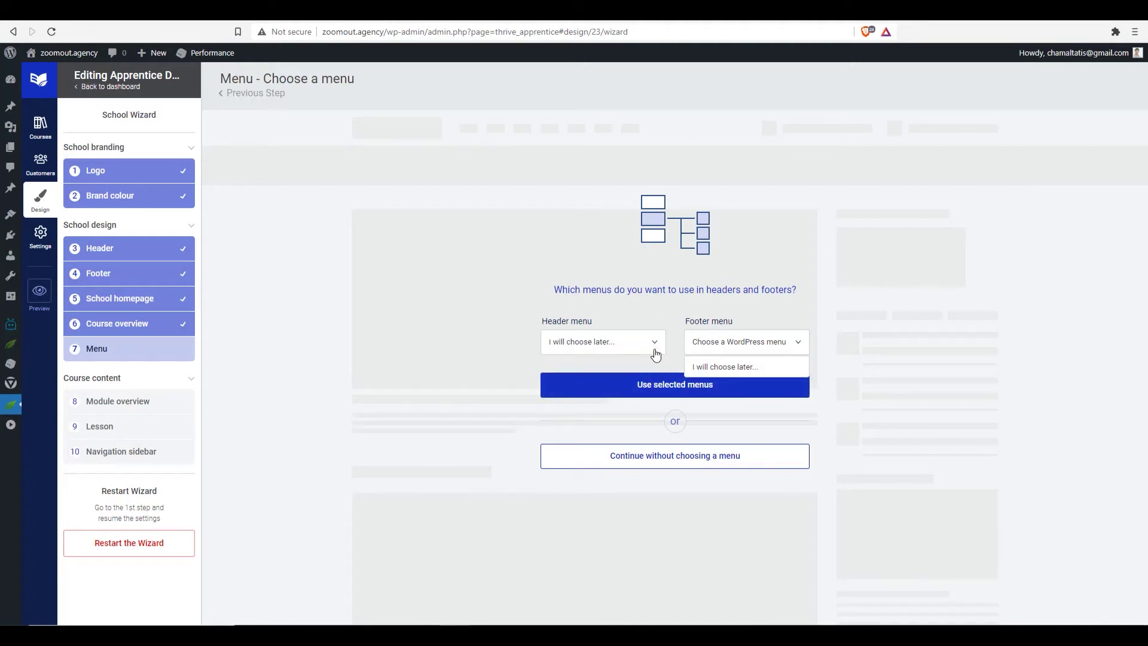
click(646, 391)
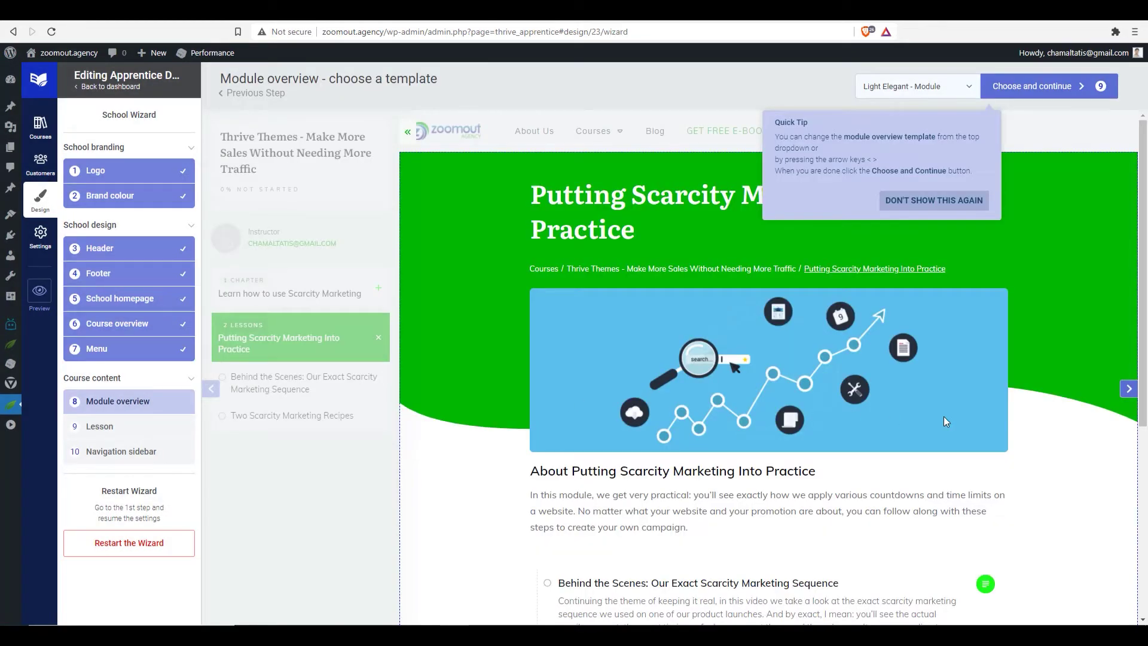
Review the module overview templates, keep Light Elegant - Module and continue to the lesson template.
scroll(920, 421, down, 5)
click(963, 89)
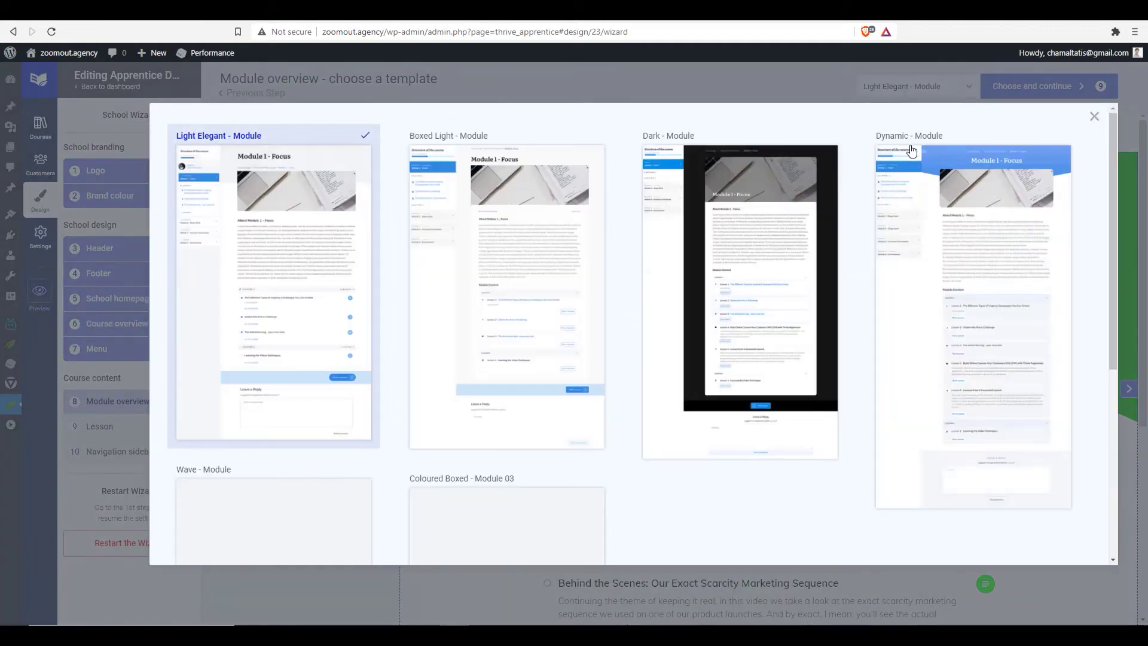
scroll(541, 222, down, 4)
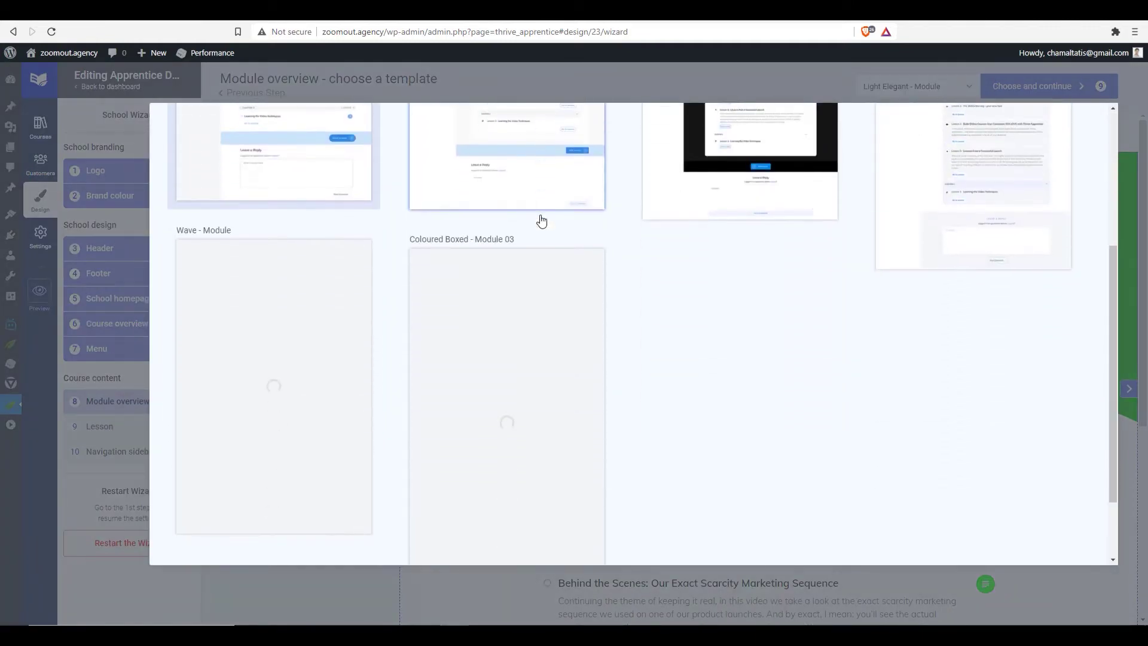
scroll(542, 221, down, 2)
scroll(541, 219, up, 6)
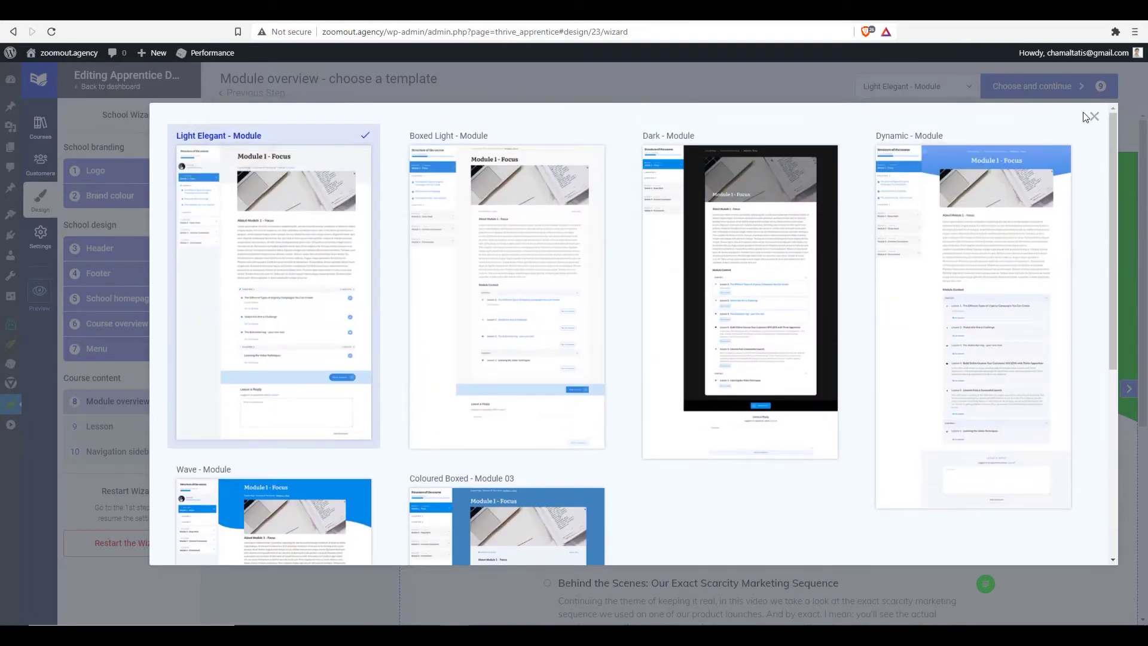
click(1092, 115)
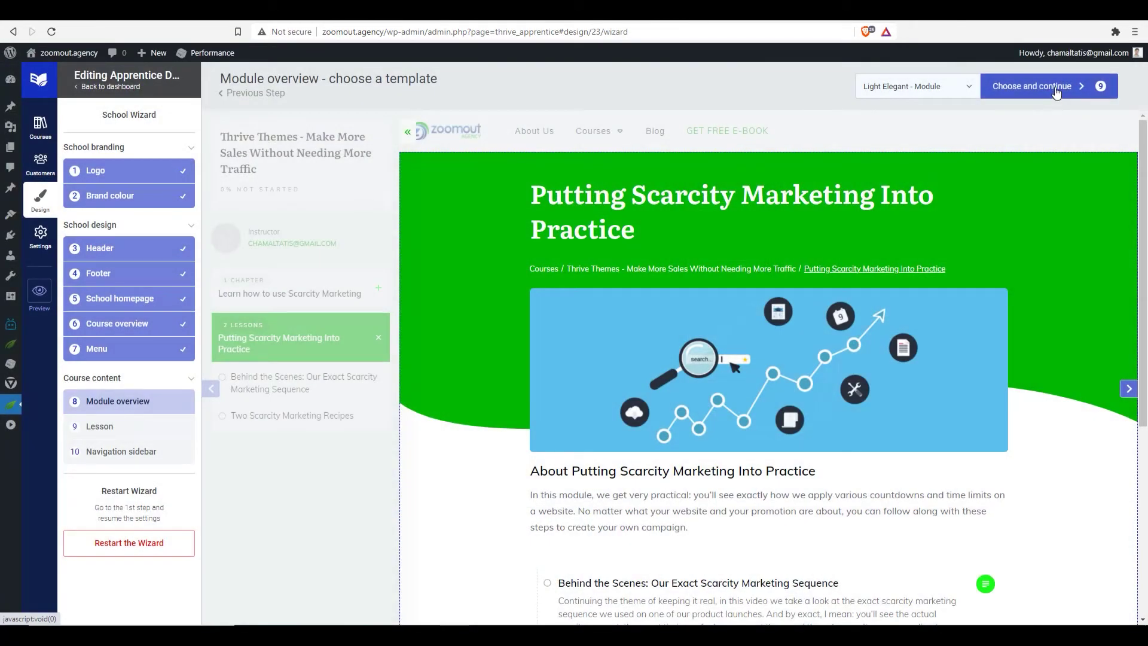
click(1056, 93)
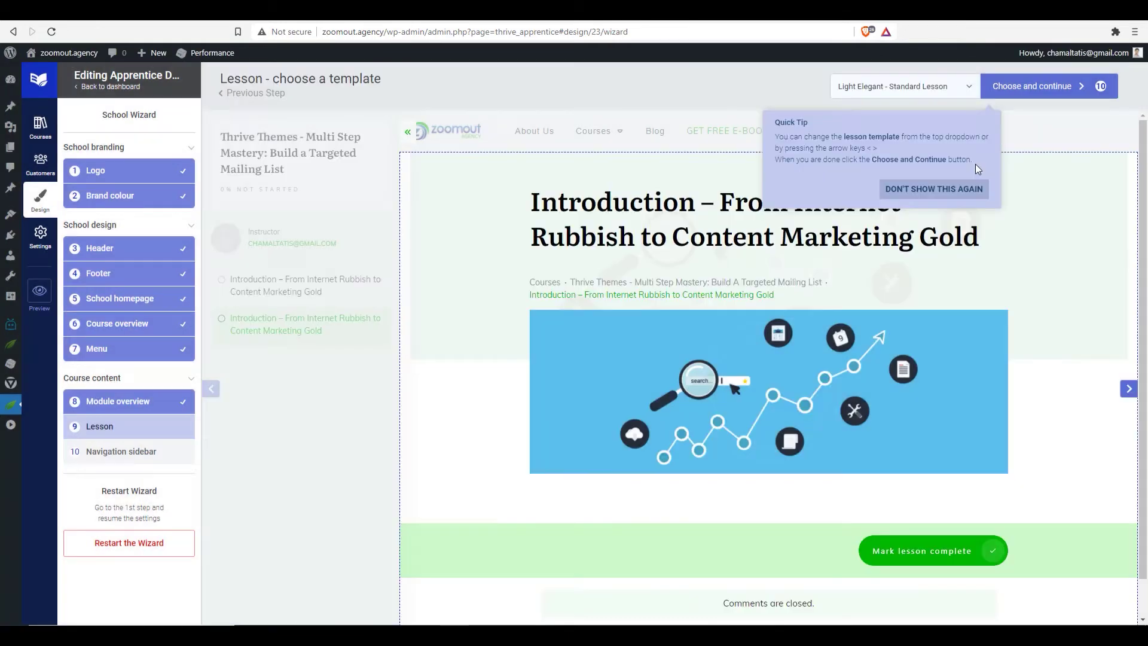
Review the lesson templates, keep Light Elegant - Standard Lesson and continue to the navigation sidebar.
click(897, 88)
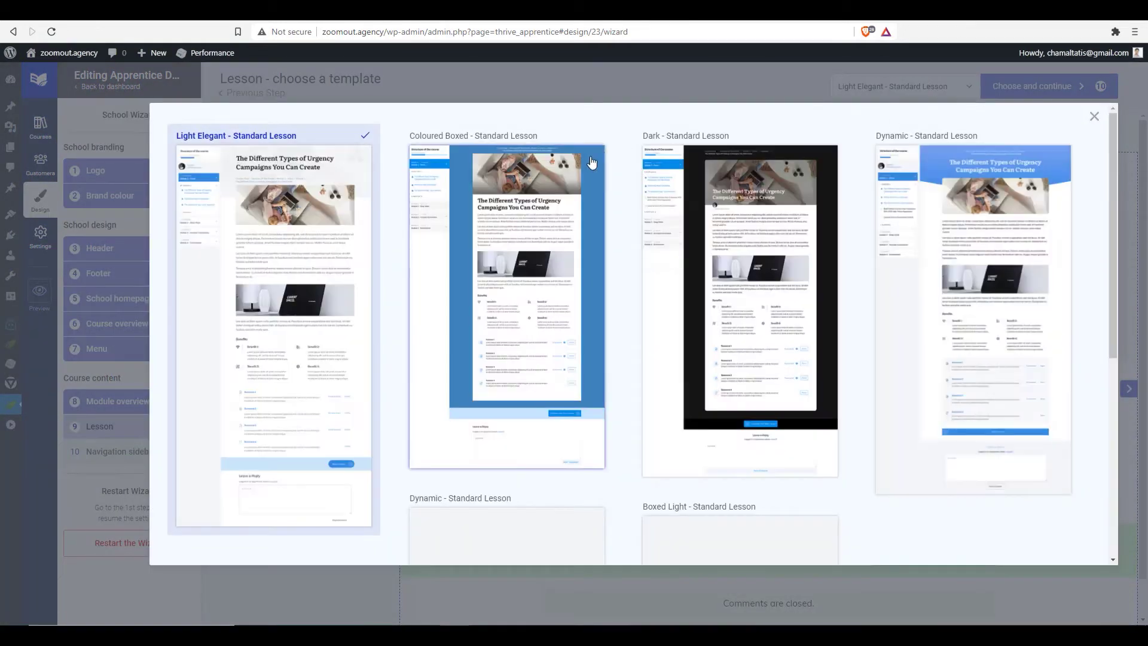
scroll(896, 226, down, 5)
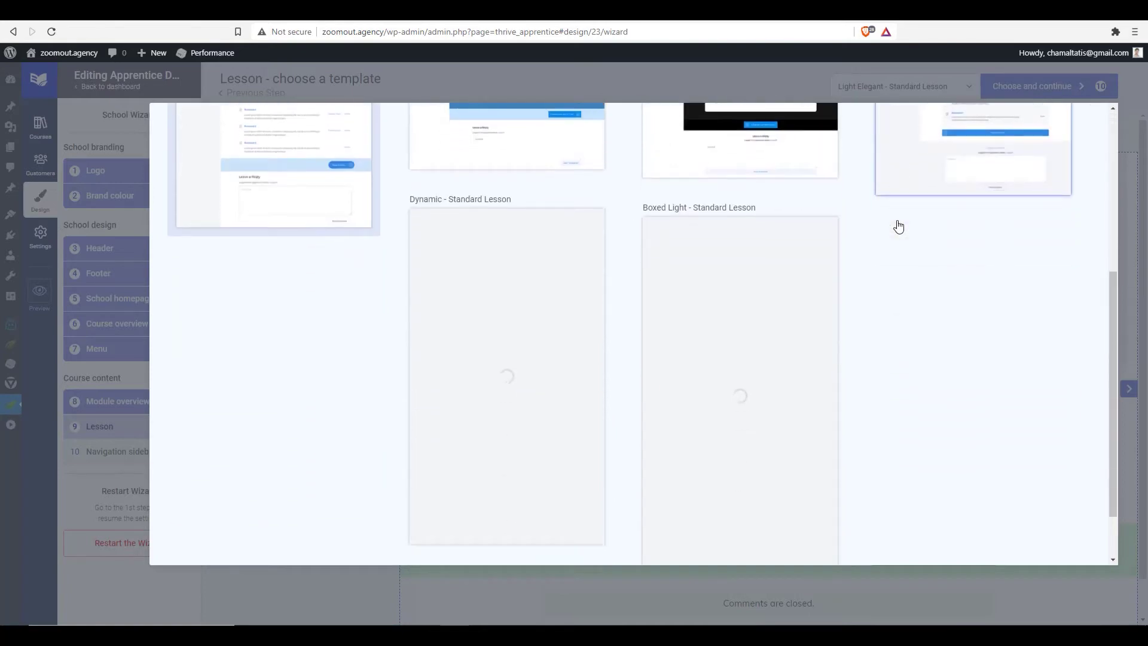
scroll(897, 222, up, 5)
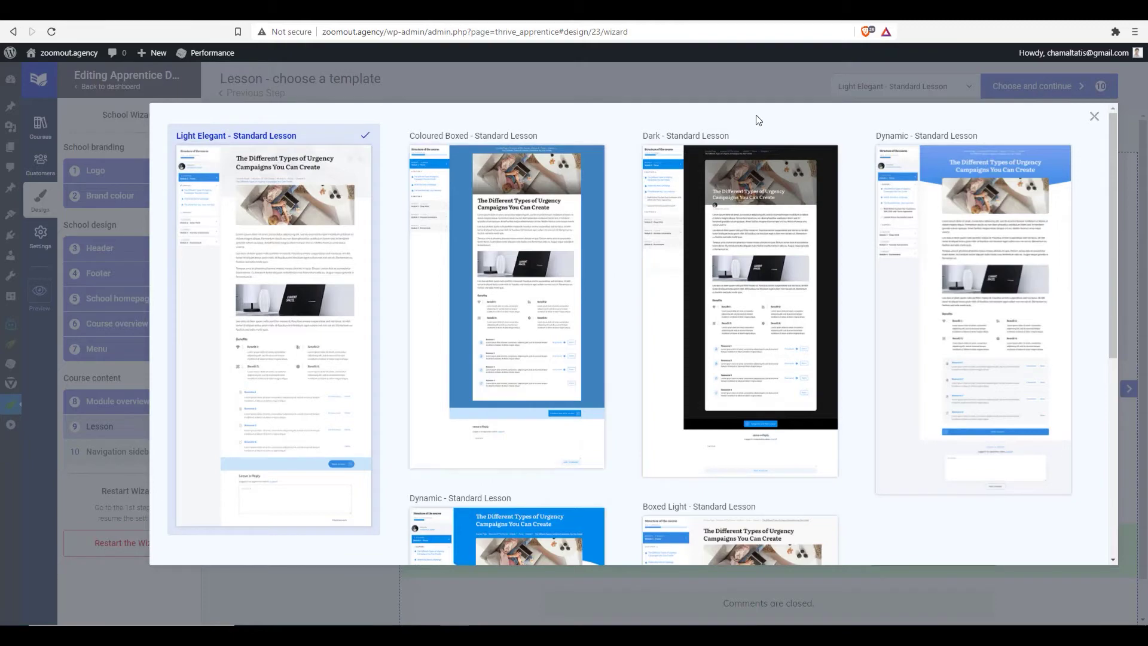
click(1094, 119)
click(1046, 86)
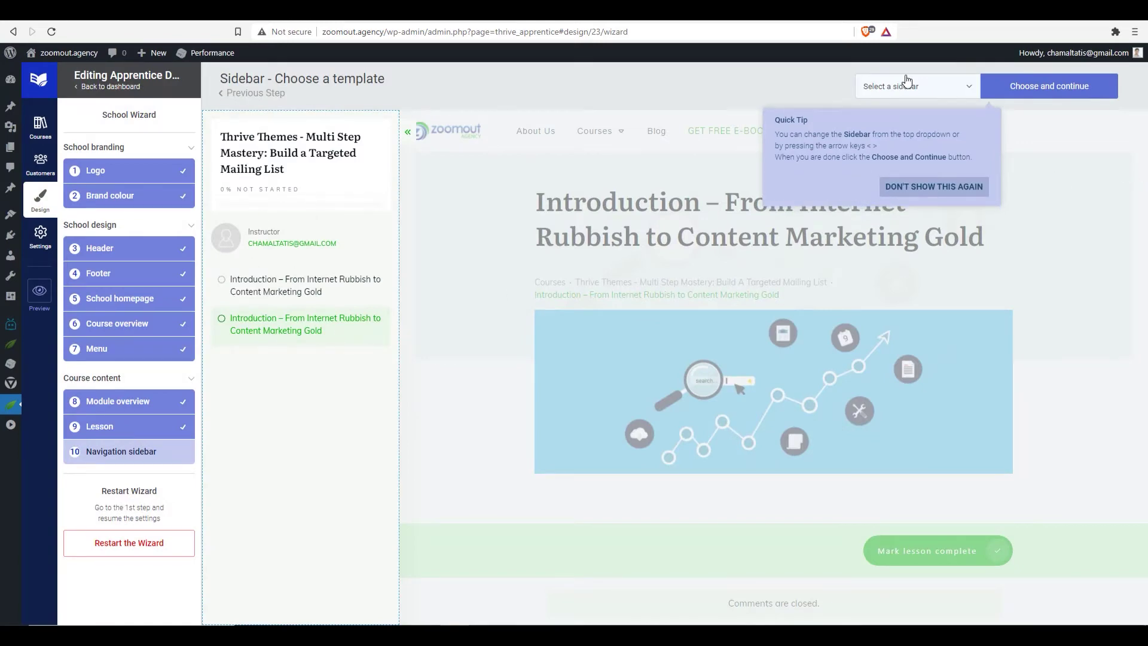
Compare the sidebar templates and choose Sidebar 01 for the school's navigation sidebar.
click(930, 85)
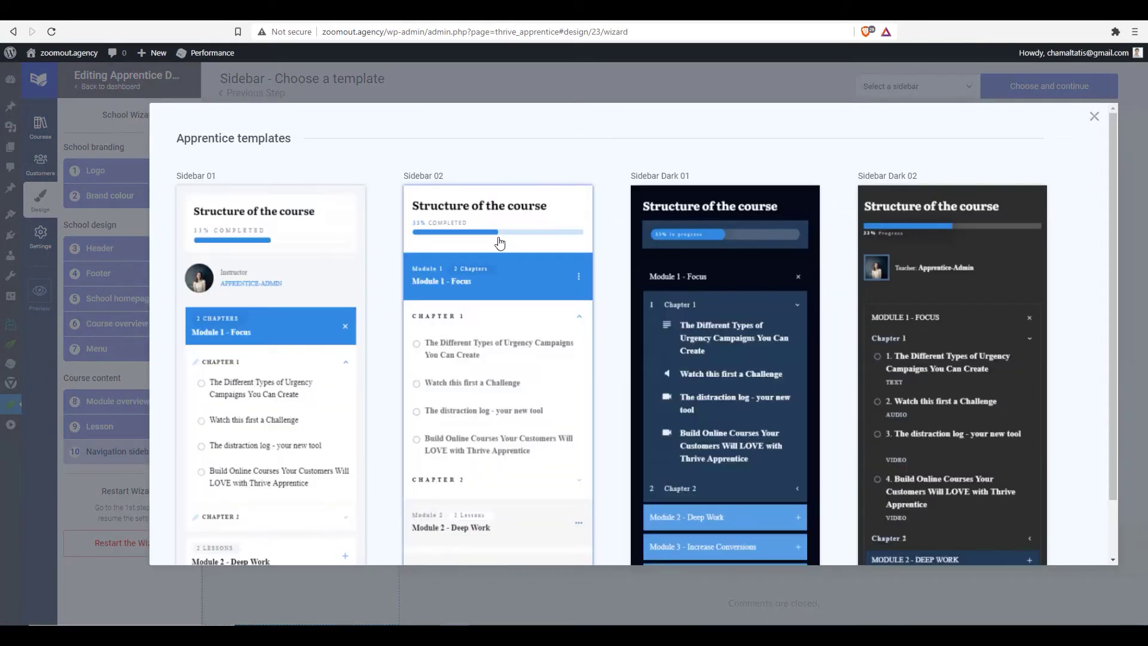
scroll(928, 269, down, 1)
scroll(928, 268, down, 1)
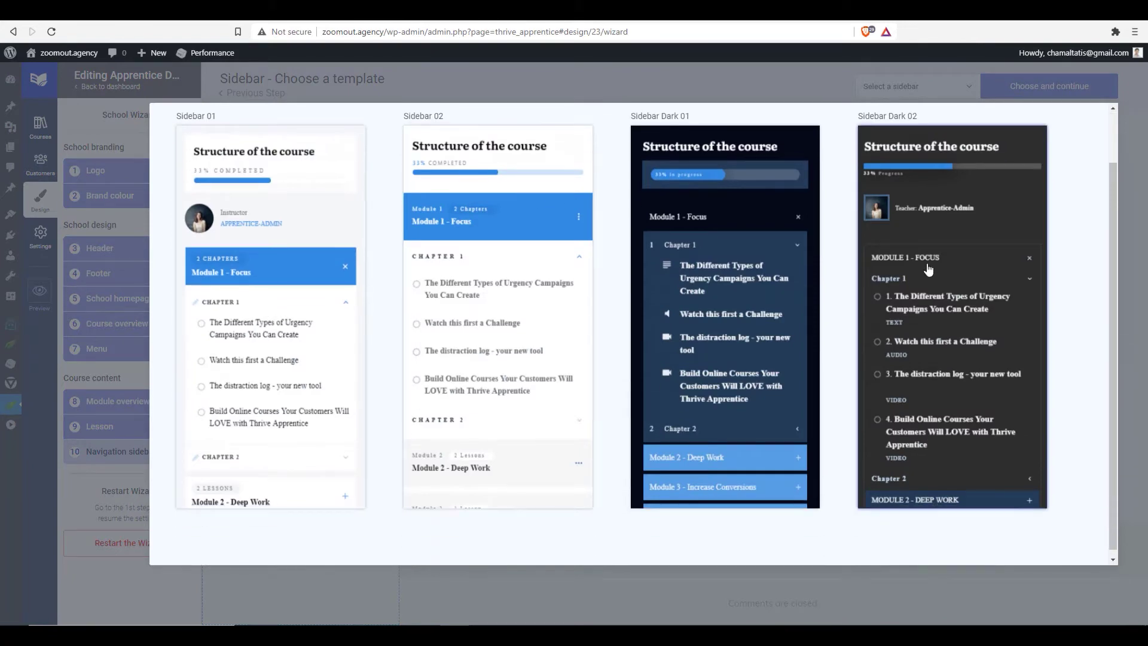
scroll(929, 268, up, 1)
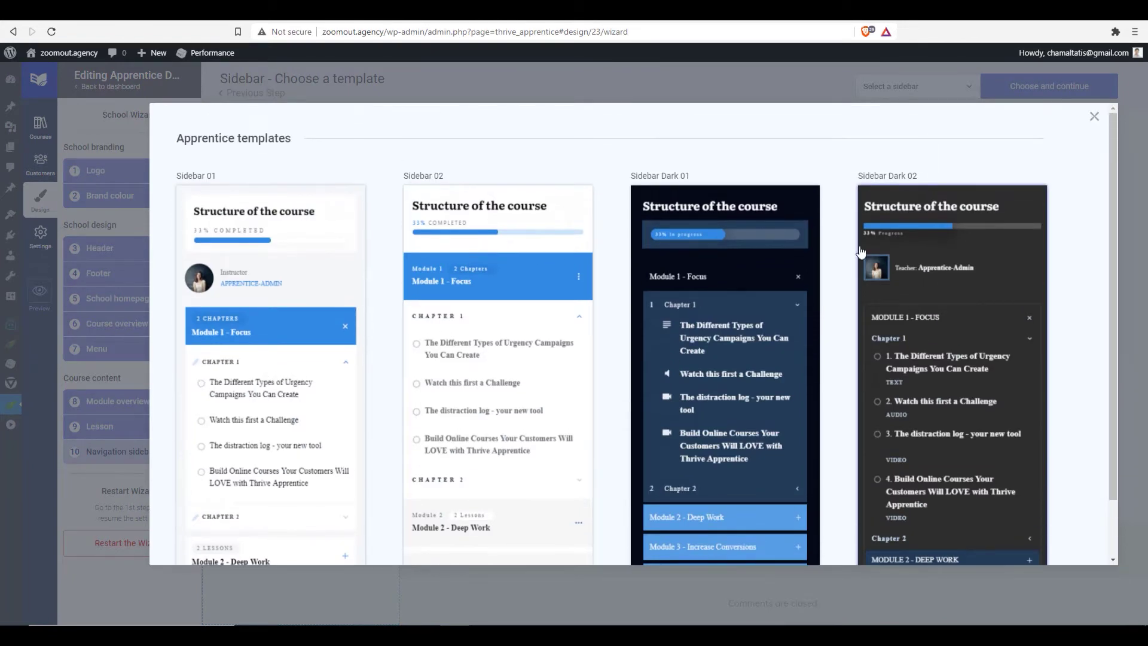
click(250, 251)
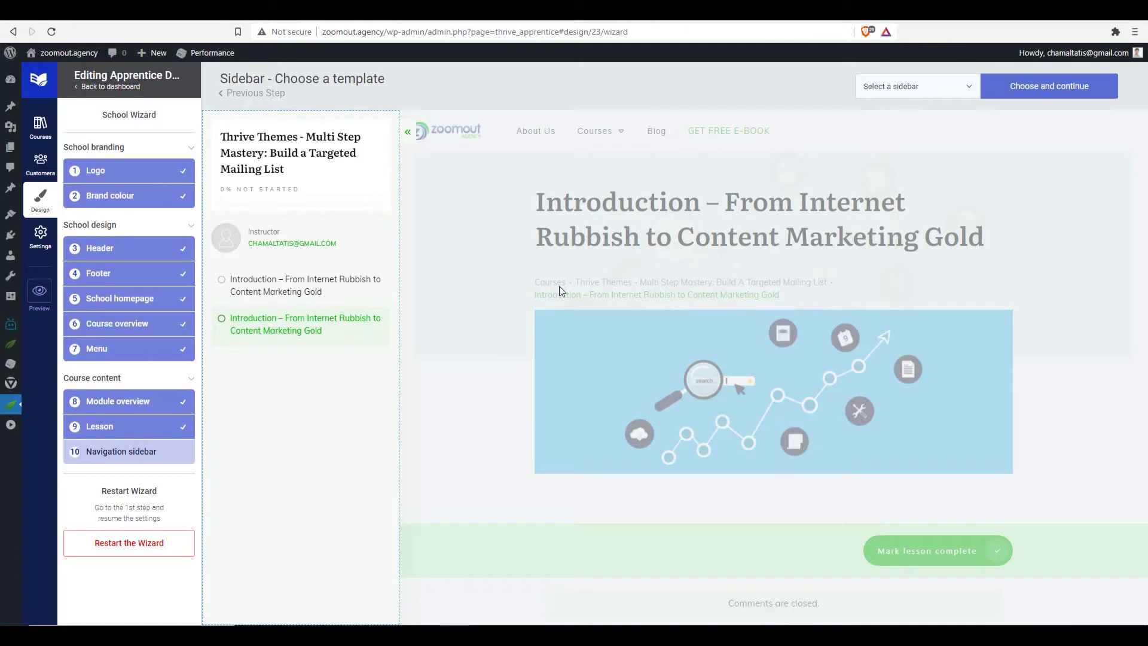
Start a new course in the courses area and name it Demo.
click(38, 130)
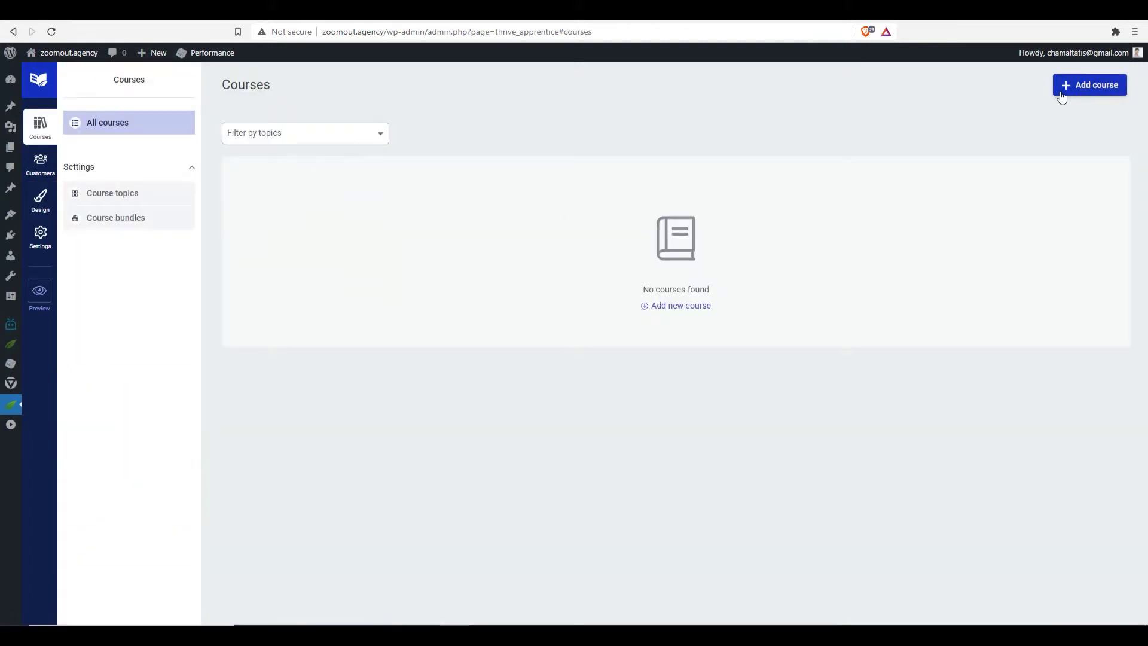
click(1095, 90)
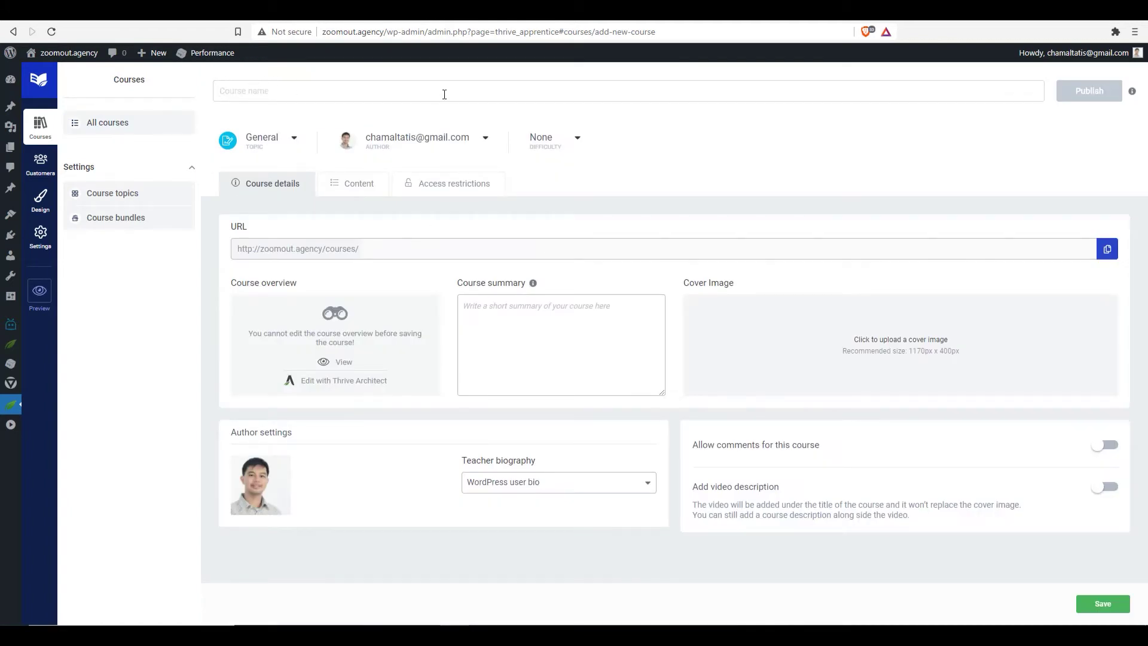
text(De)
Examine the topic, author and difficulty options available for the Demo course.
click(294, 138)
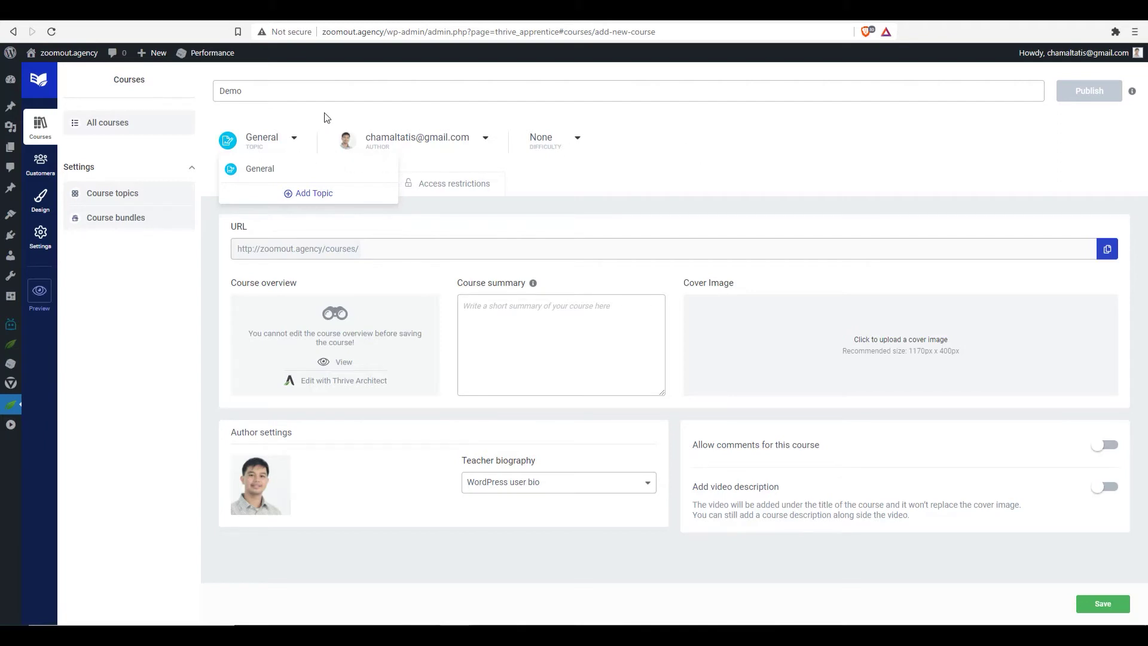
click(485, 142)
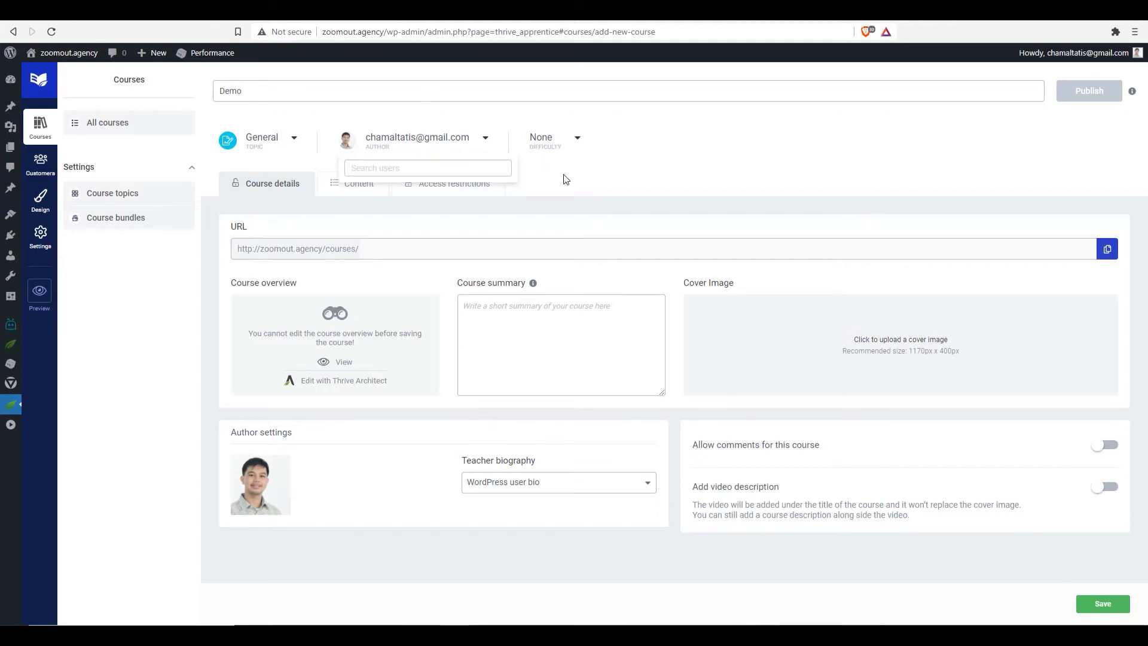
click(572, 143)
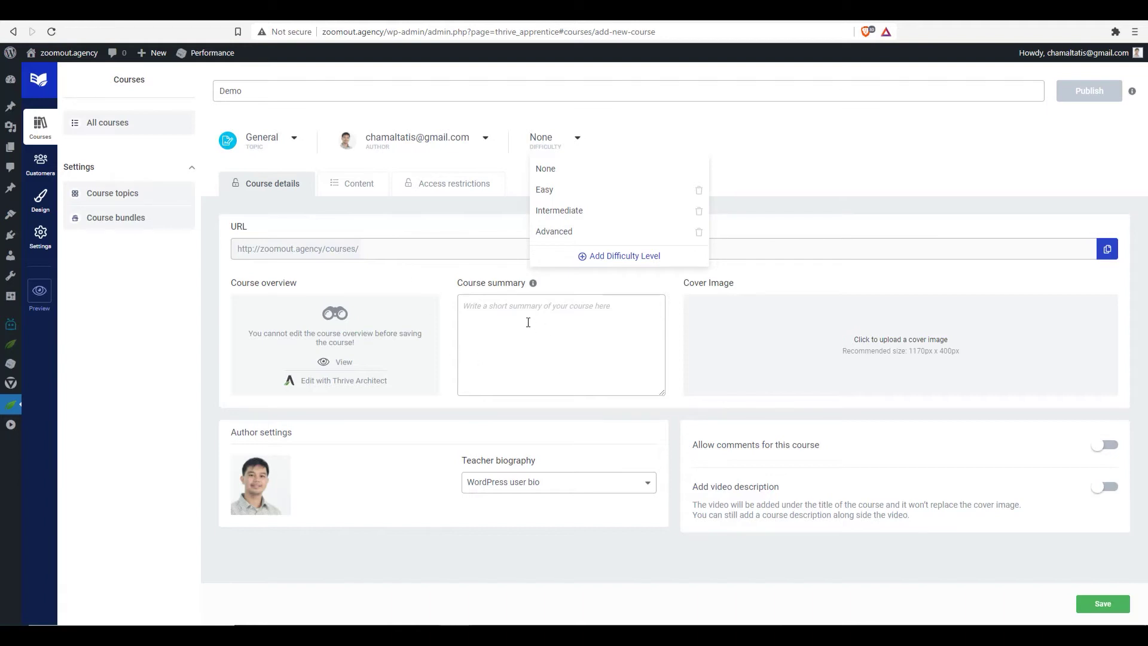
Enter "Overview.." as the course summary and upload the "Edit your video" image as the course cover.
text(Overview..)
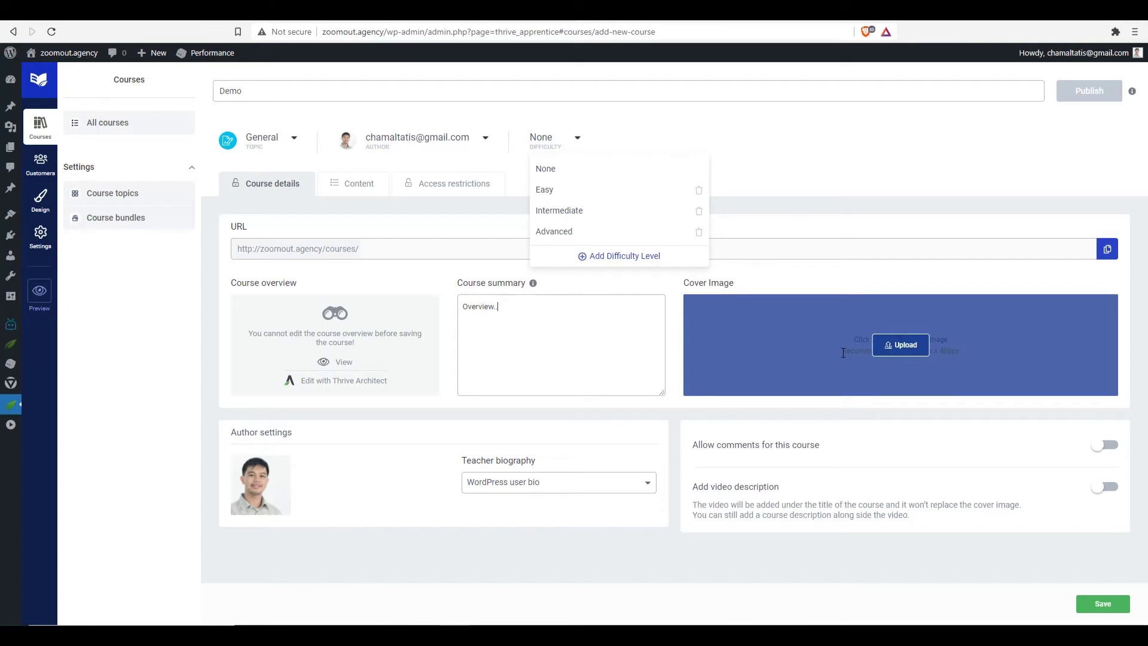
click(913, 351)
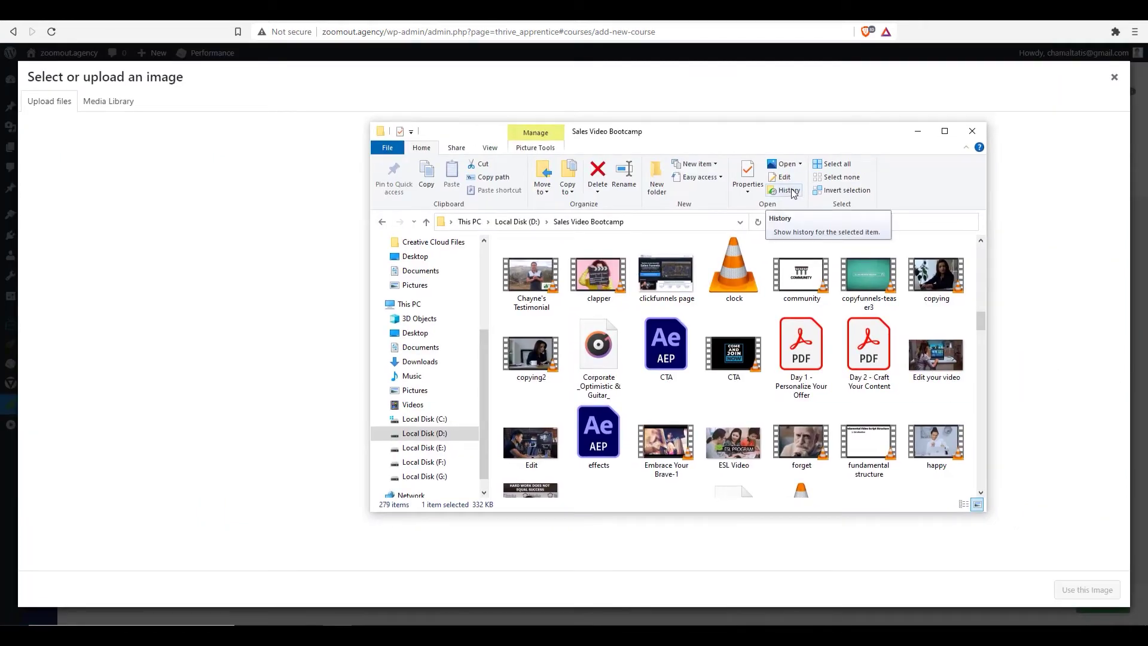
drag(945, 361, 311, 308)
click(1086, 590)
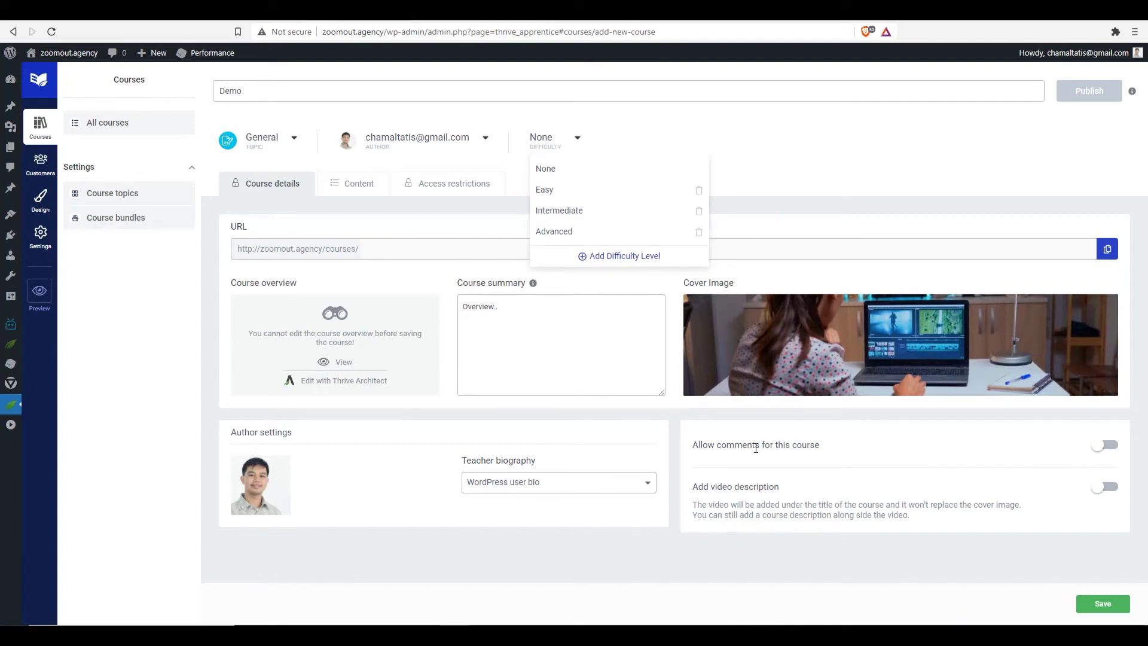
Allow comments for the course and enable its video description.
click(1106, 450)
click(1115, 487)
scroll(1058, 479, down, 3)
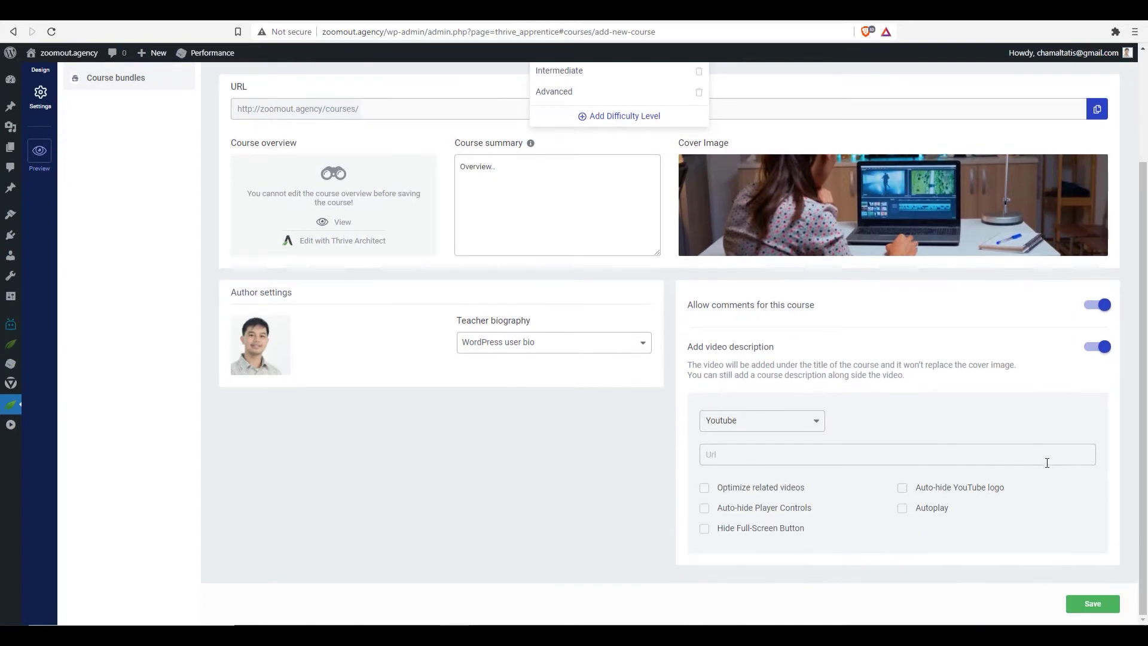
Set the description video source to Vimeo, paste the Introduction video's link copied from Vimeo, and save the course.
click(801, 421)
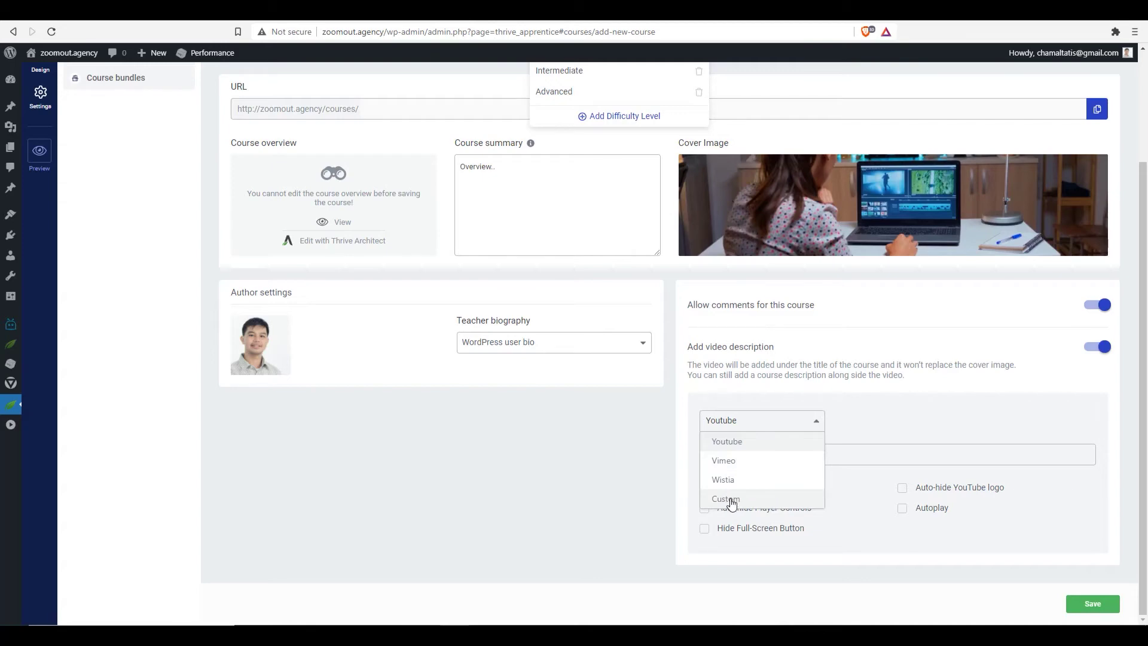
click(755, 462)
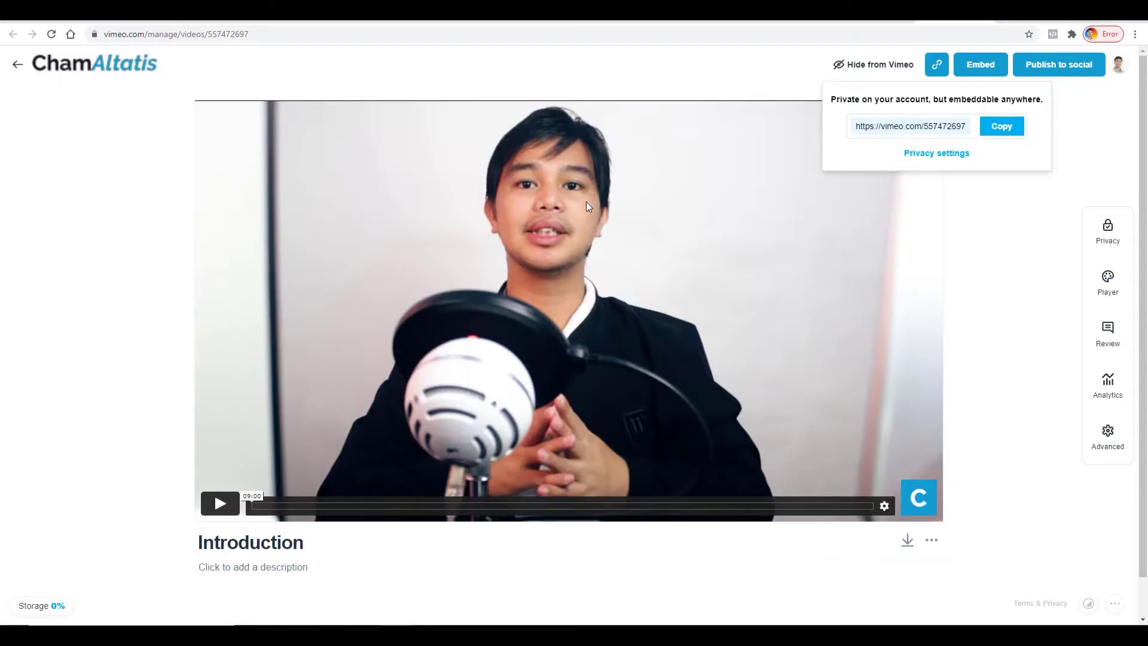
click(1007, 128)
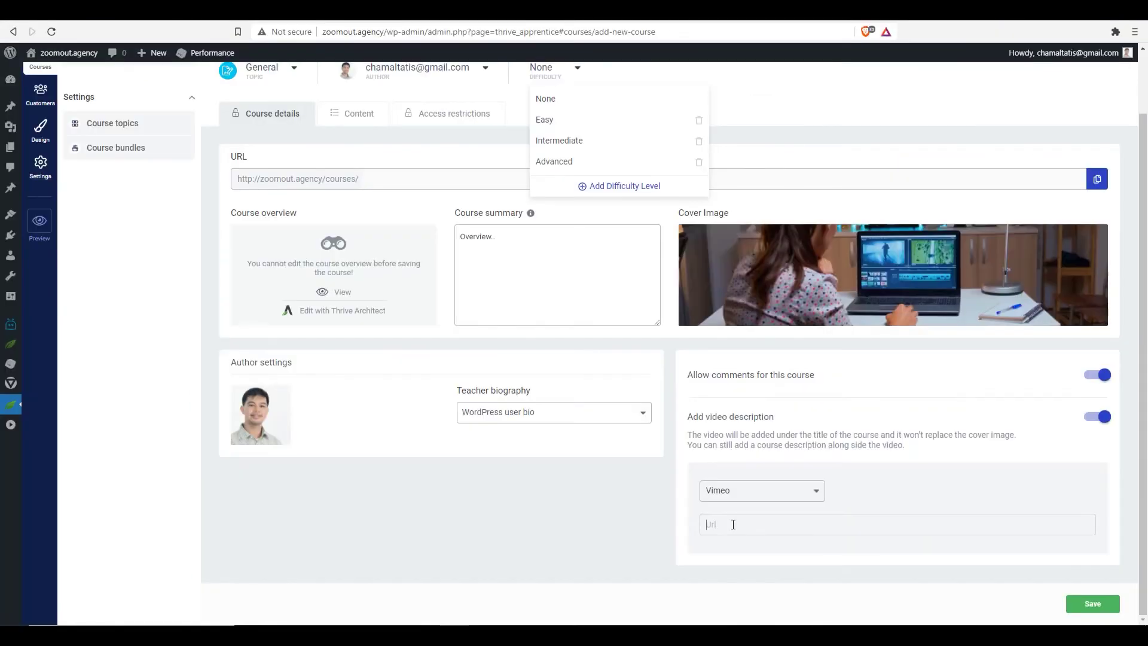
key(ctrl+v)
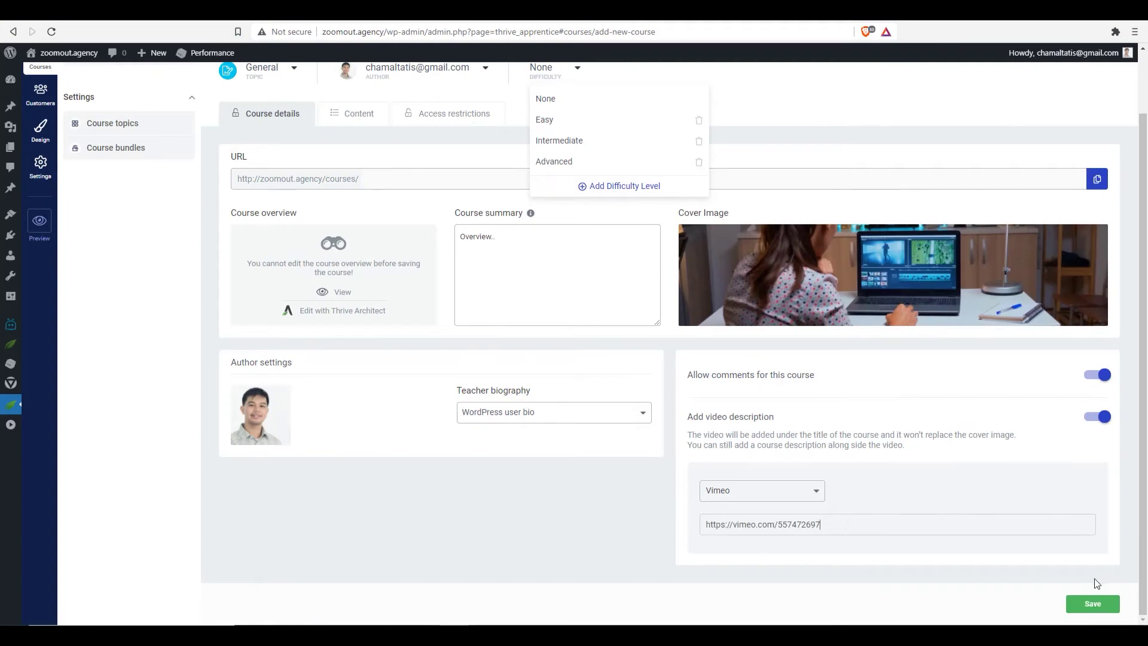
click(1092, 603)
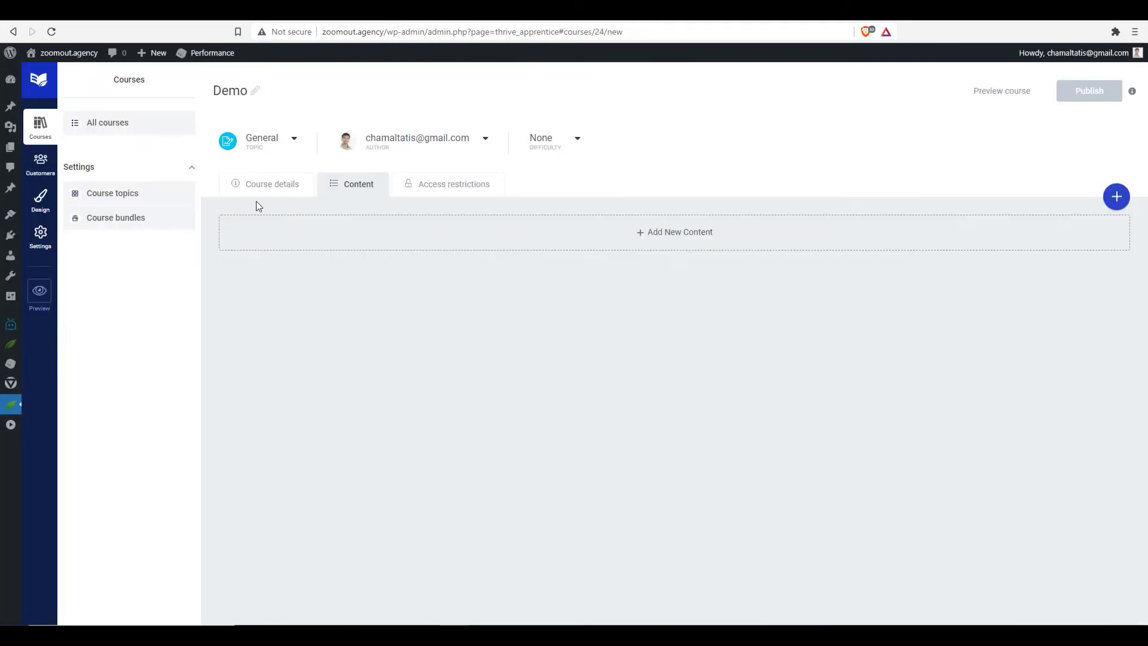
Review the saved Demo course's details, including the author image, teacher biography options and course overview.
click(262, 185)
scroll(520, 285, down, 1)
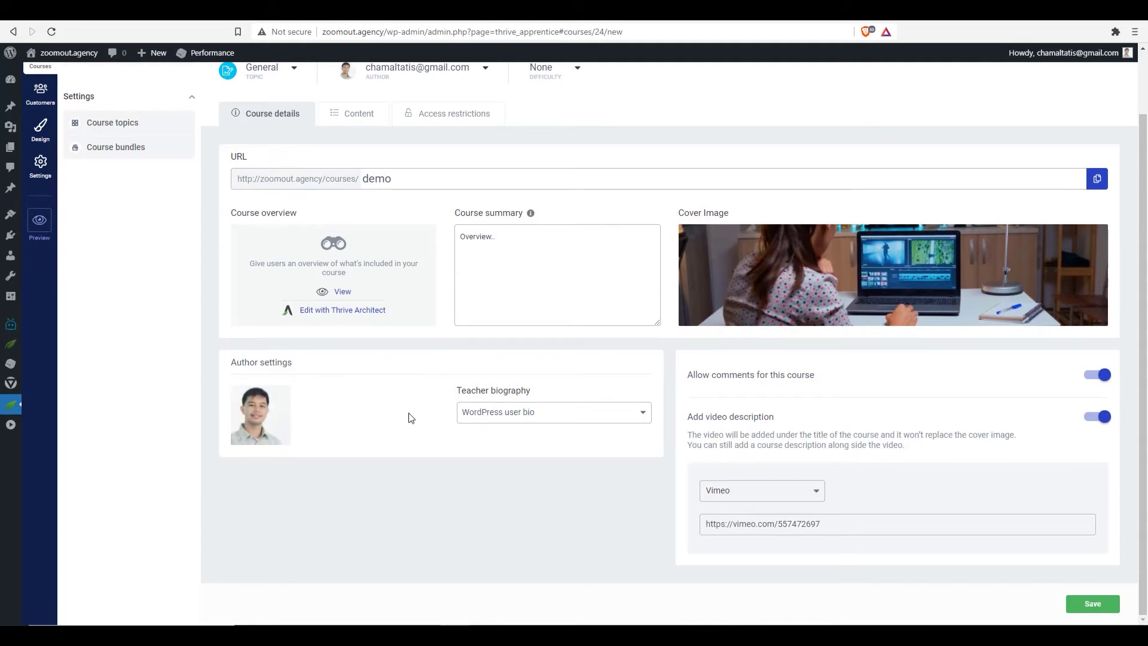
mouse_move(314, 419)
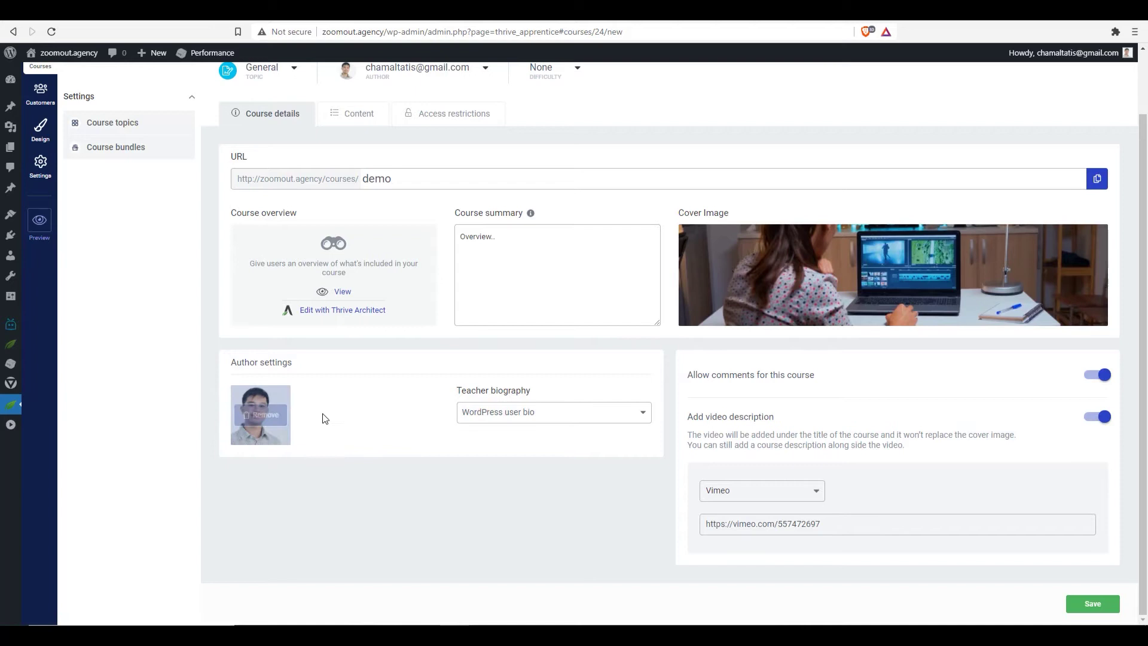
click(549, 420)
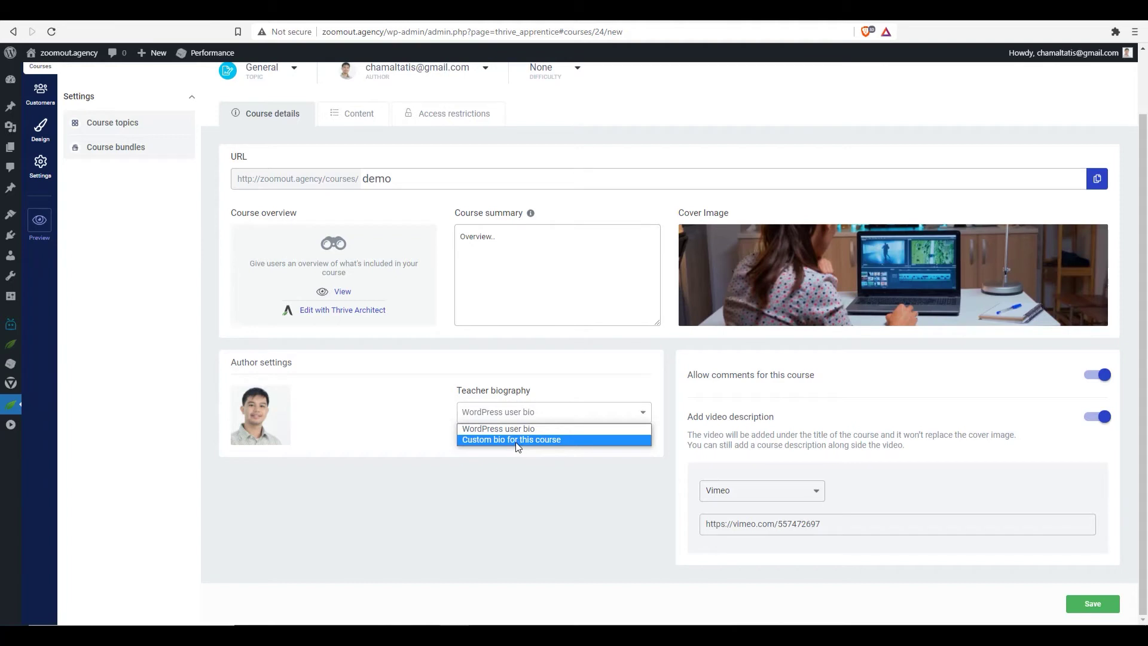
click(391, 421)
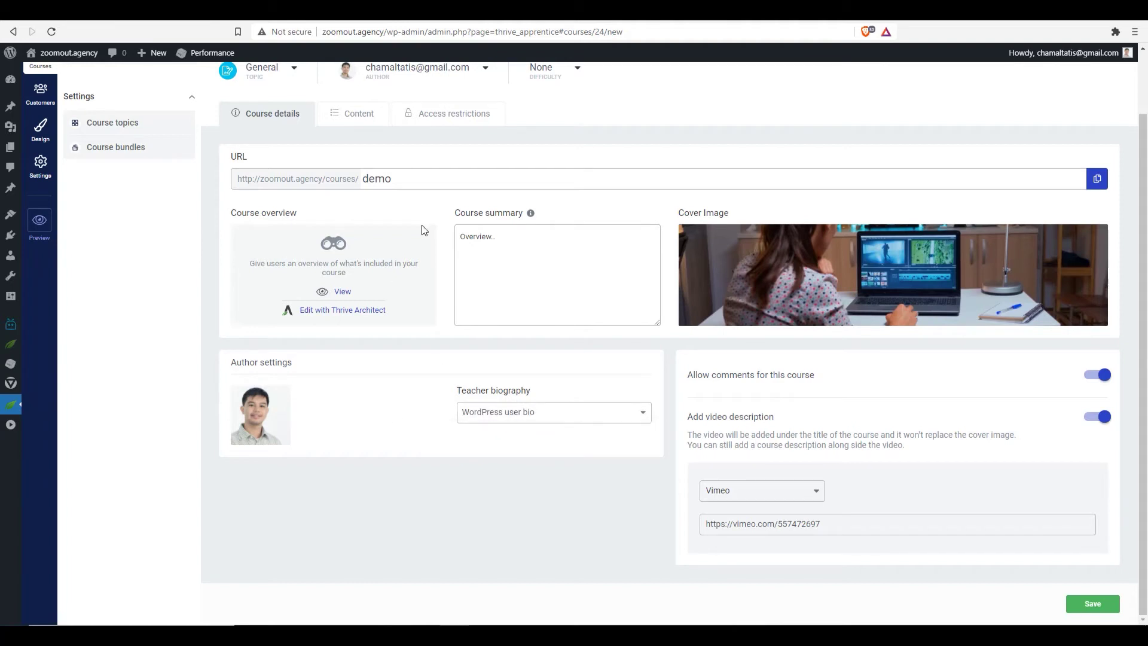
scroll(620, 287, up, 1)
scroll(620, 287, down, 1)
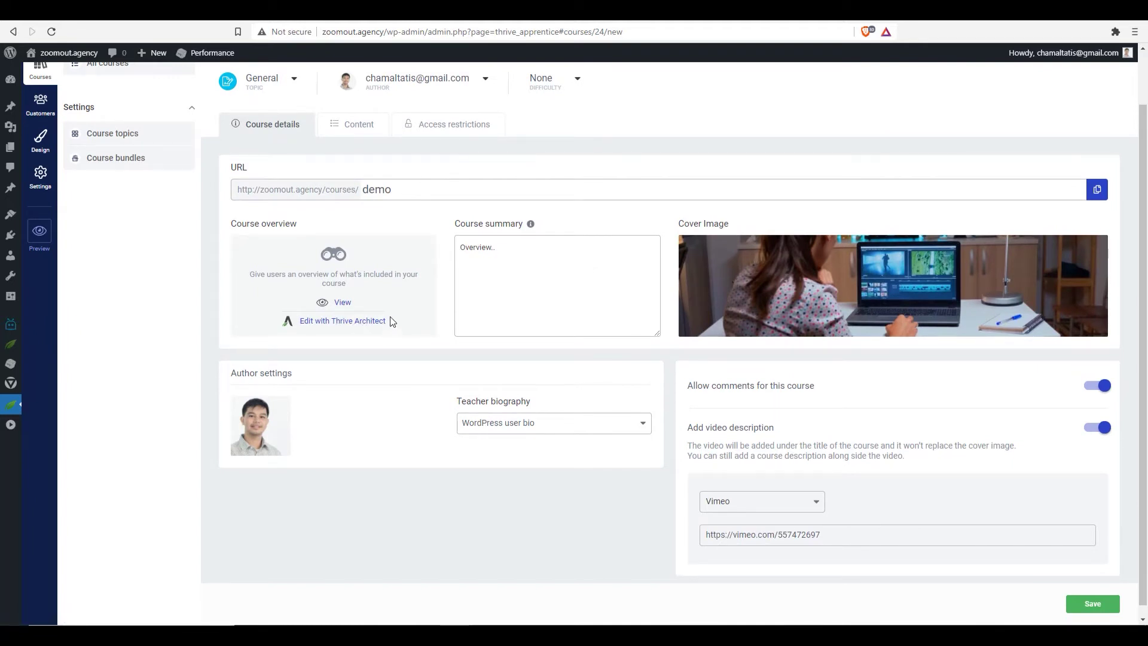
Open the course overview in Thrive Architect and insert a 1/2 + 1/2 columns layout between the video and the "Ready?" section.
click(333, 322)
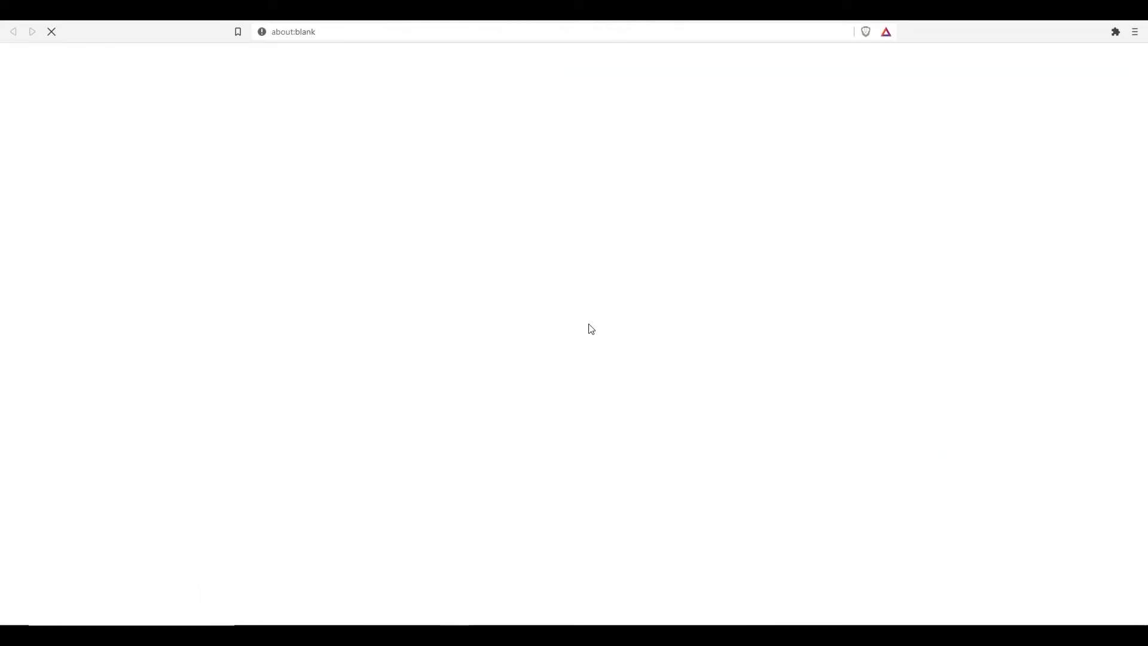
scroll(604, 298, down, 4)
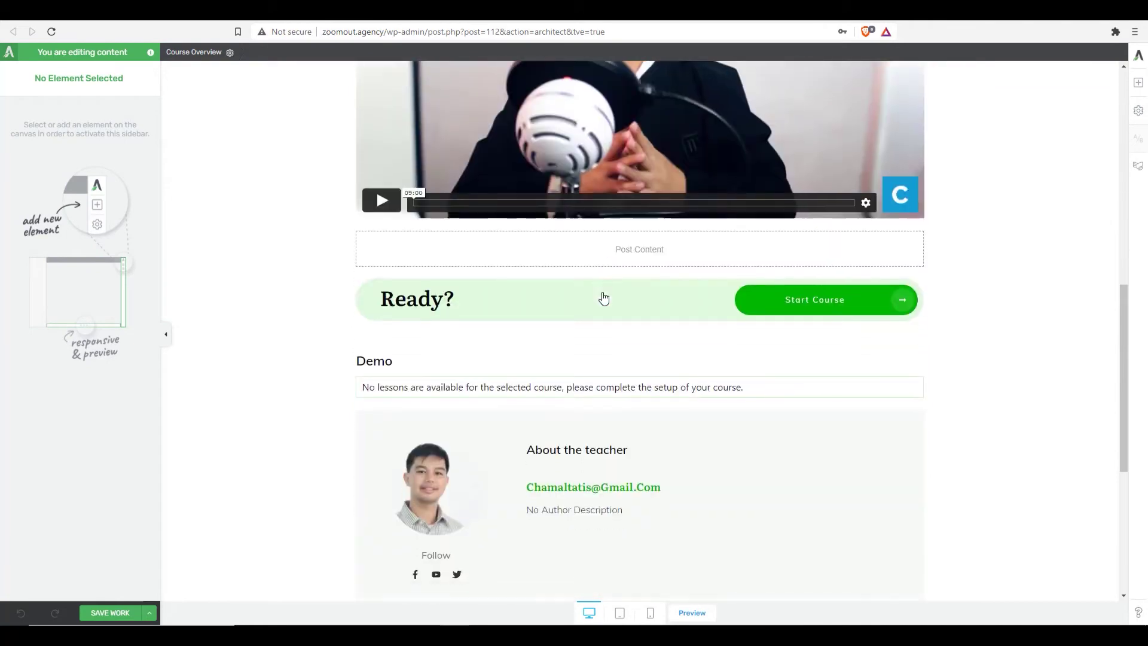
click(1139, 82)
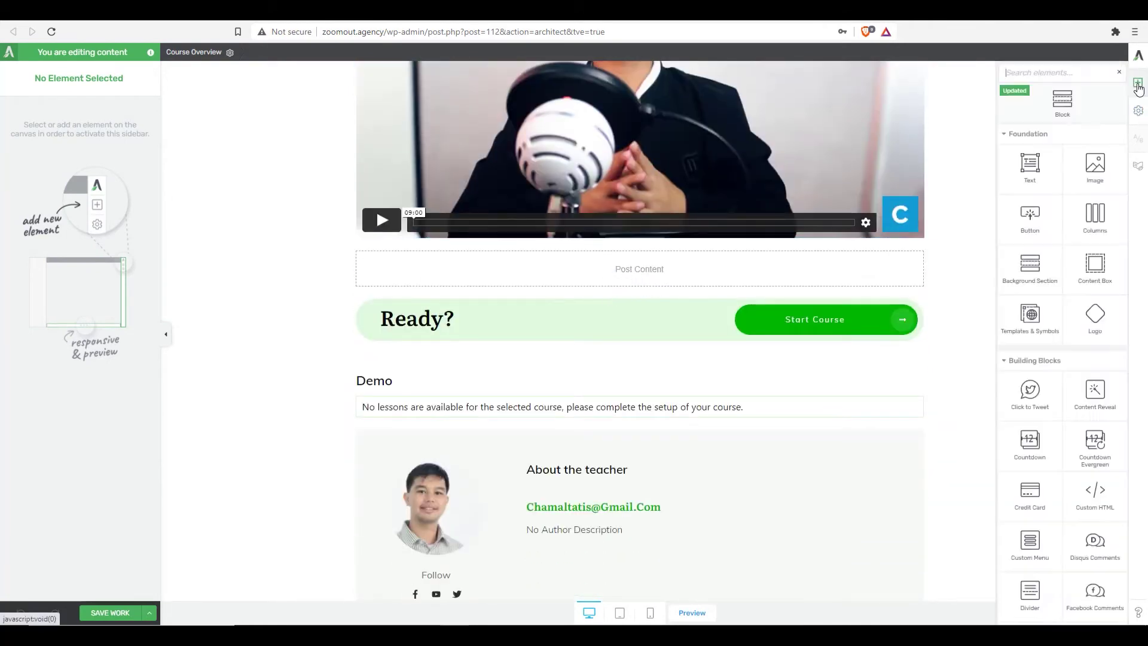
scroll(1052, 233, down, 5)
scroll(1049, 236, down, 5)
scroll(1047, 238, up, 10)
drag(1094, 217, 687, 288)
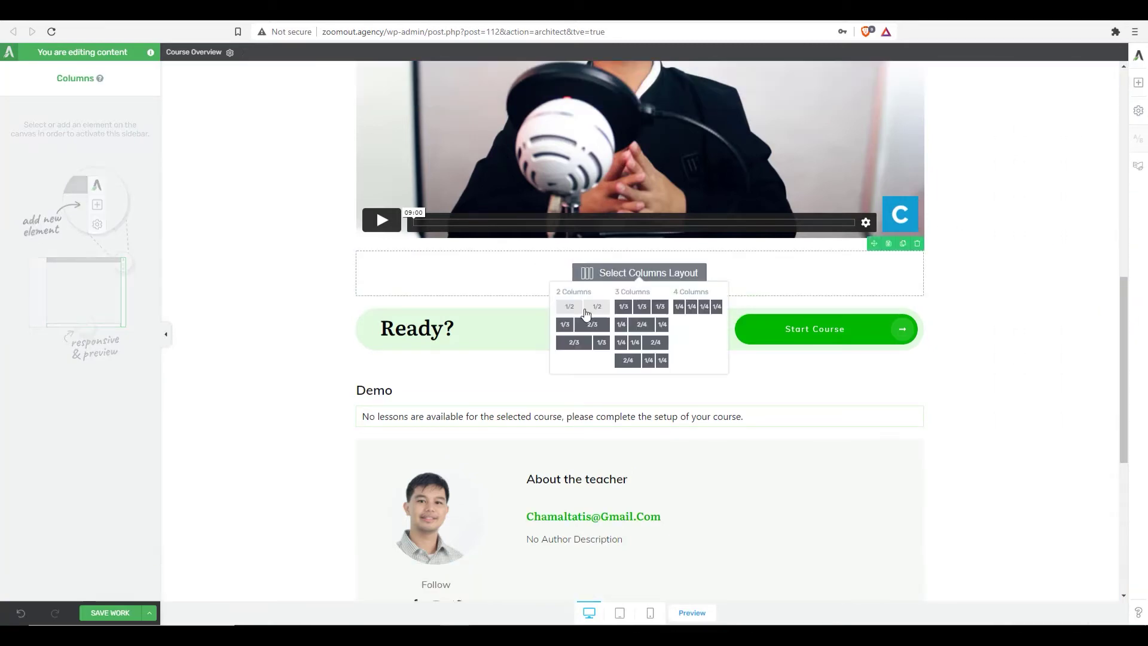
click(596, 307)
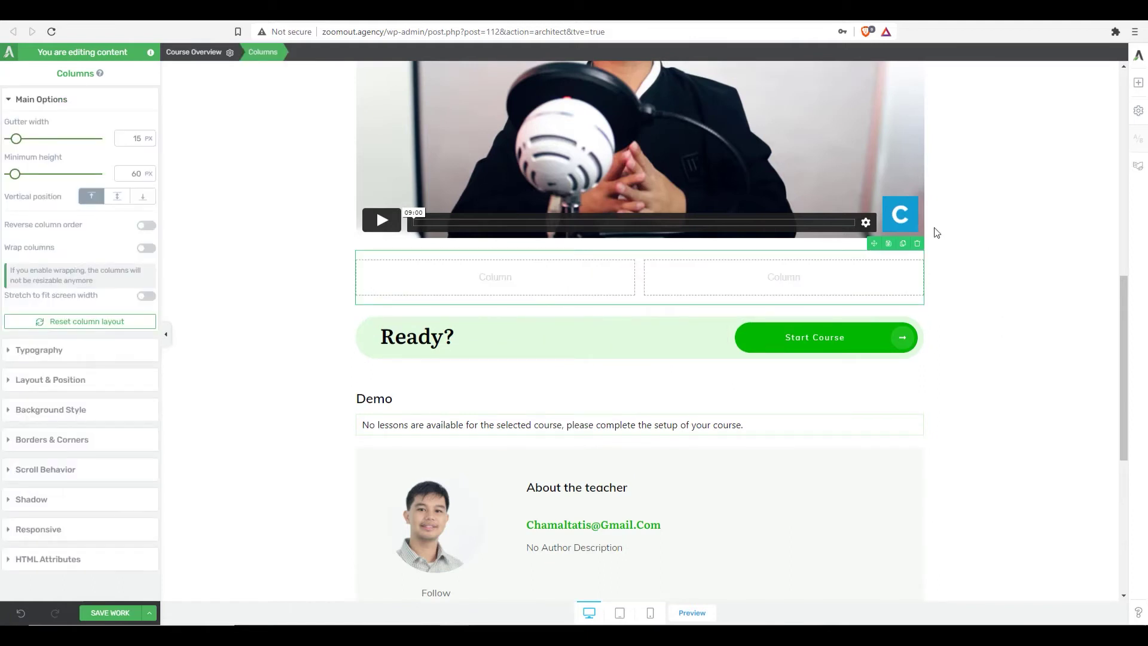
Find the Icon element, place it in the first column and choose the Ad icon from the icon library.
click(1138, 82)
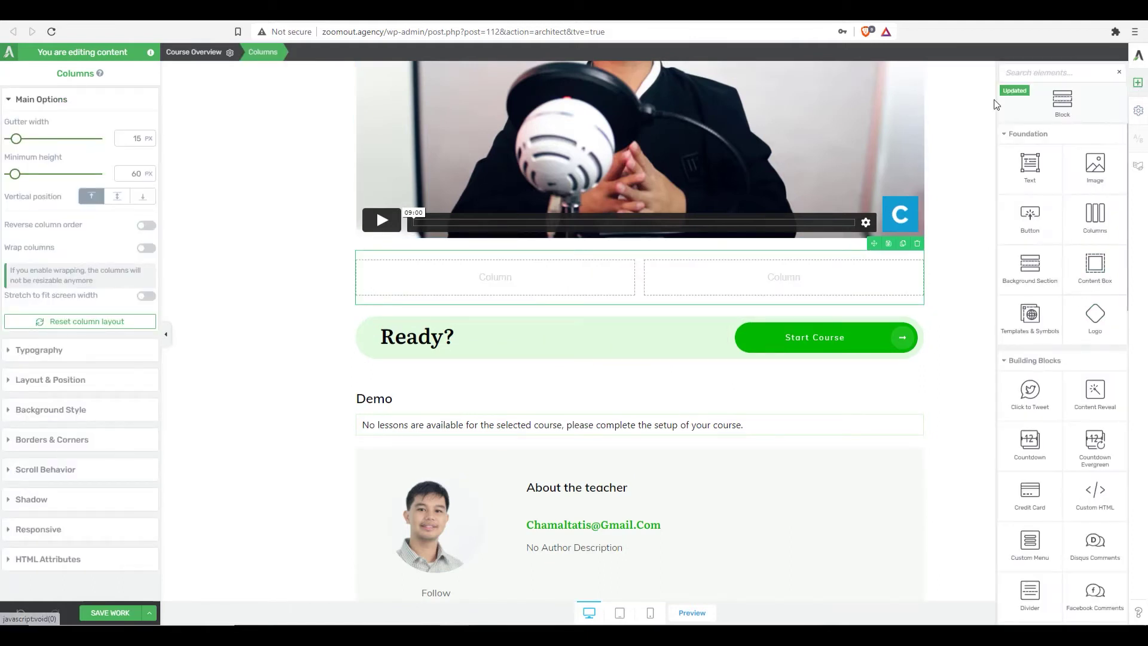
text(icon)
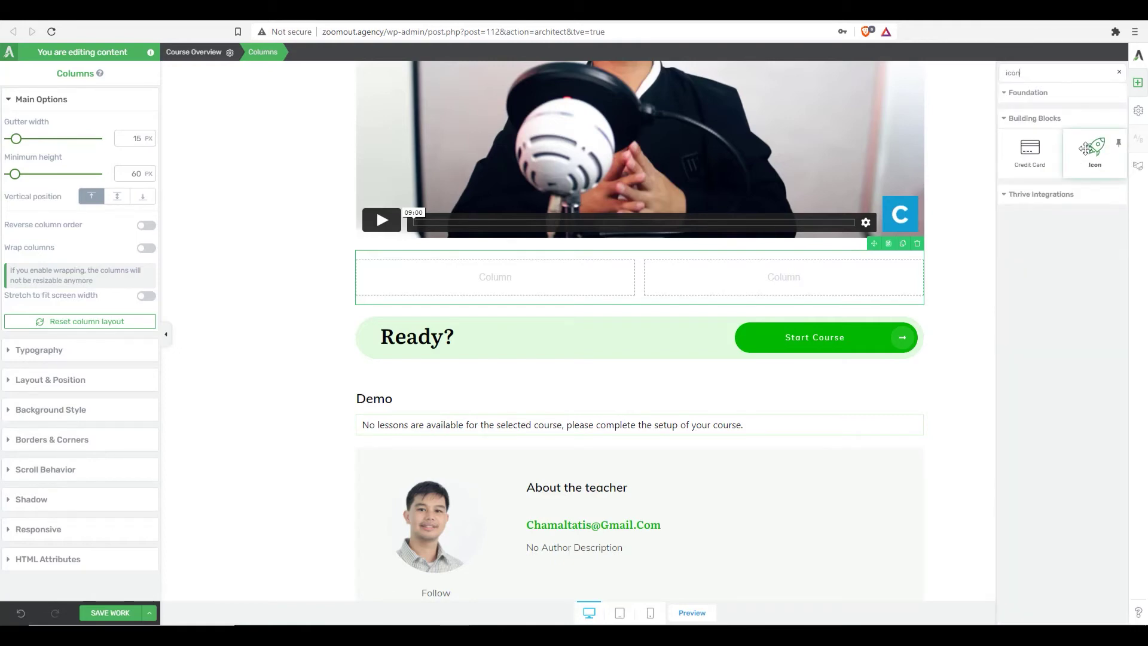
drag(1094, 149, 526, 276)
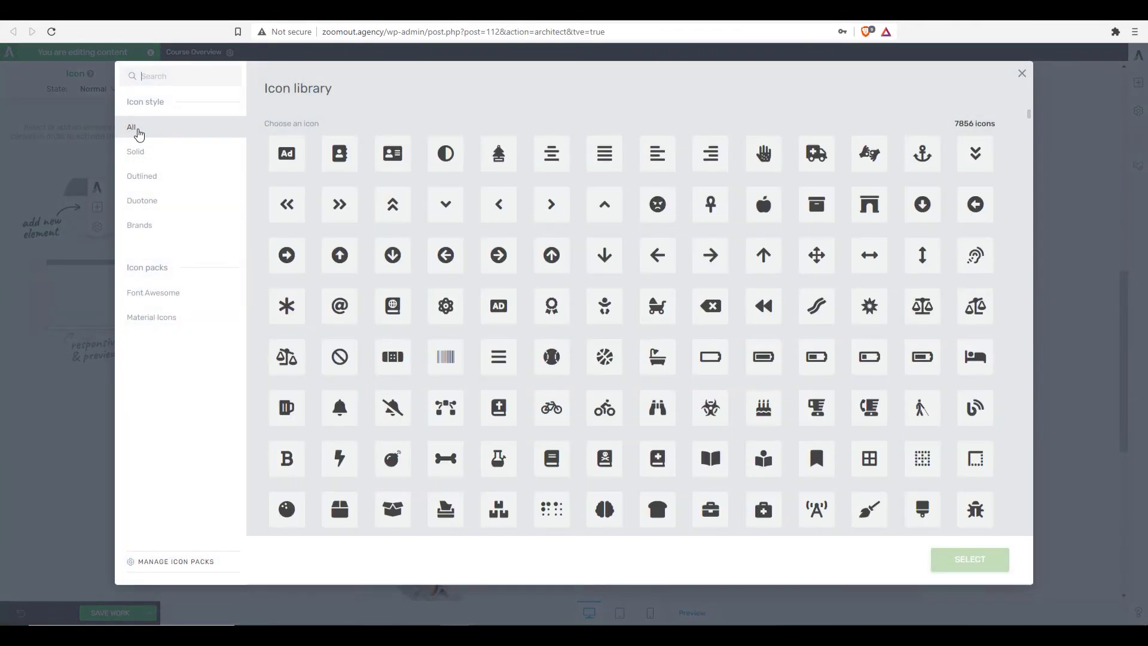
click(309, 165)
click(972, 560)
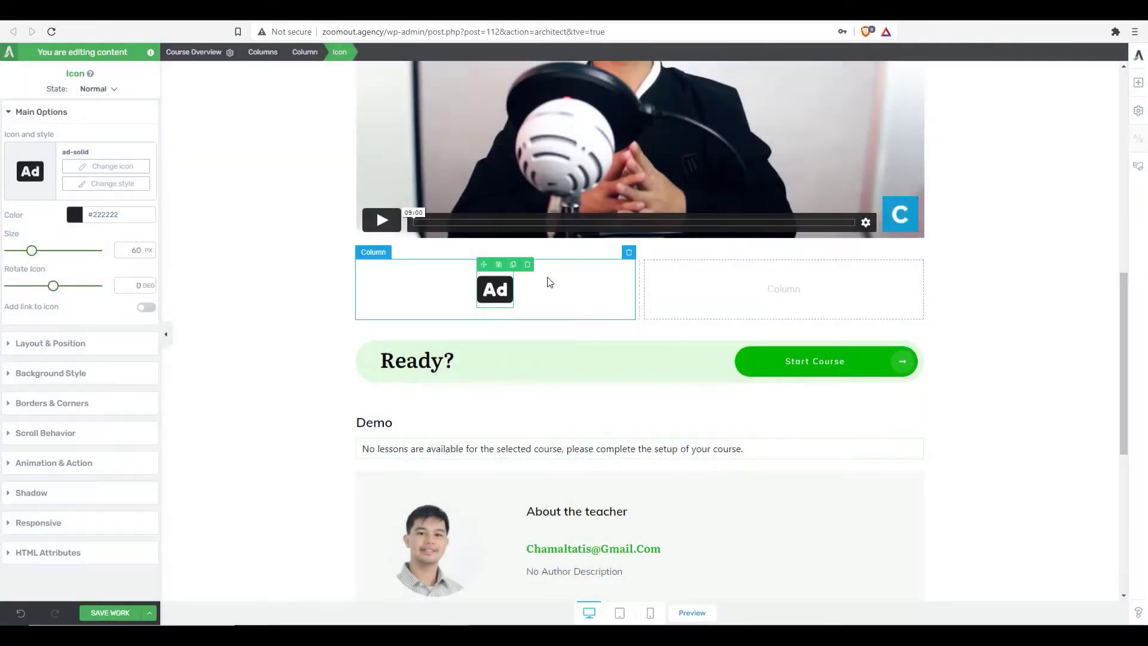
Recolour the Ad icon with the first green in Apprentice Colors and place a duplicate in the second column.
click(74, 214)
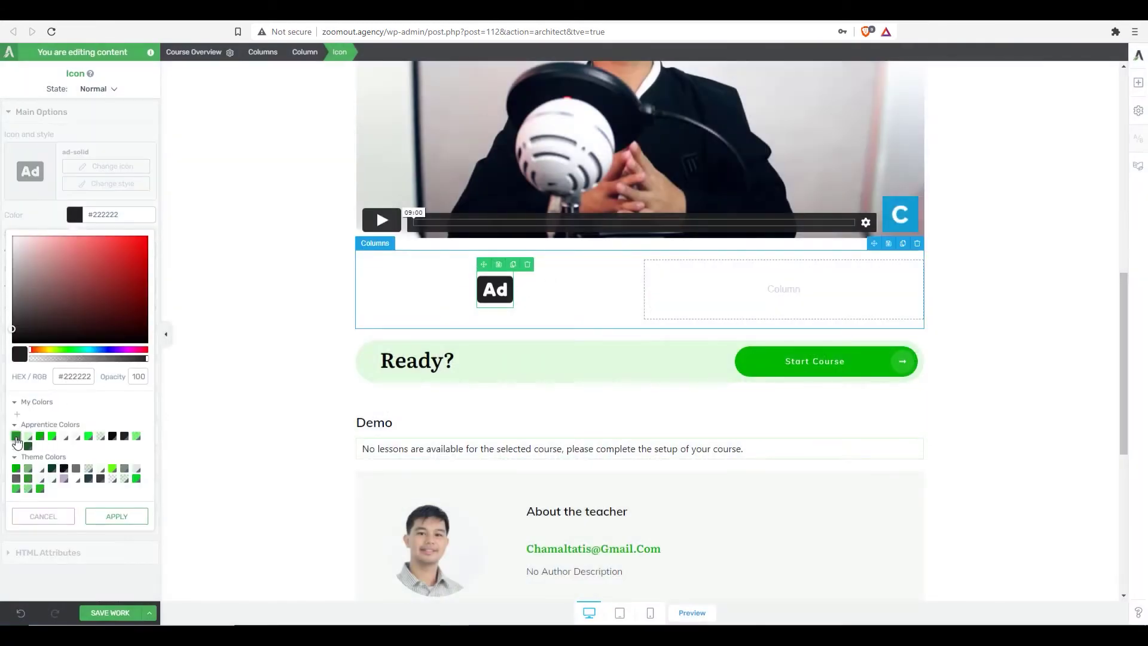
click(16, 436)
click(513, 264)
drag(484, 263, 785, 329)
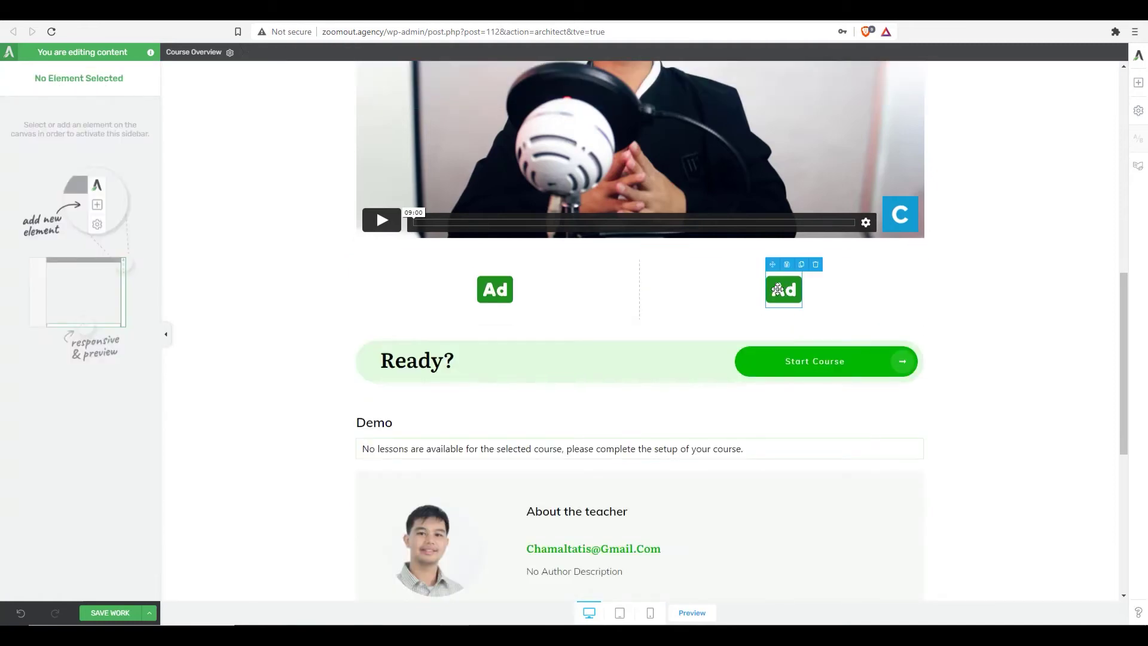
Replace the duplicated Ad icon in the second column with the solid address-book icon from the icon library.
click(783, 289)
click(106, 165)
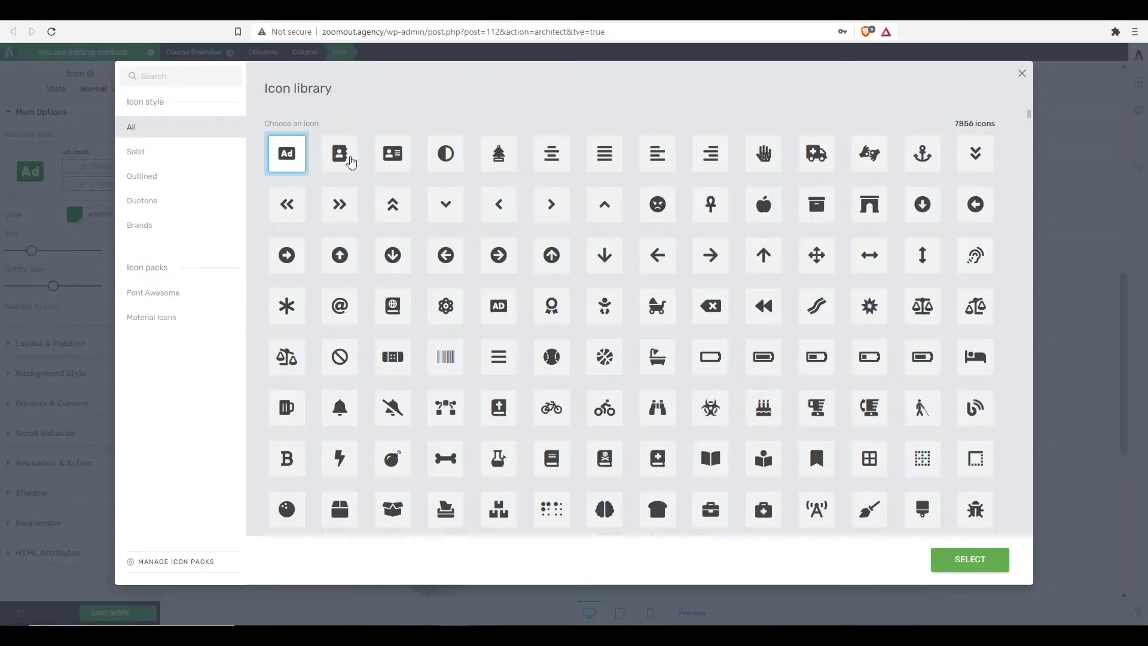
click(340, 154)
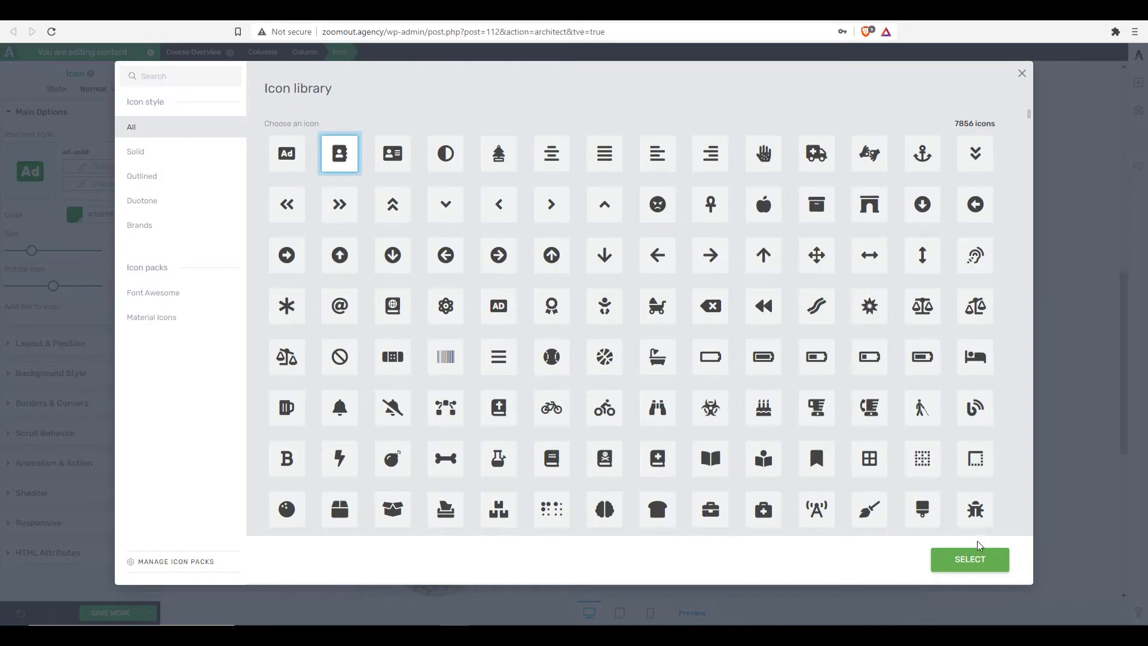
click(973, 556)
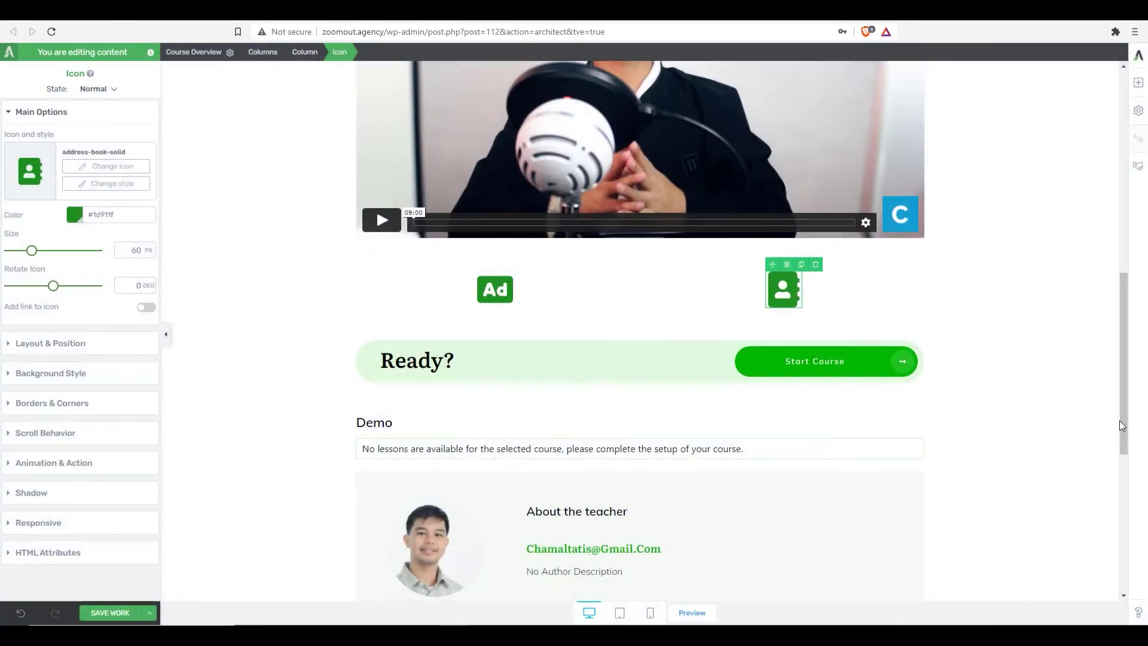
Look over the course overview page, and delete the columns holding the two icons below the video.
click(1070, 429)
scroll(1002, 404, up, 5)
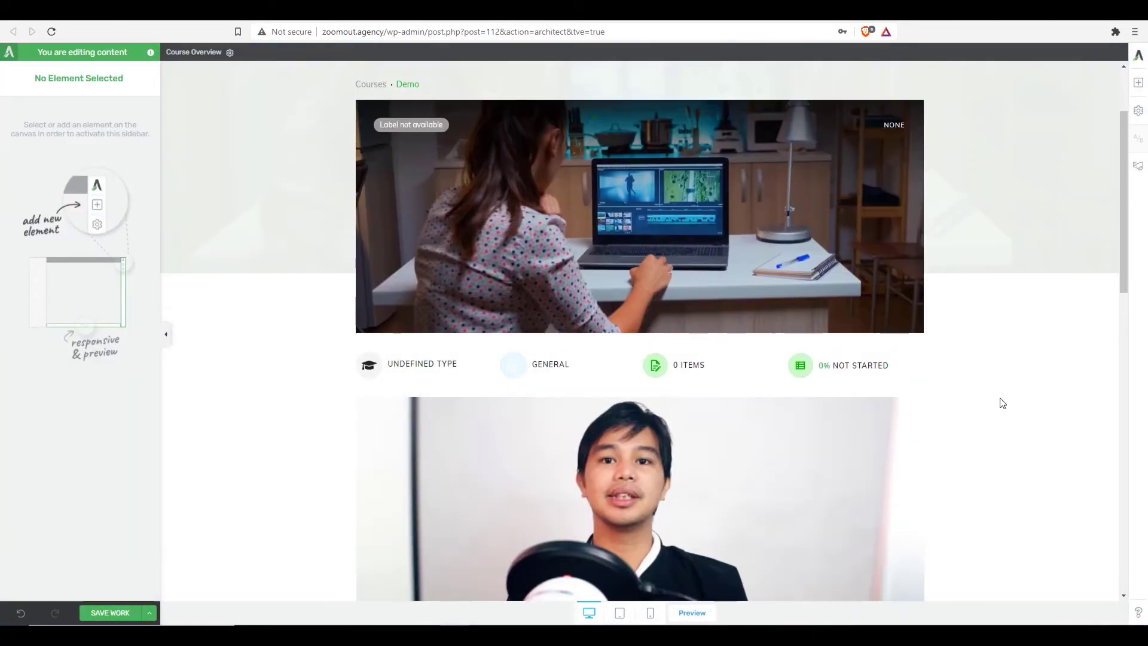
scroll(1002, 402, up, 2)
scroll(1002, 401, down, 10)
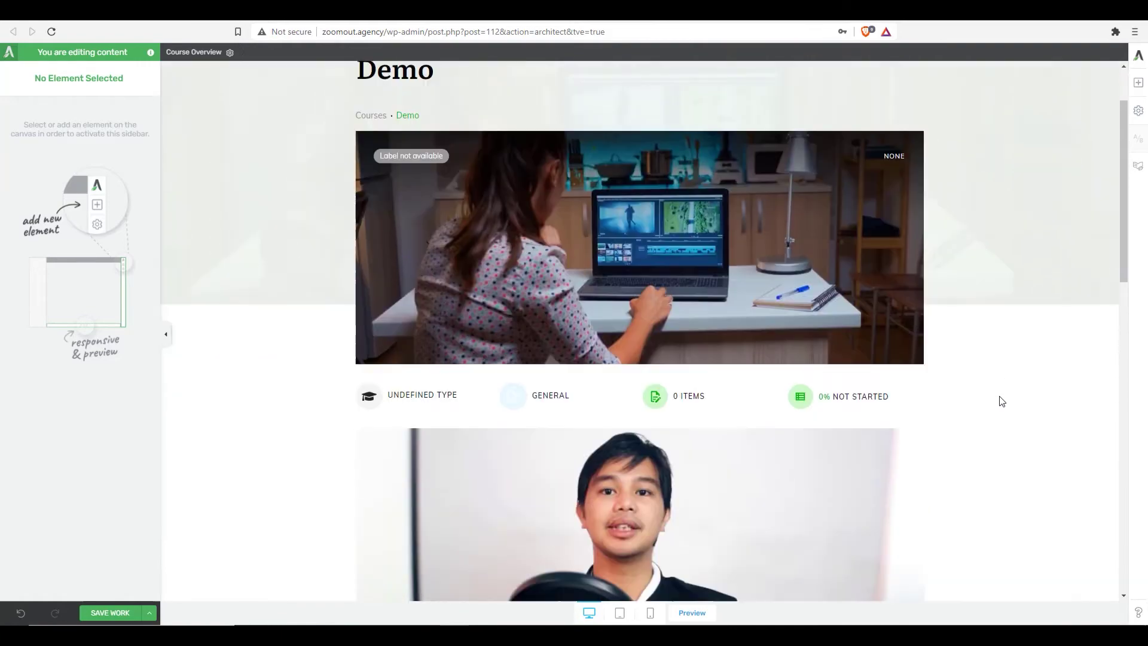
scroll(1001, 399, down, 3)
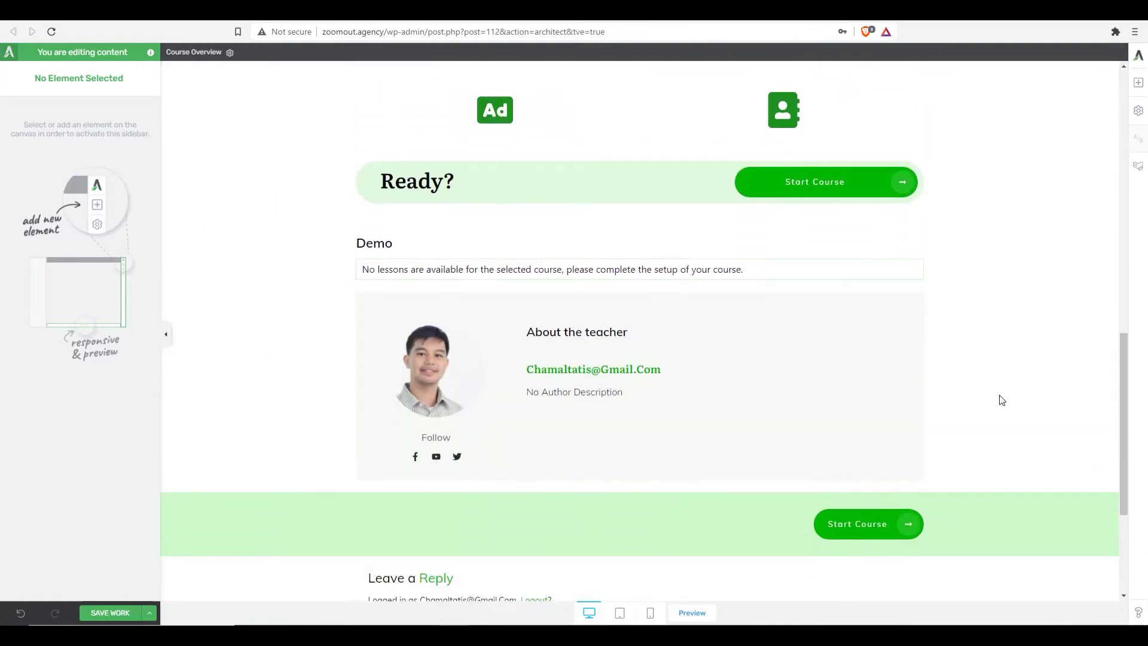
scroll(1001, 399, up, 5)
mouse_move(730, 376)
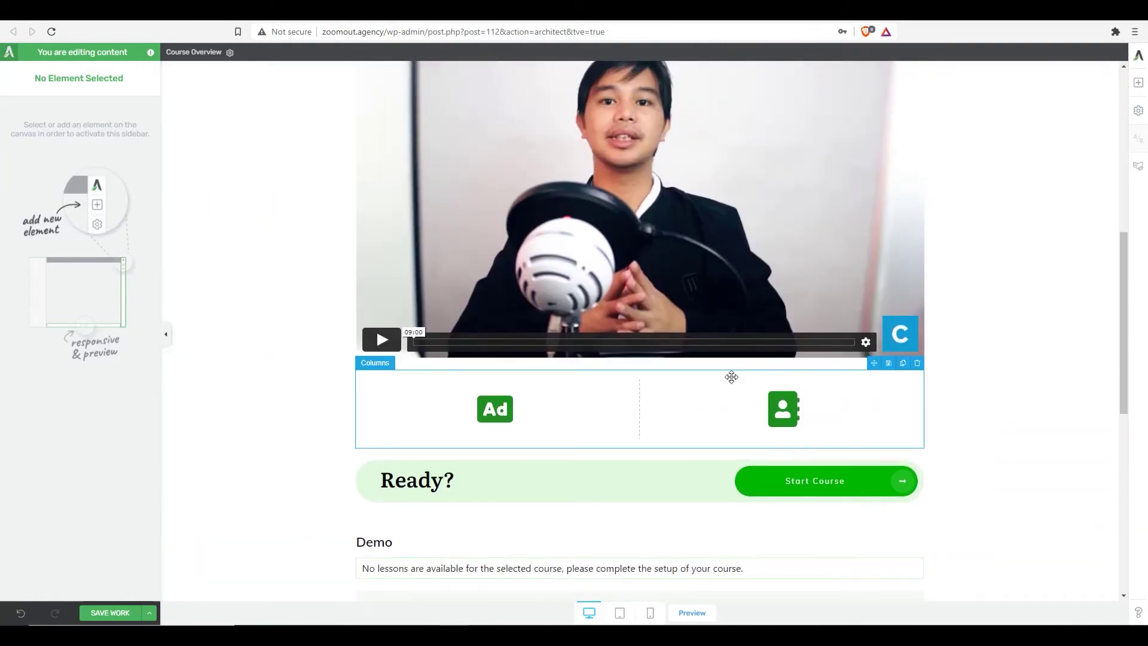
click(918, 364)
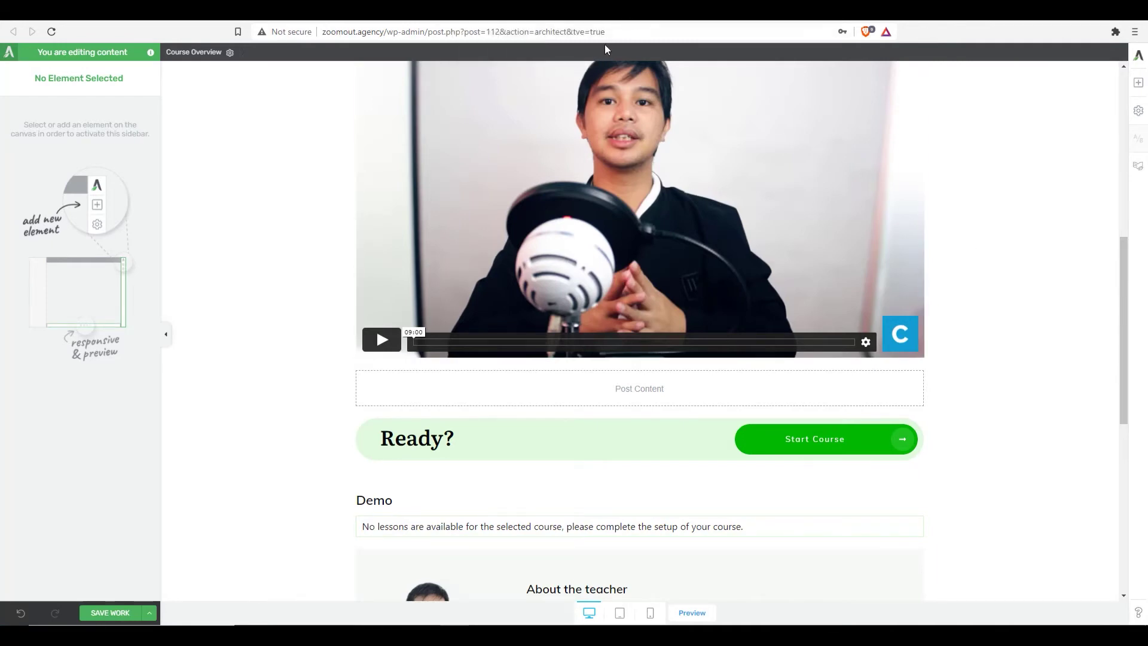
Leave the course overview editor without saving its changes, and save the Demo course's details.
click(631, 20)
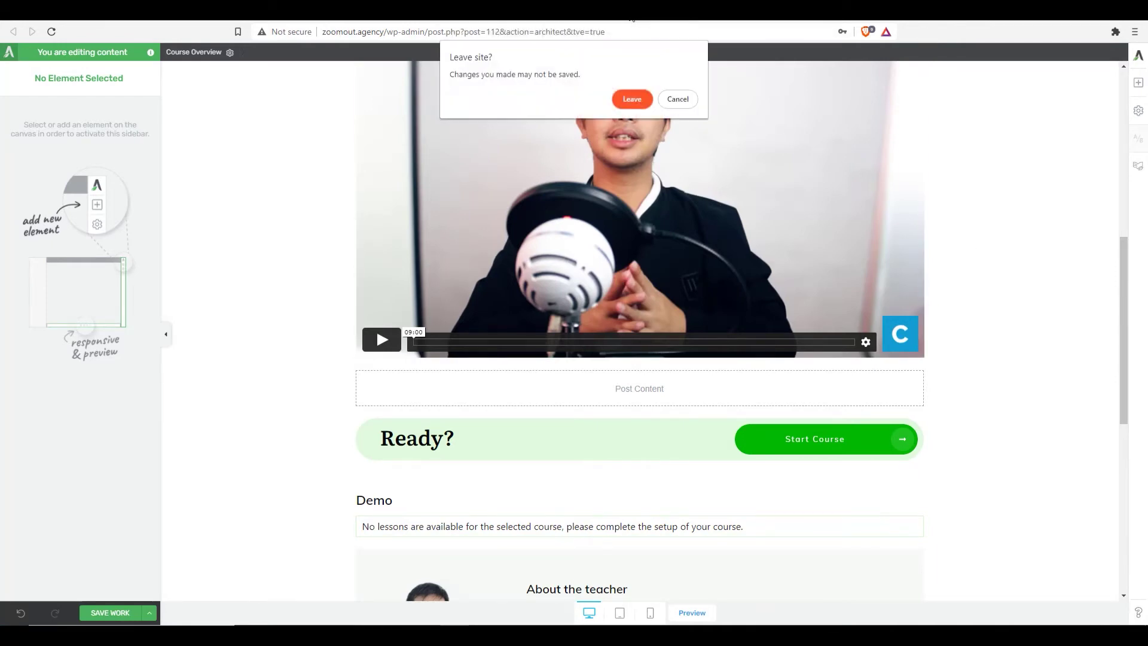
click(631, 100)
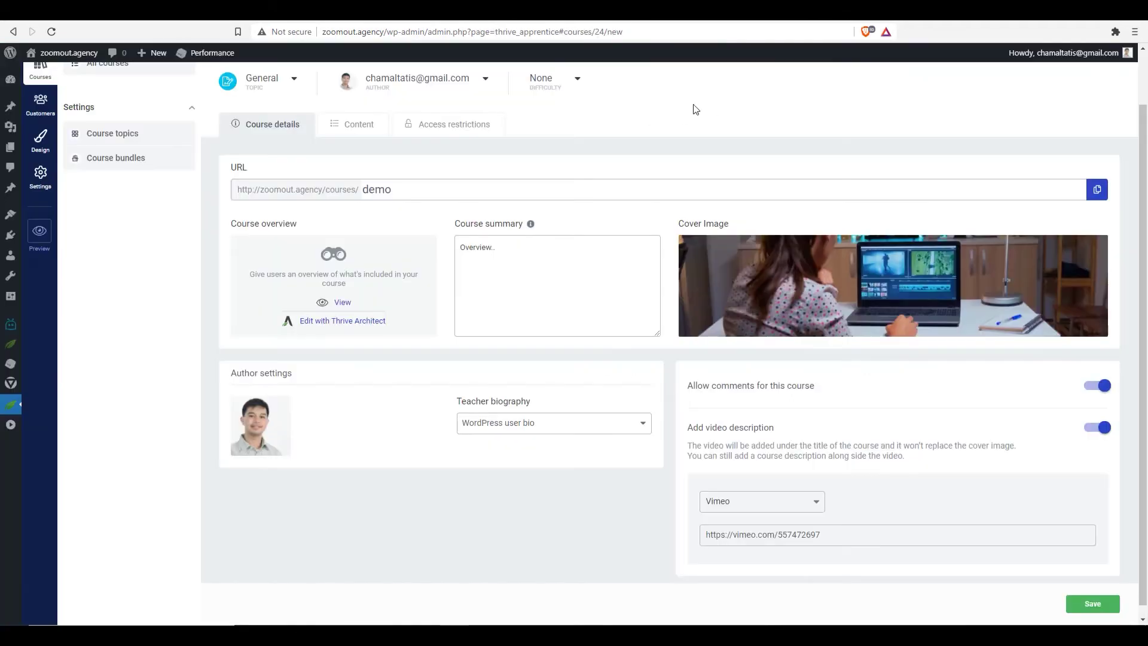
click(1092, 603)
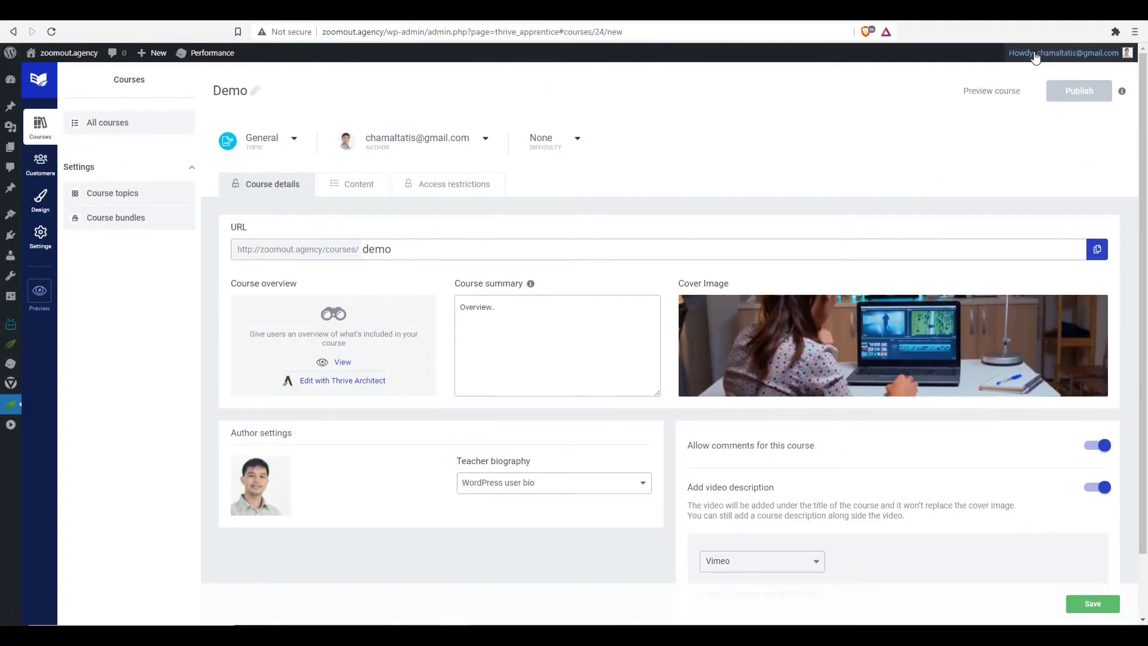
Preview the Demo course in a new tab, examining its cover image, video, start section and teacher details, and close the preview.
right_click(990, 96)
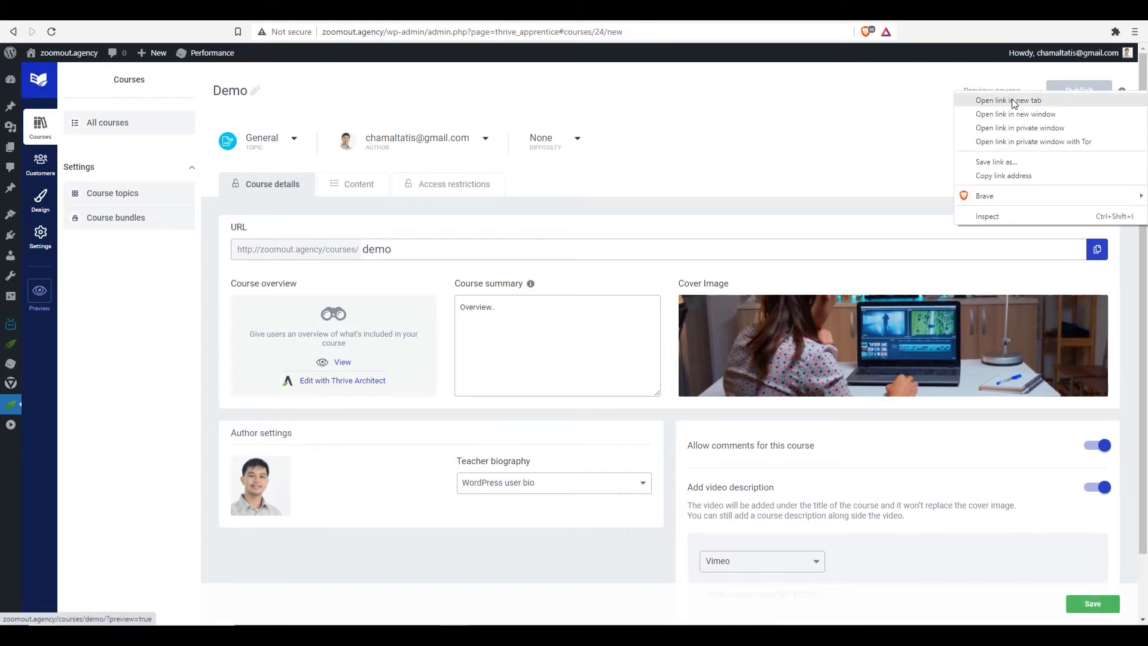
click(1011, 99)
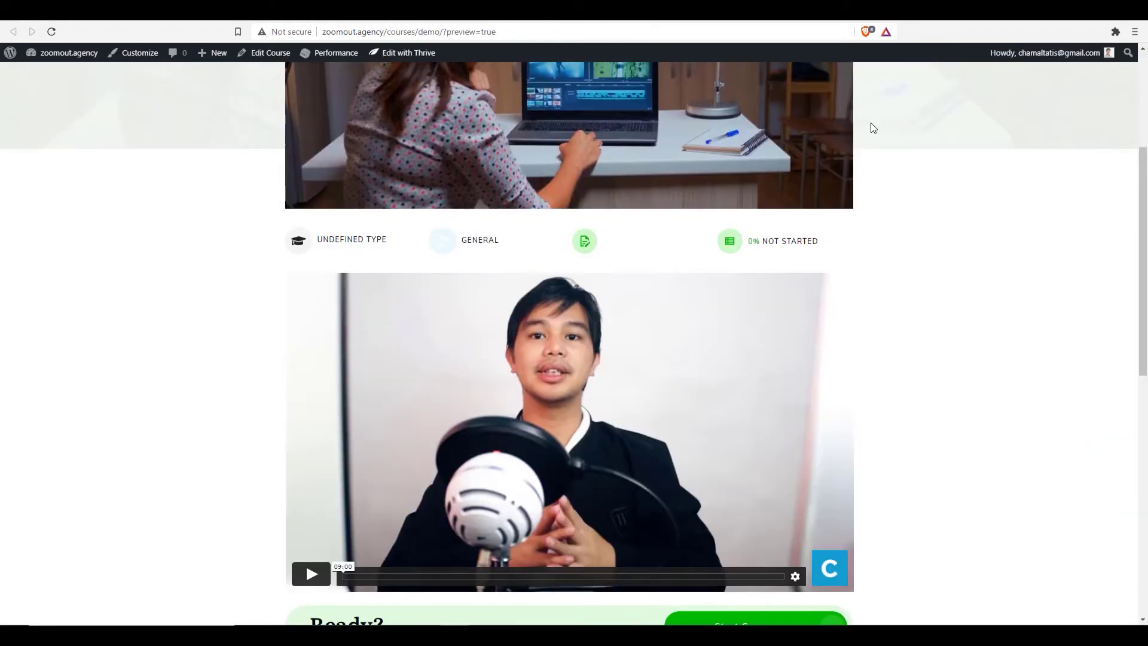
scroll(872, 128, down, 7)
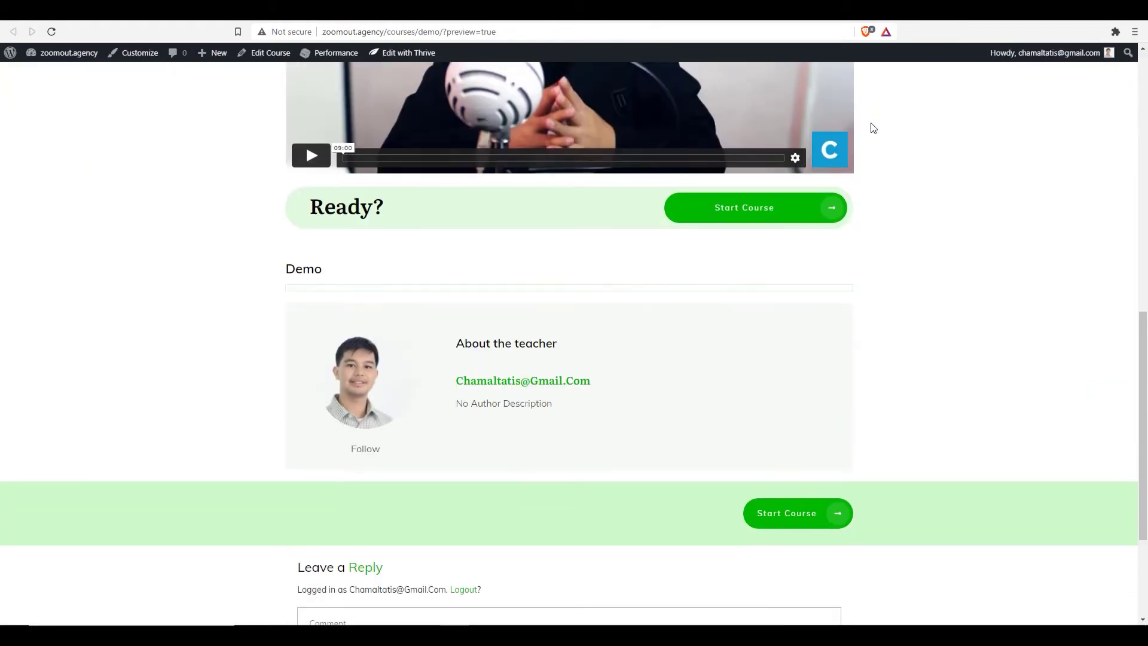
scroll(872, 127, up, 5)
scroll(872, 128, up, 5)
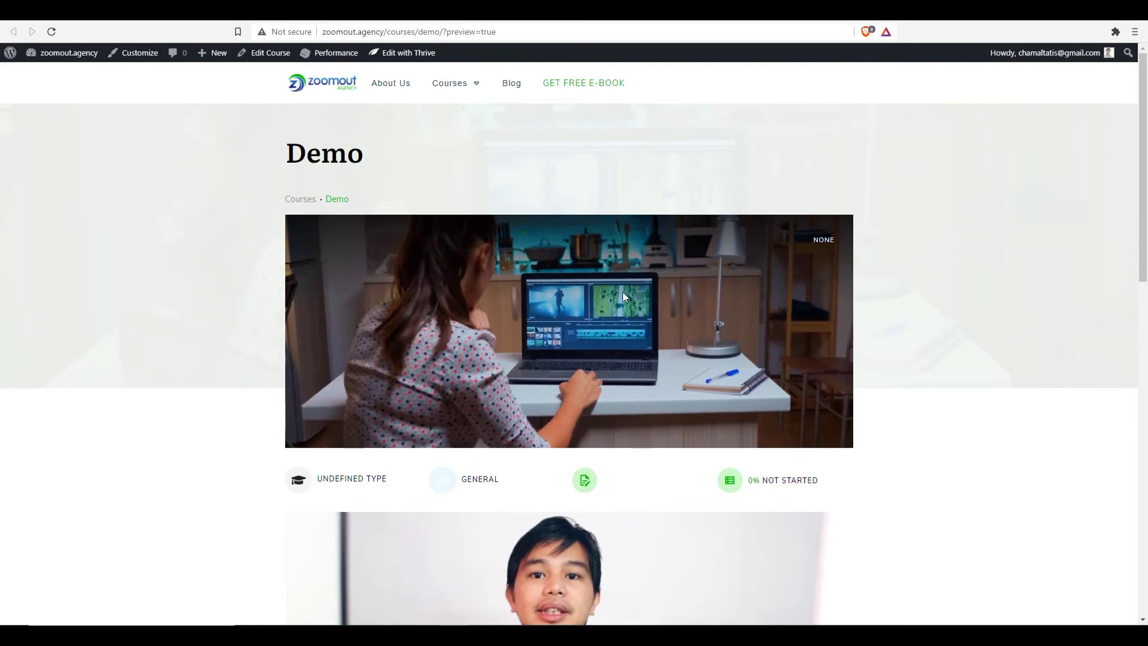
scroll(538, 250, down, 3)
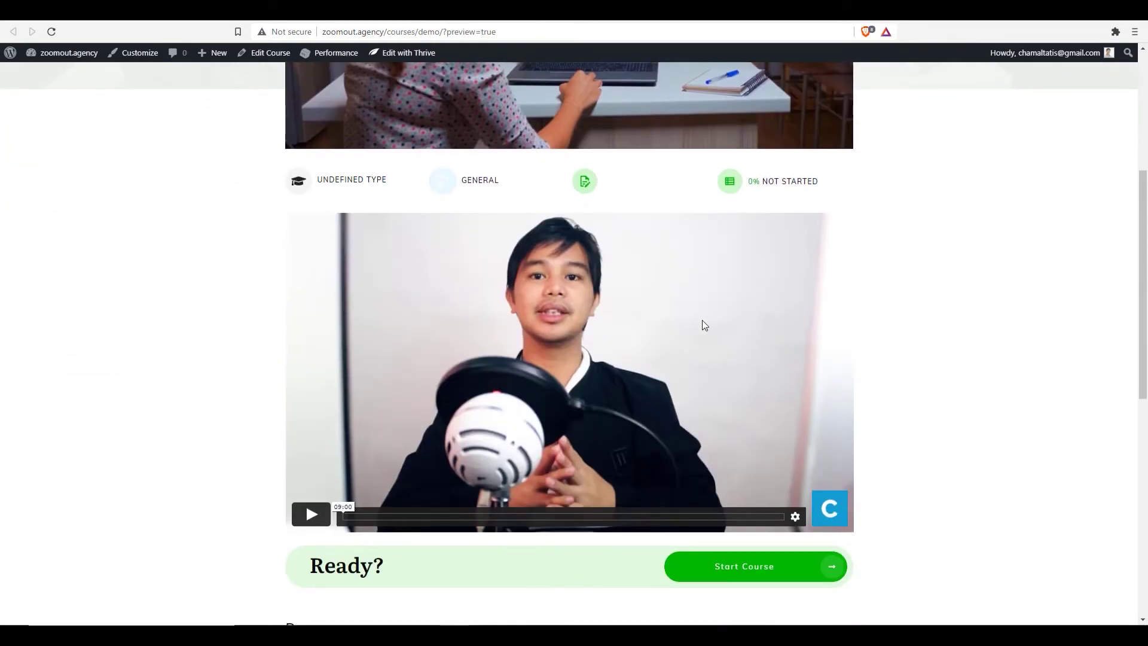
scroll(646, 323, down, 6)
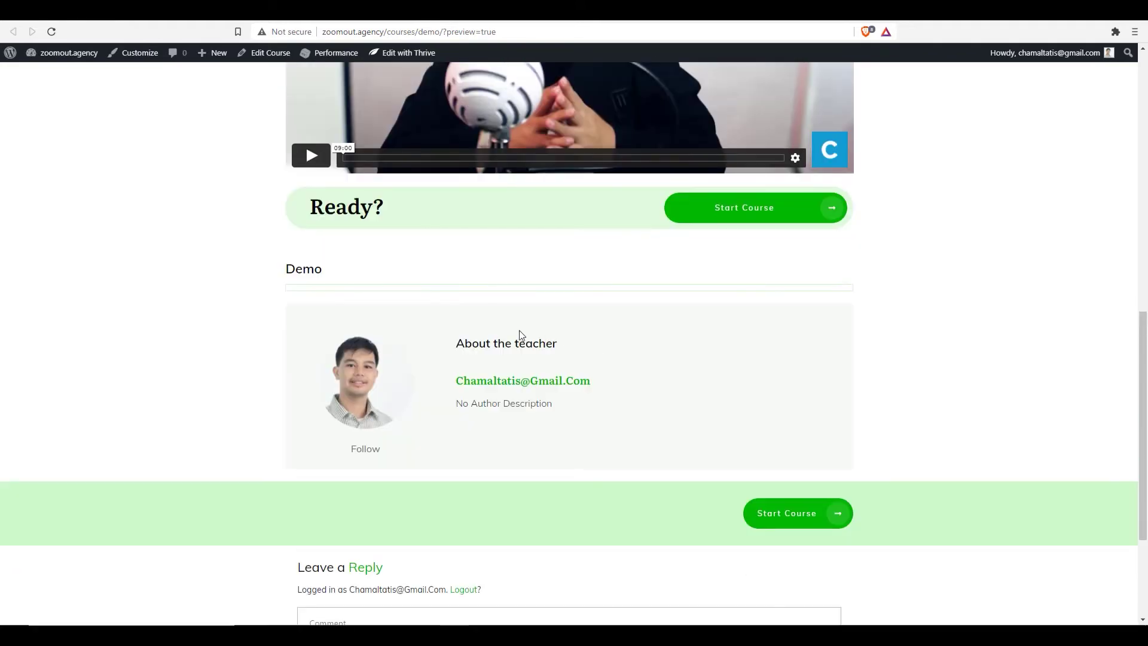
scroll(526, 331, down, 2)
scroll(518, 333, up, 1)
scroll(525, 329, up, 4)
scroll(369, 297, down, 2)
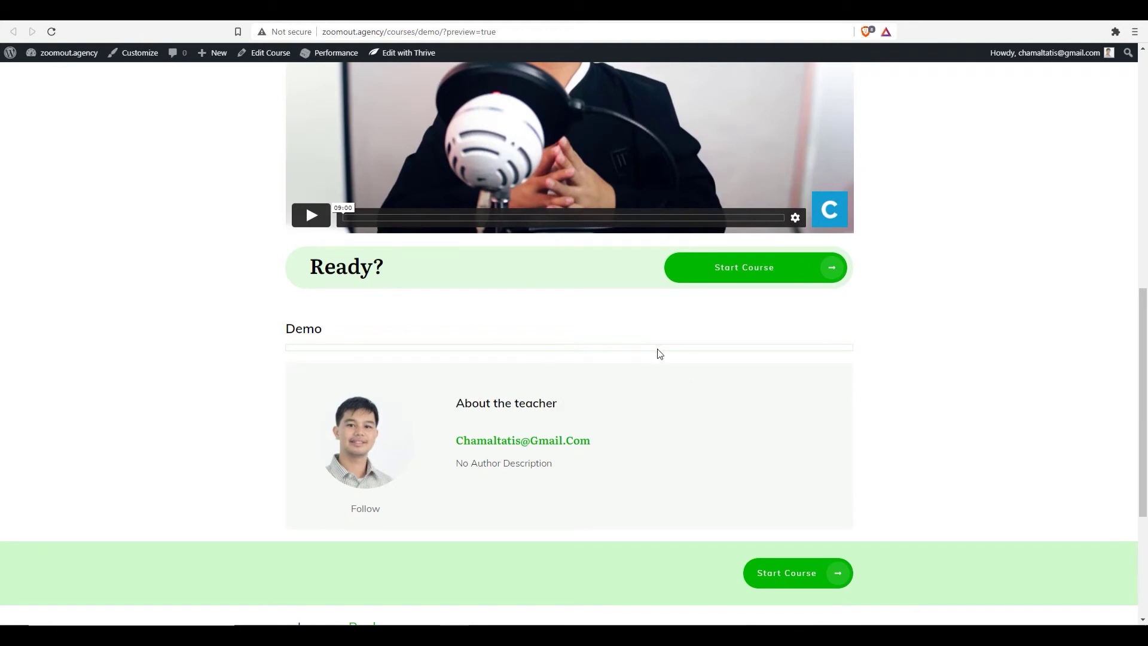
key(ctrl+w)
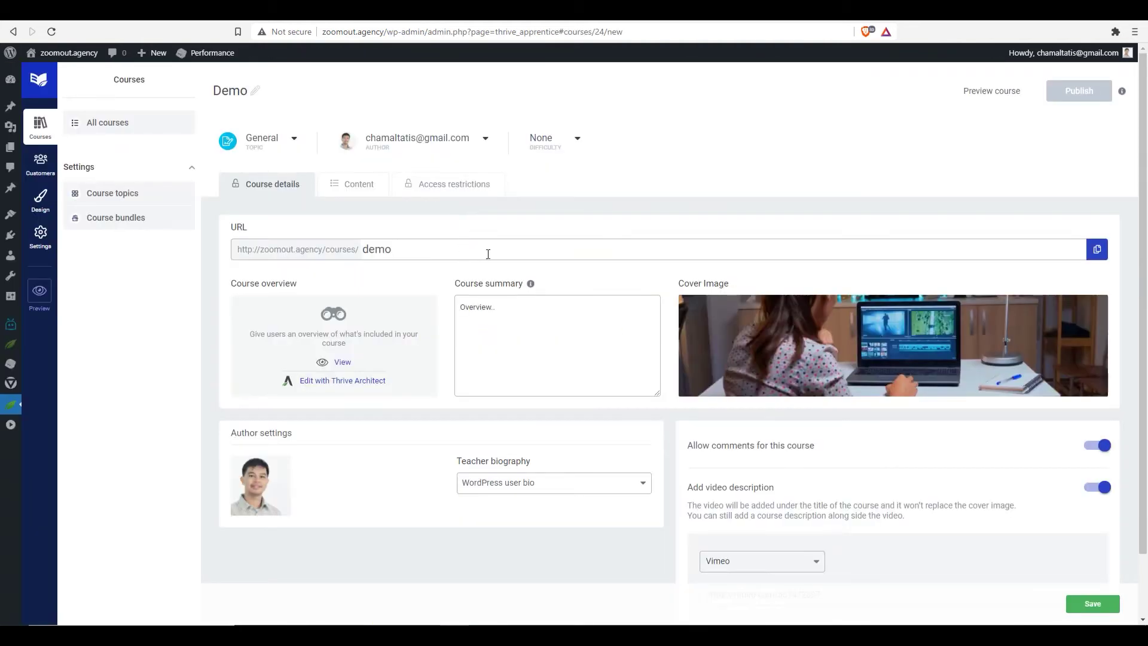
Add a module titled "Module 1" to the course content, with the summary "Summary" and user comments set to No.
click(366, 193)
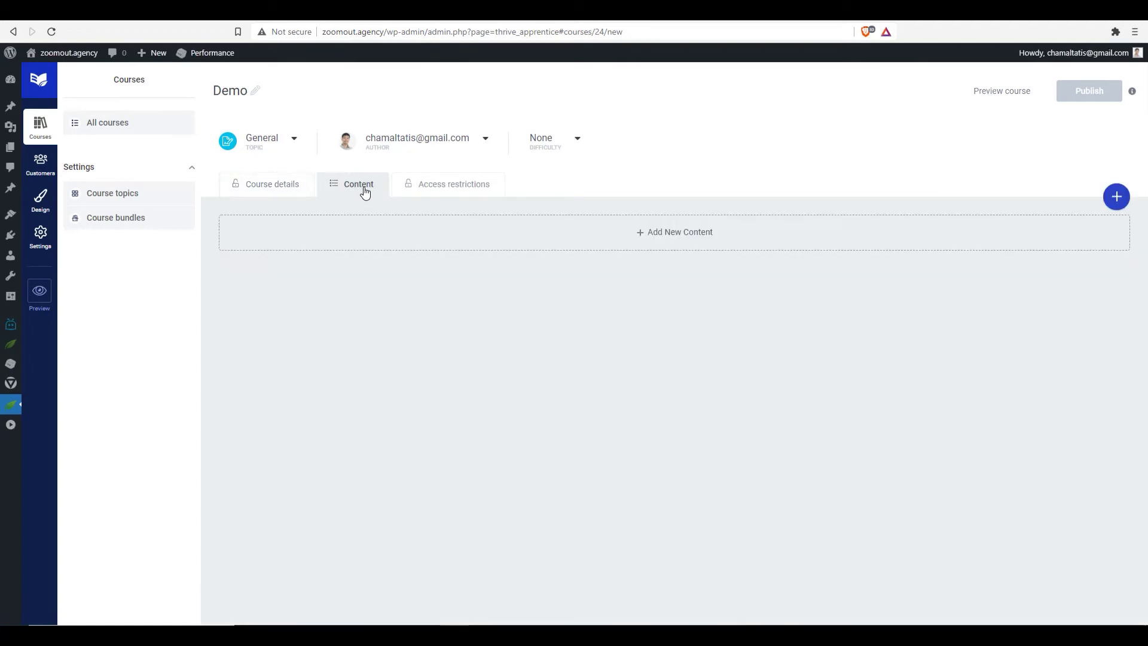
click(687, 233)
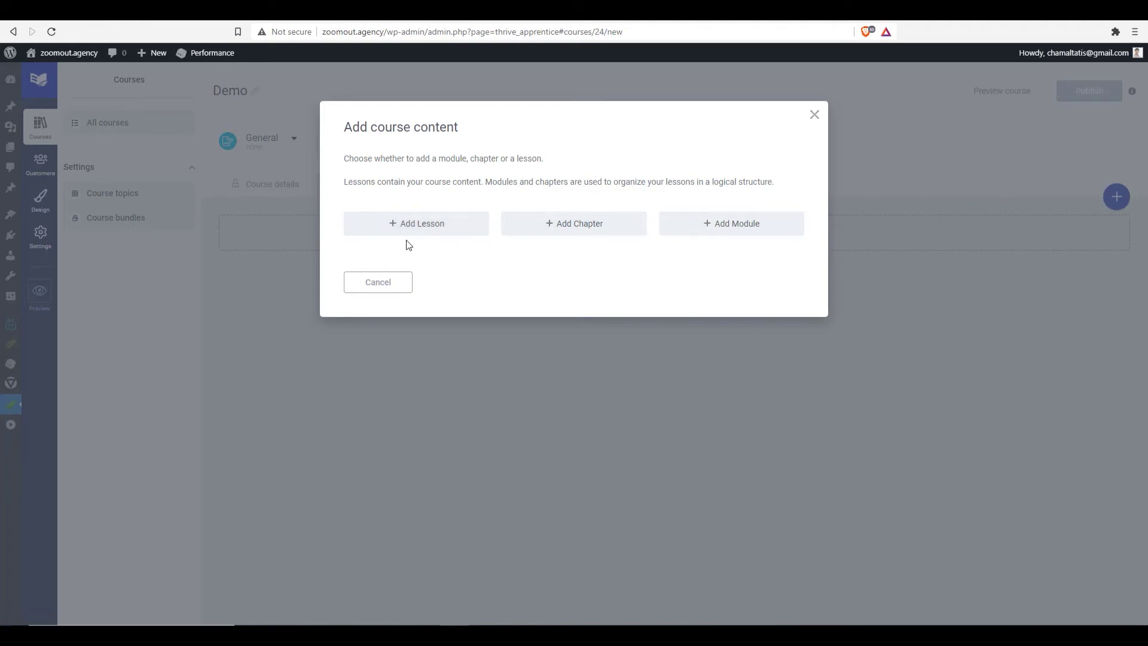
click(740, 227)
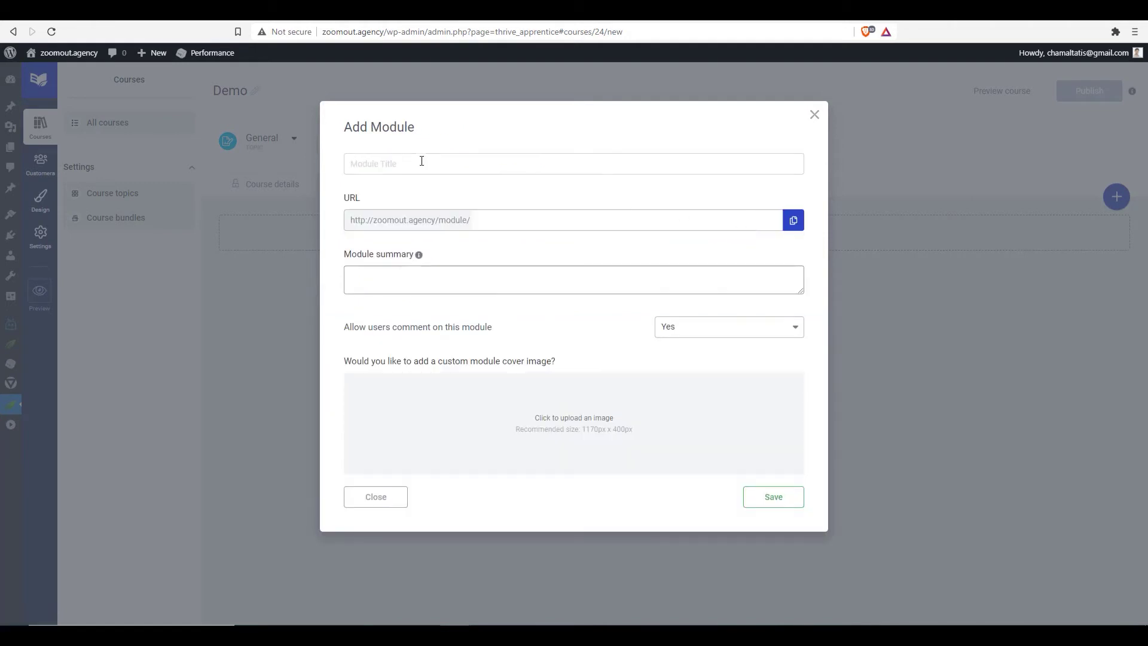
text(Module 1)
click(408, 274)
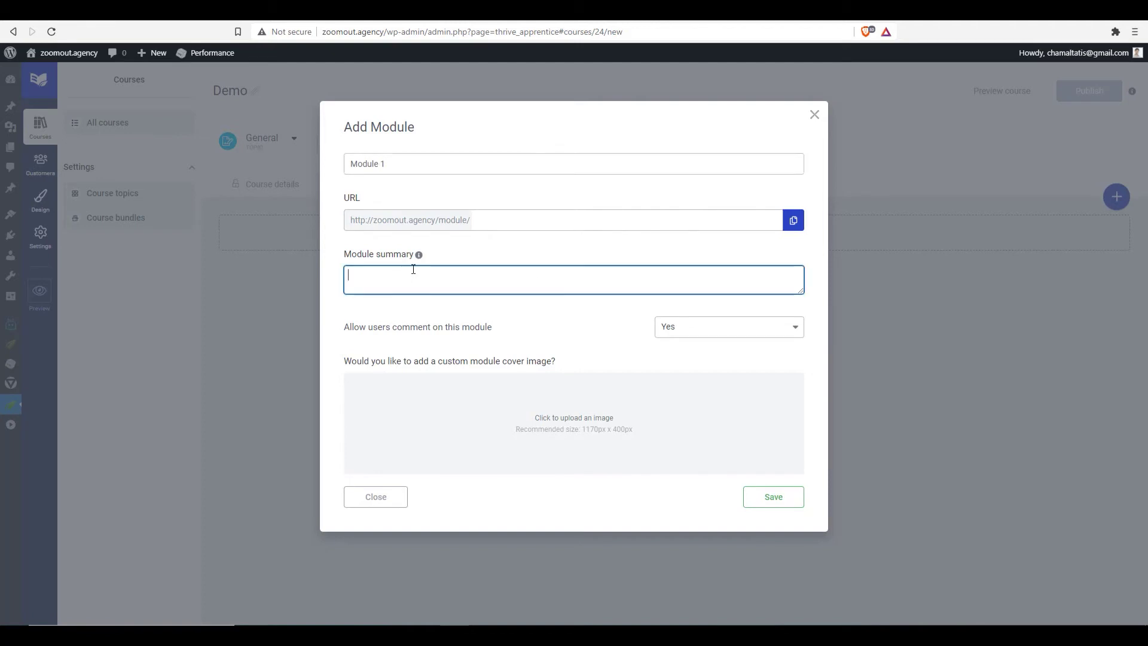
text(Summary)
click(687, 333)
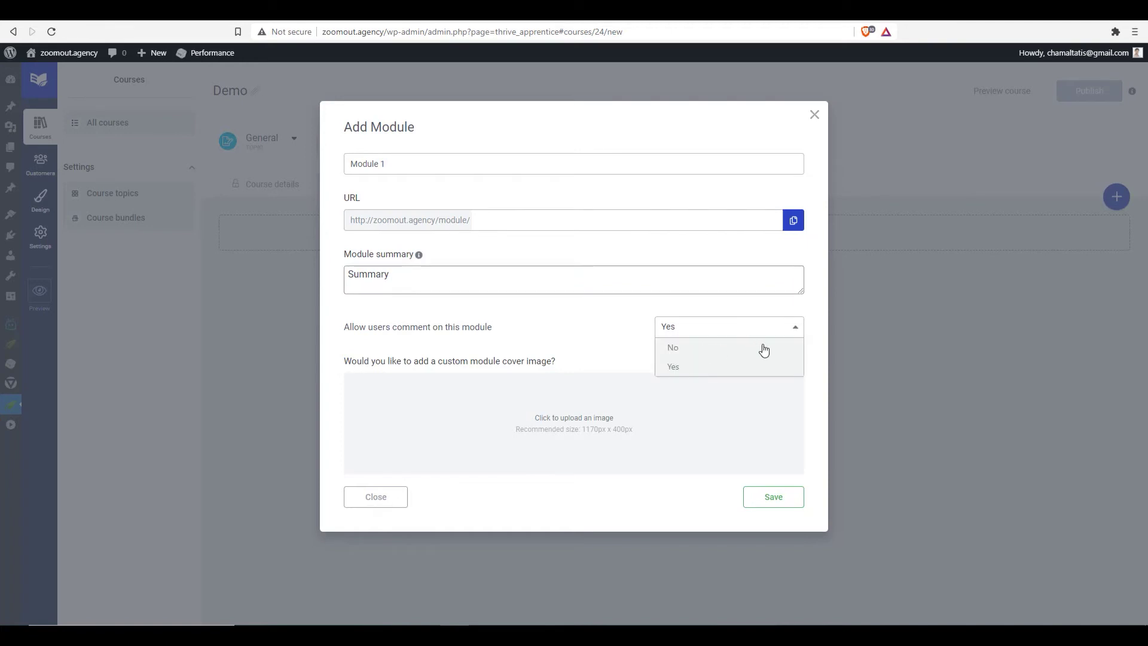
click(685, 351)
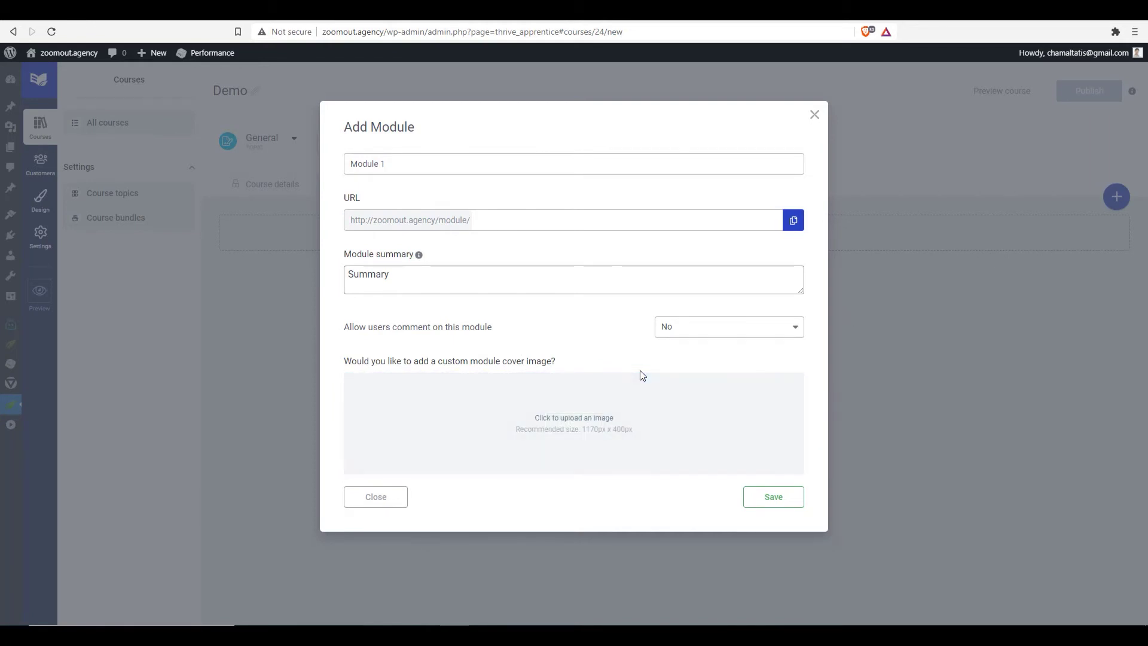
mouse_move(648, 441)
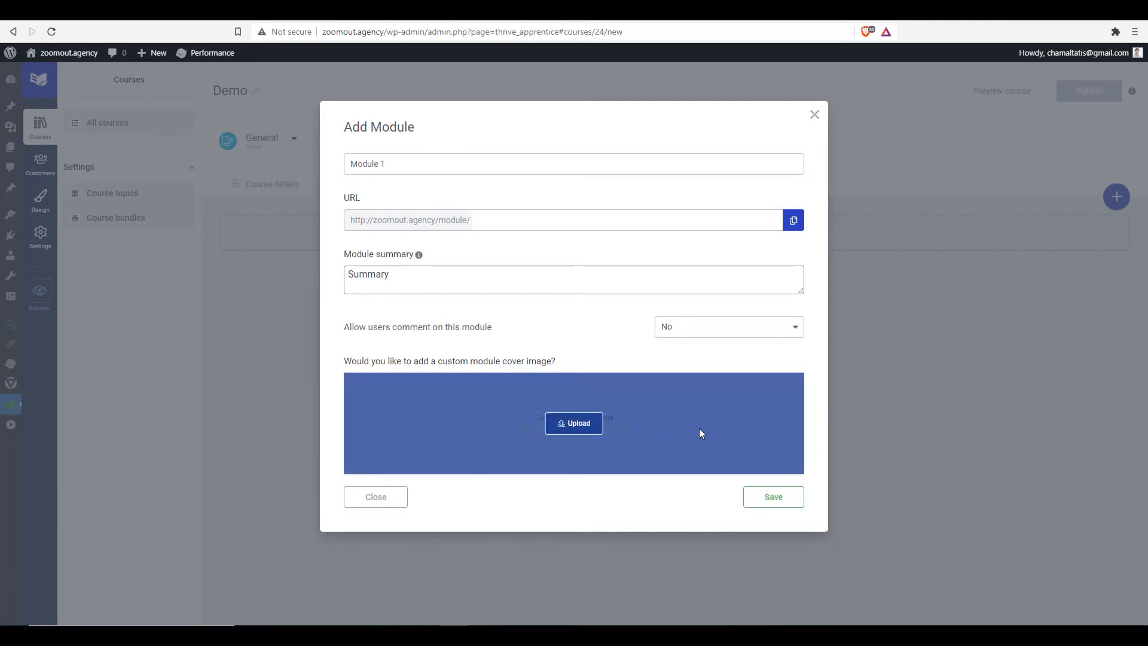
click(773, 497)
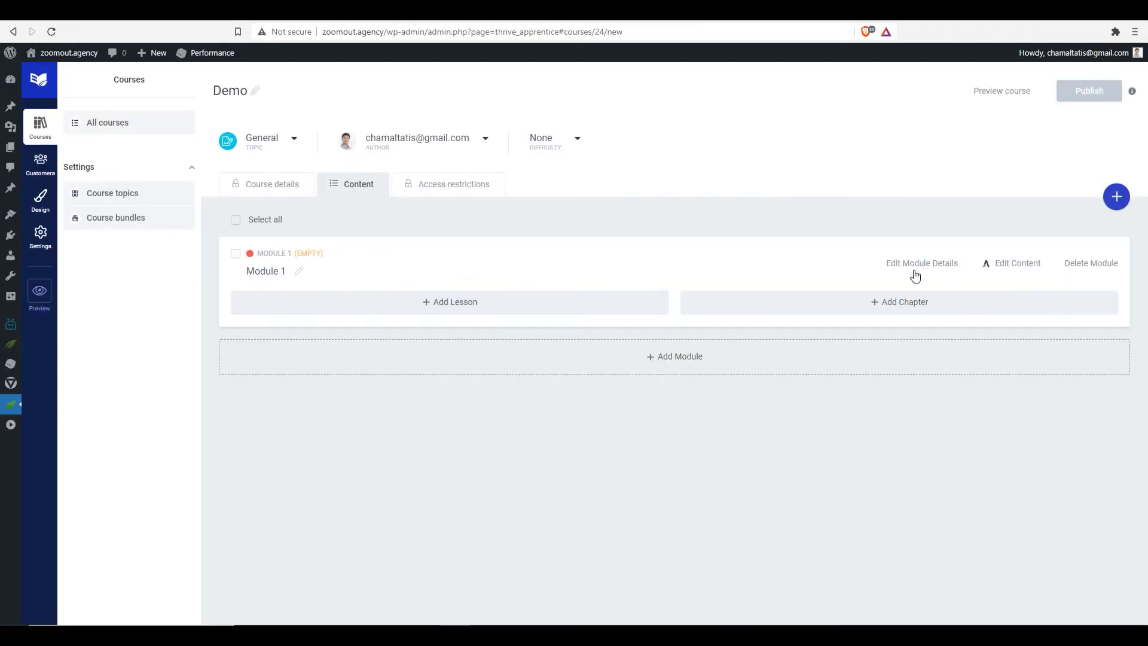
Start a new lesson in Module 1 titled "Lesson 1", as a video lesson with user comments set to Yes.
click(494, 308)
text(Lesson)
text(n 1)
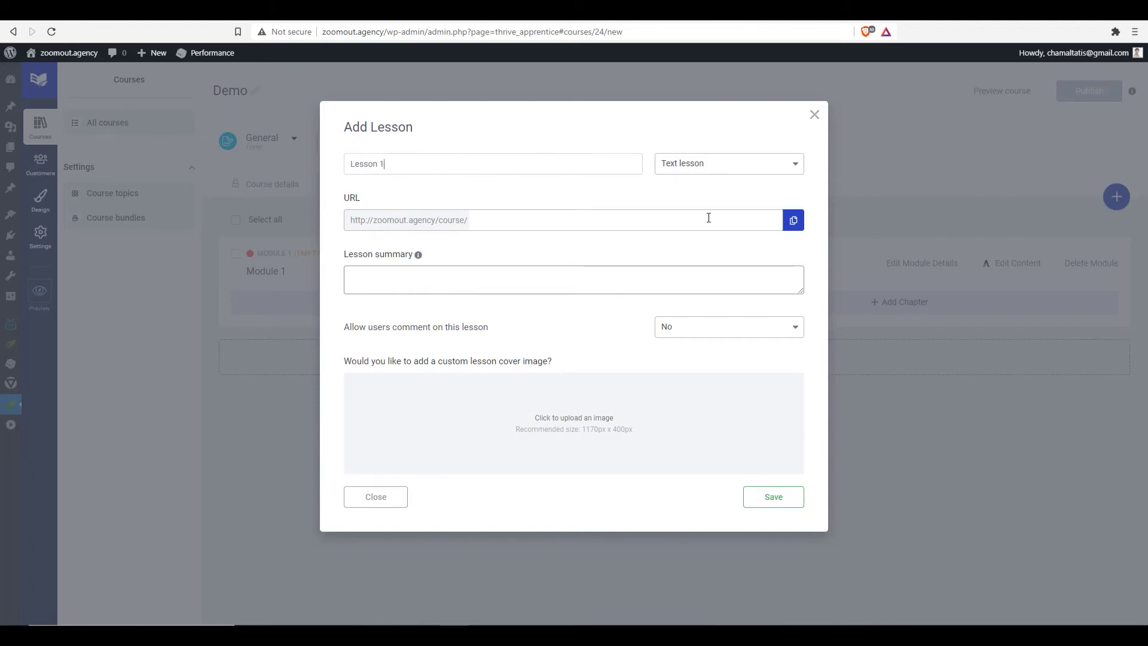
click(759, 171)
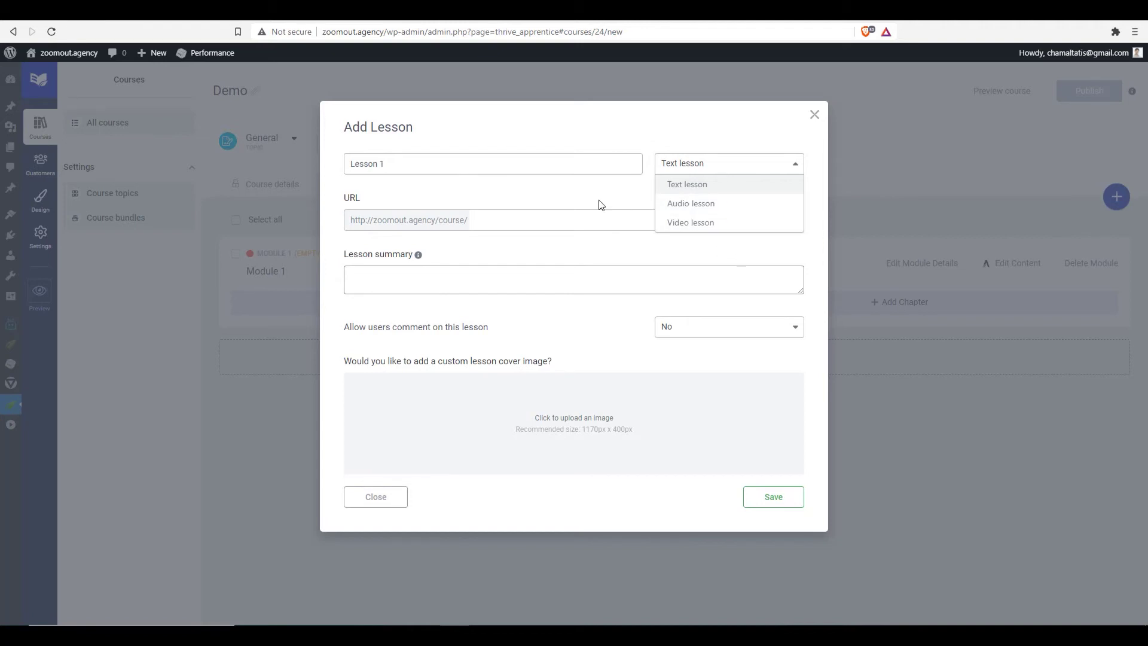
click(715, 226)
click(439, 285)
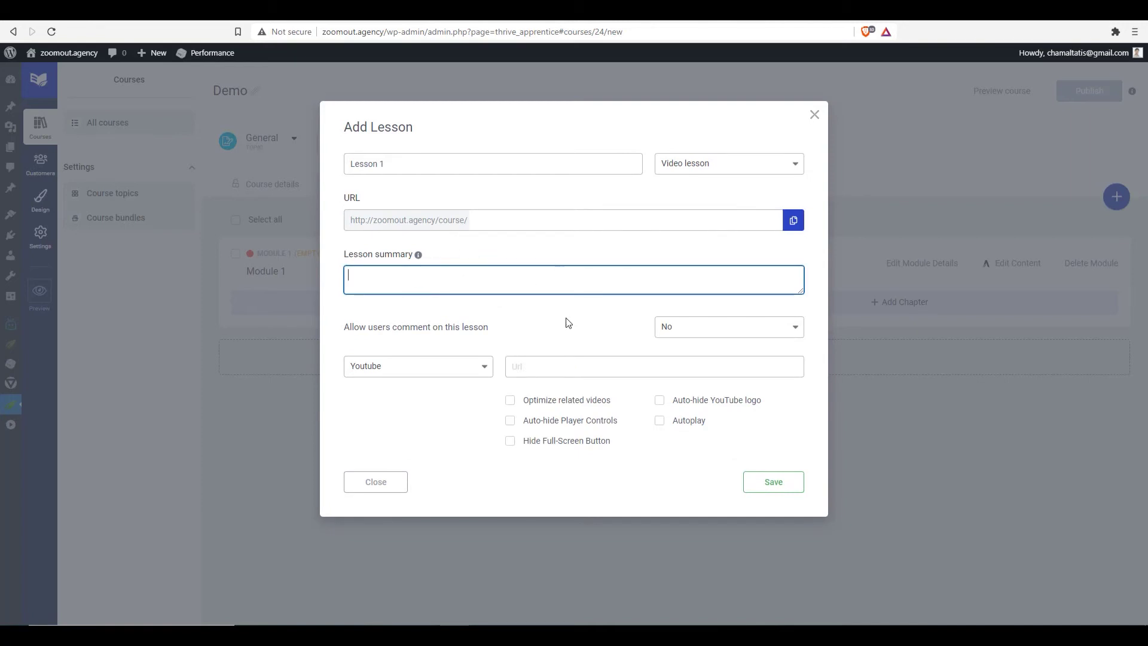
click(704, 329)
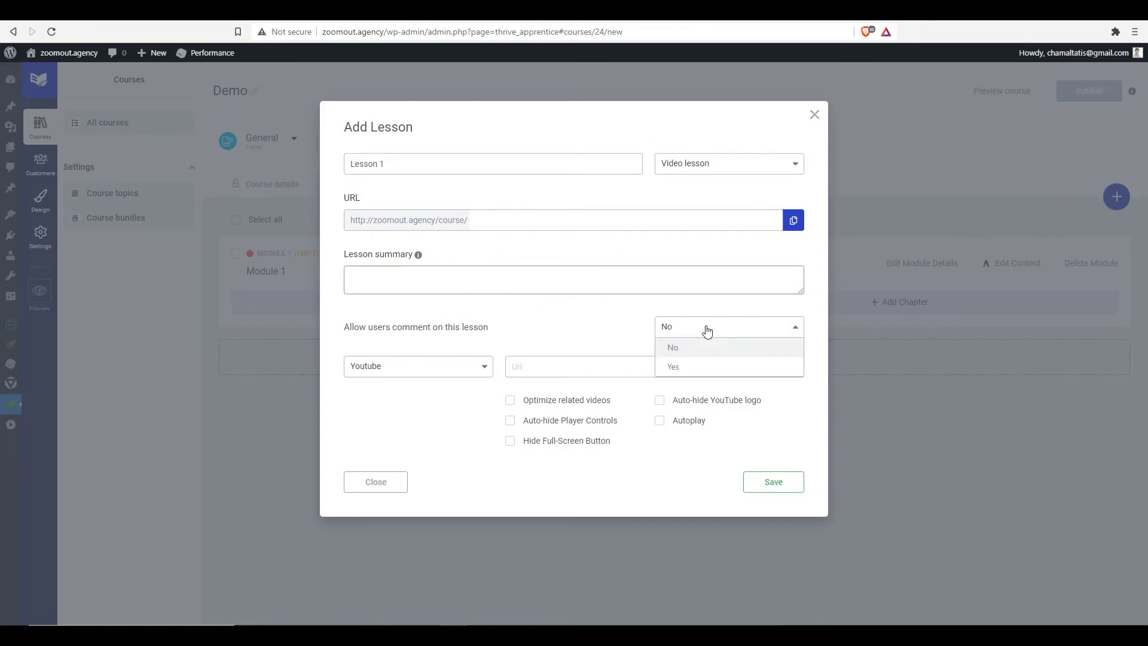
click(682, 347)
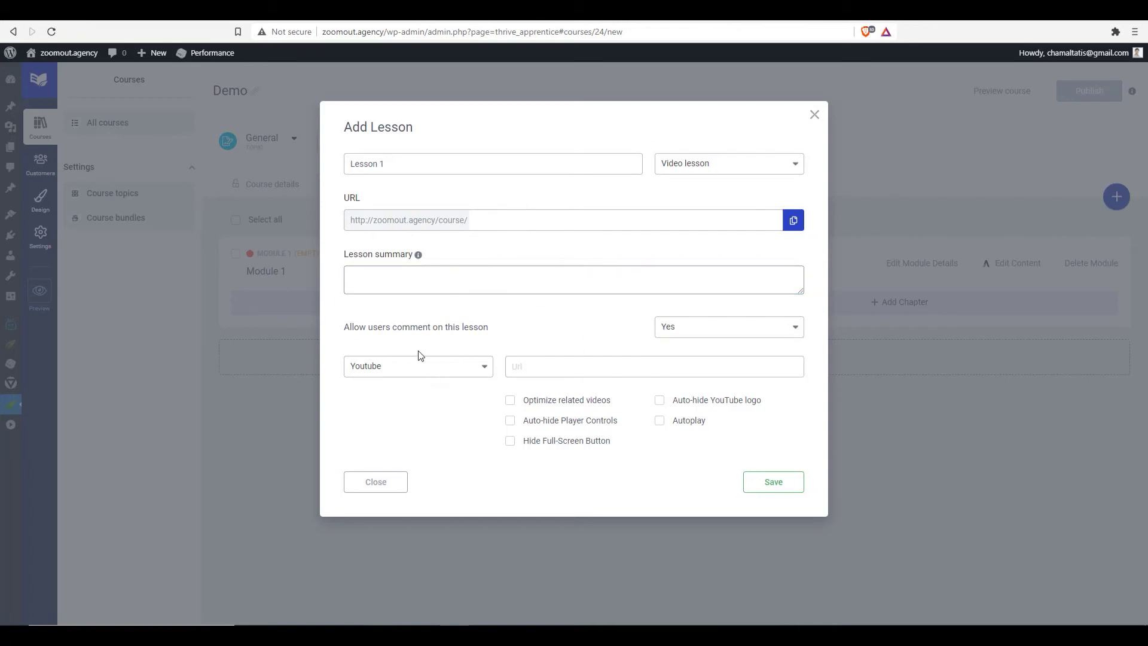
Set Lesson 1's video source to Vimeo, using the link copied from Vimeo's "Online Course Video Editing2" video, and save the lesson.
click(480, 372)
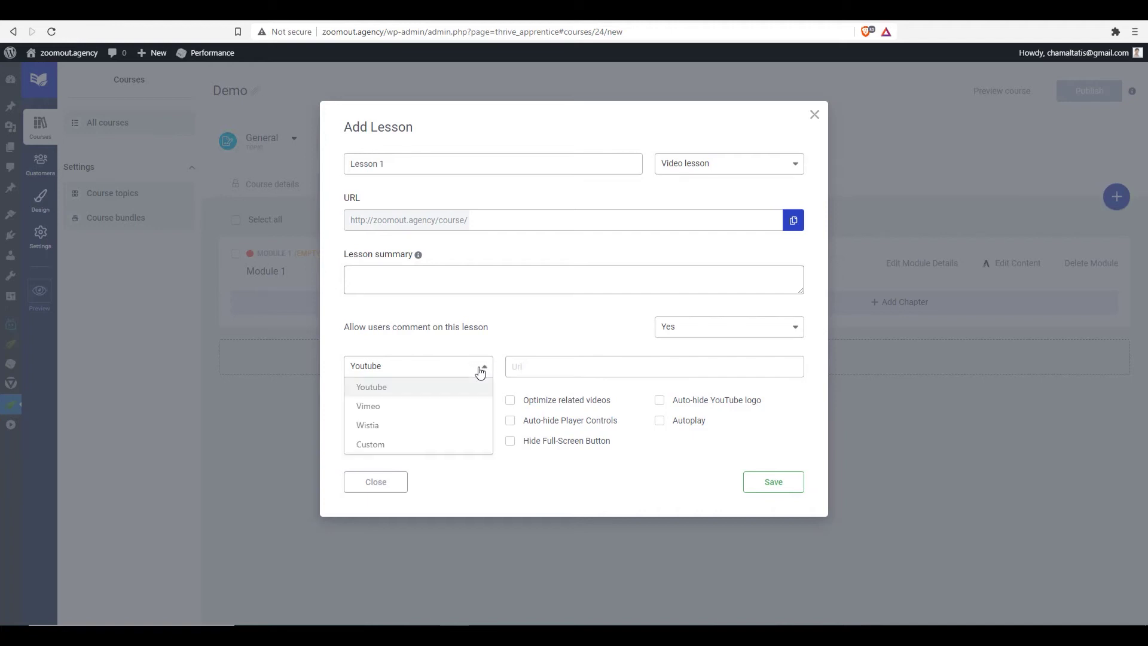
click(402, 411)
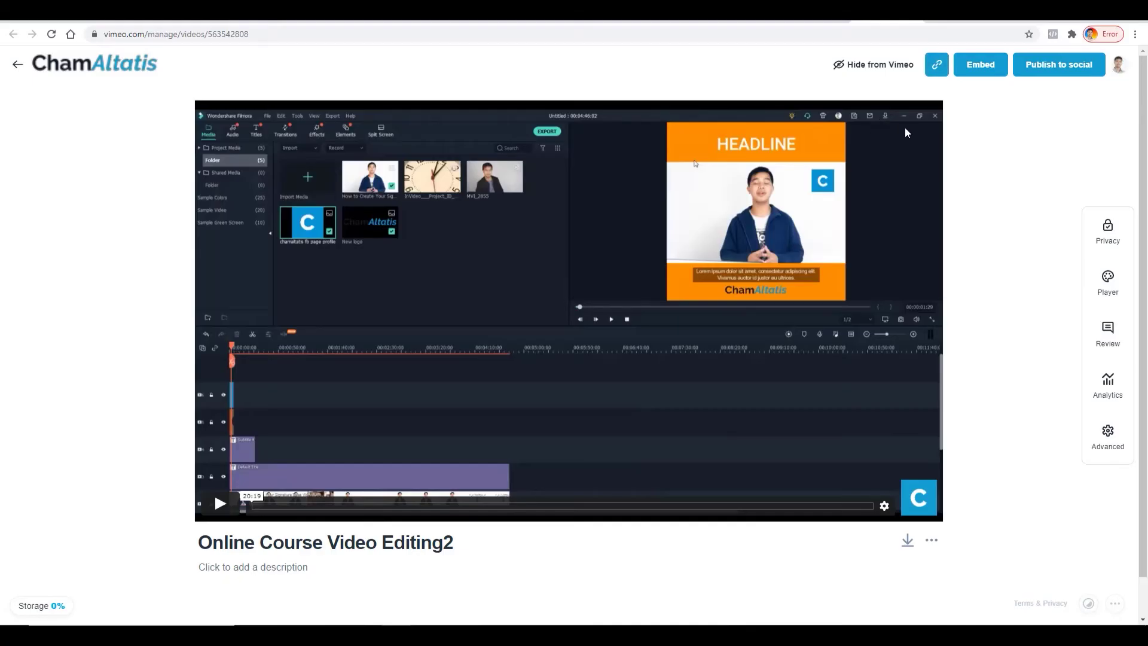
click(936, 65)
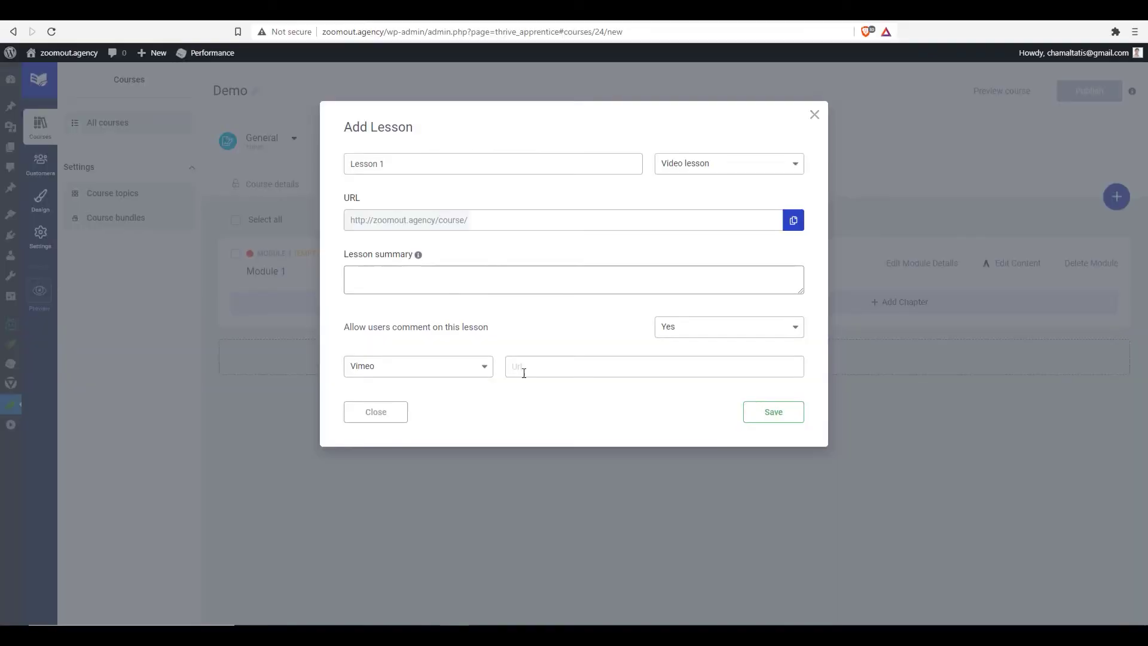
click(543, 369)
key(ctrl+v)
click(781, 422)
Open Lesson 1's content editor and examine the page layout, resources area and available elements.
click(1017, 323)
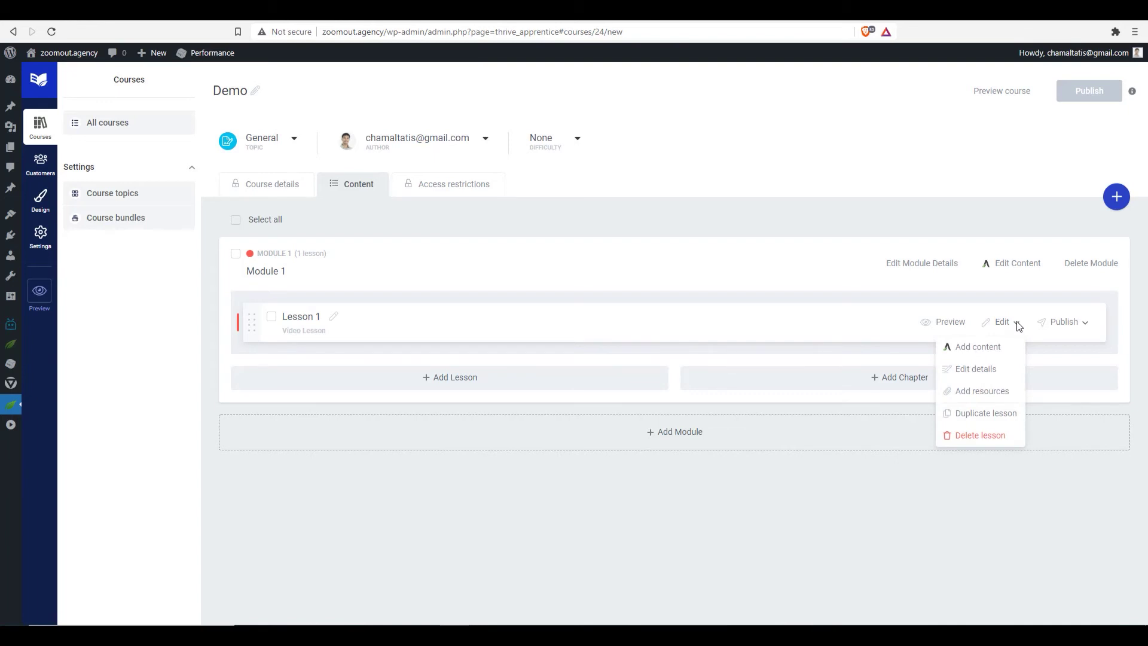
click(978, 350)
scroll(1025, 351, down, 4)
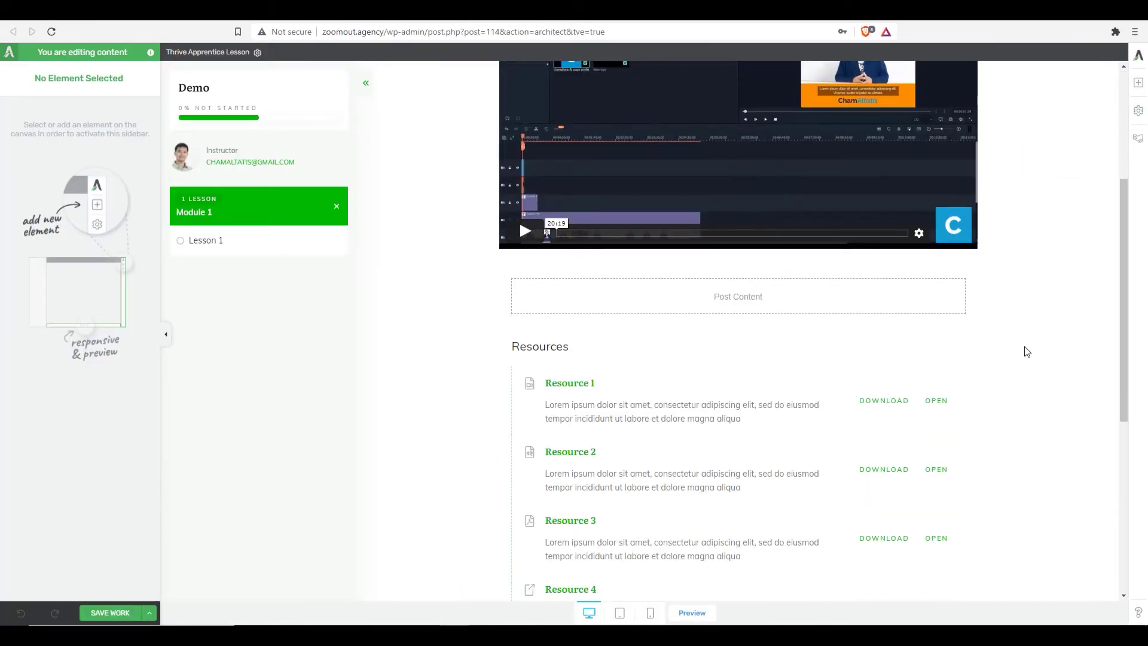
click(1138, 82)
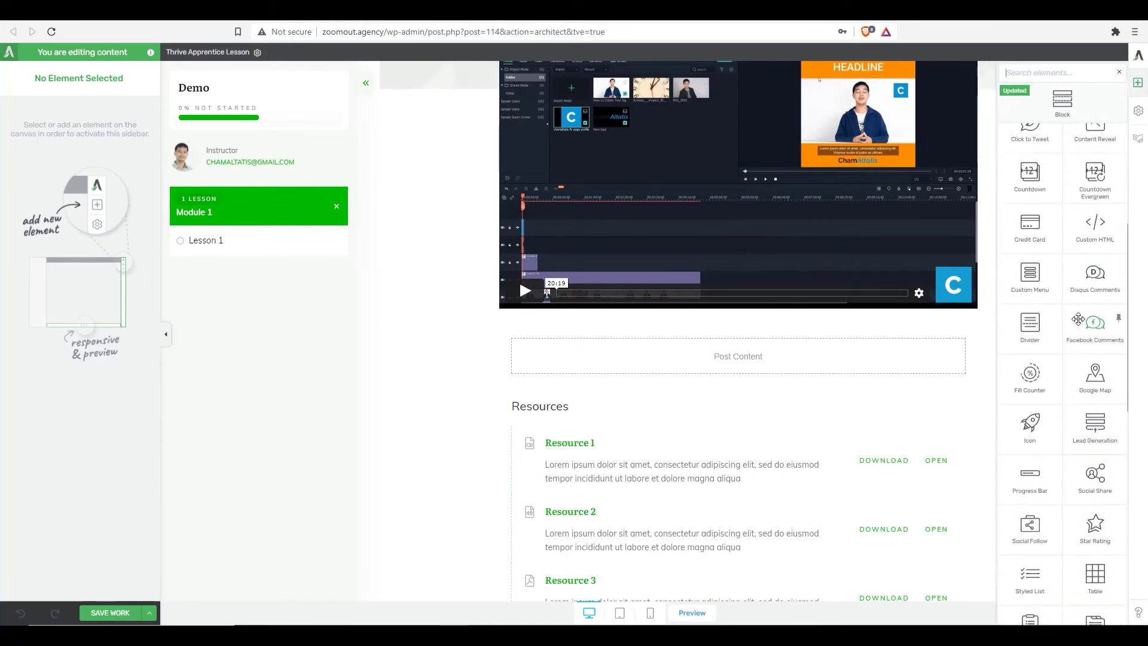
scroll(679, 366, down, 2)
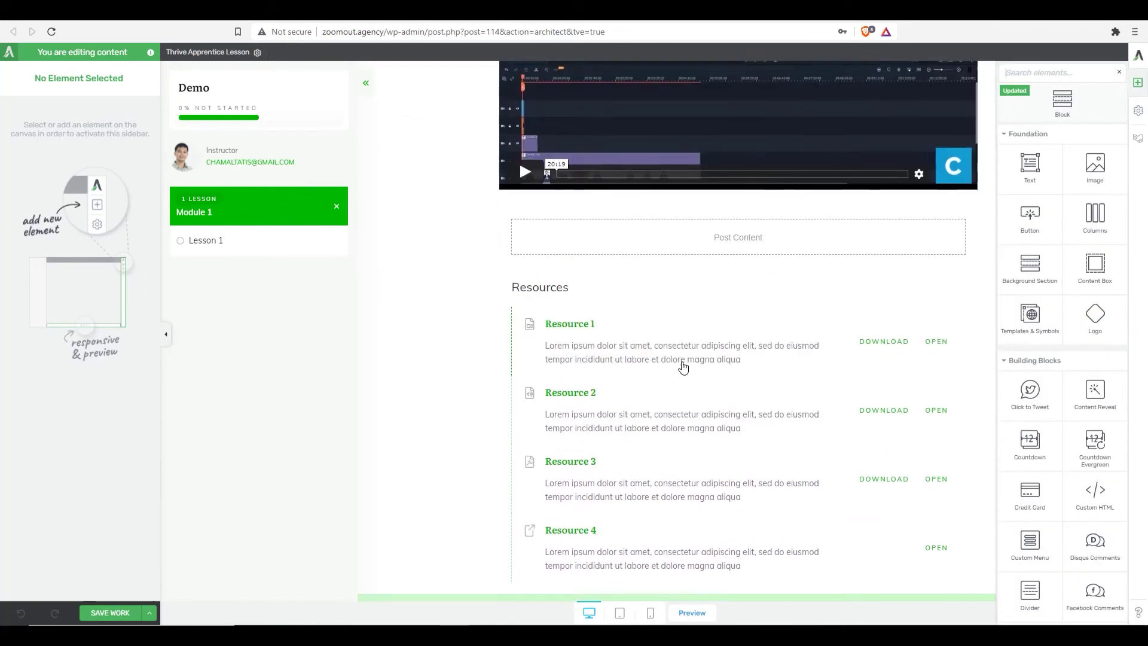
Try a Button element in the post content area below the video, delete it, and leave the lesson editor.
scroll(679, 367, up, 3)
drag(1029, 214, 787, 406)
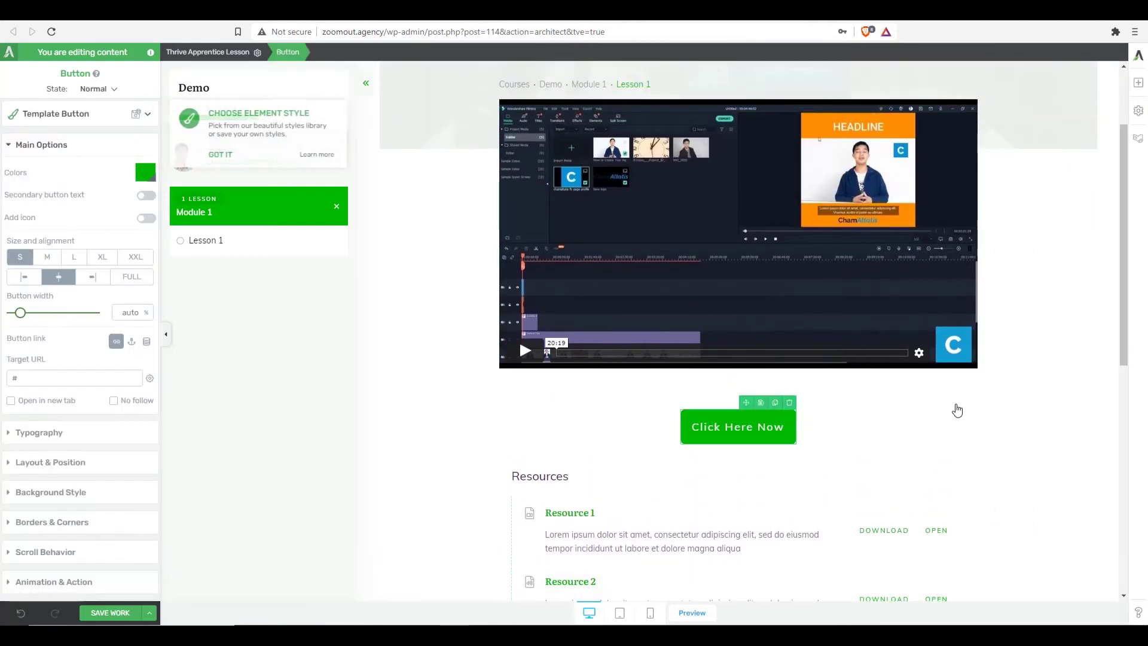
click(790, 403)
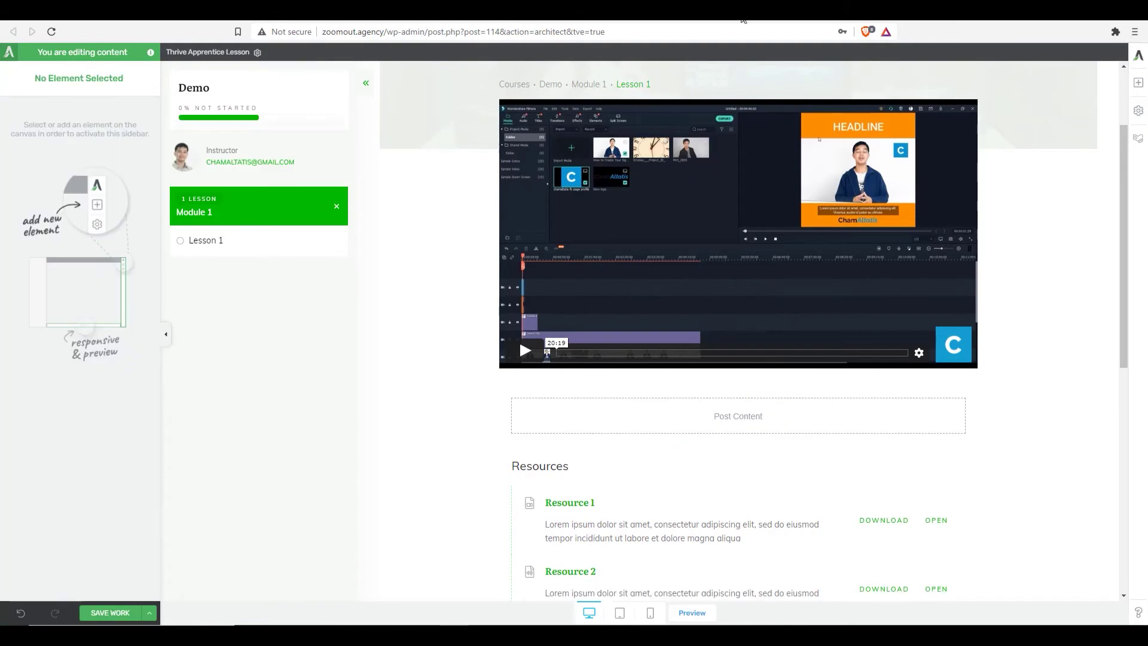
click(573, 22)
click(633, 97)
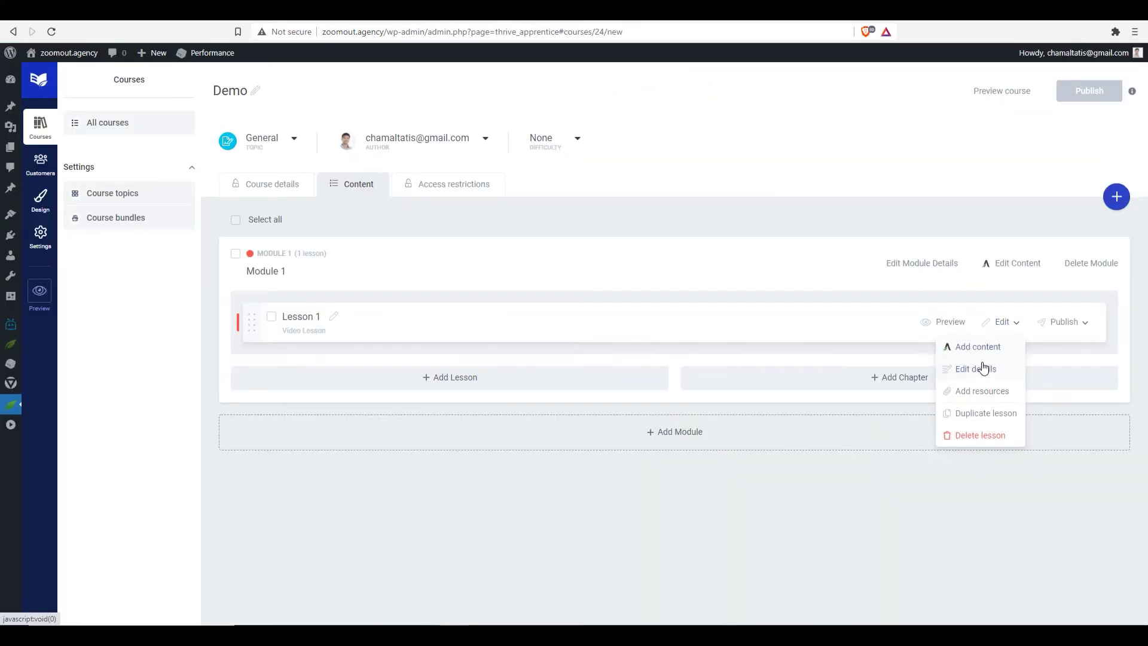
Start a link resource for Lesson 1 named "PDF File" and close the lesson resources without saving.
click(976, 396)
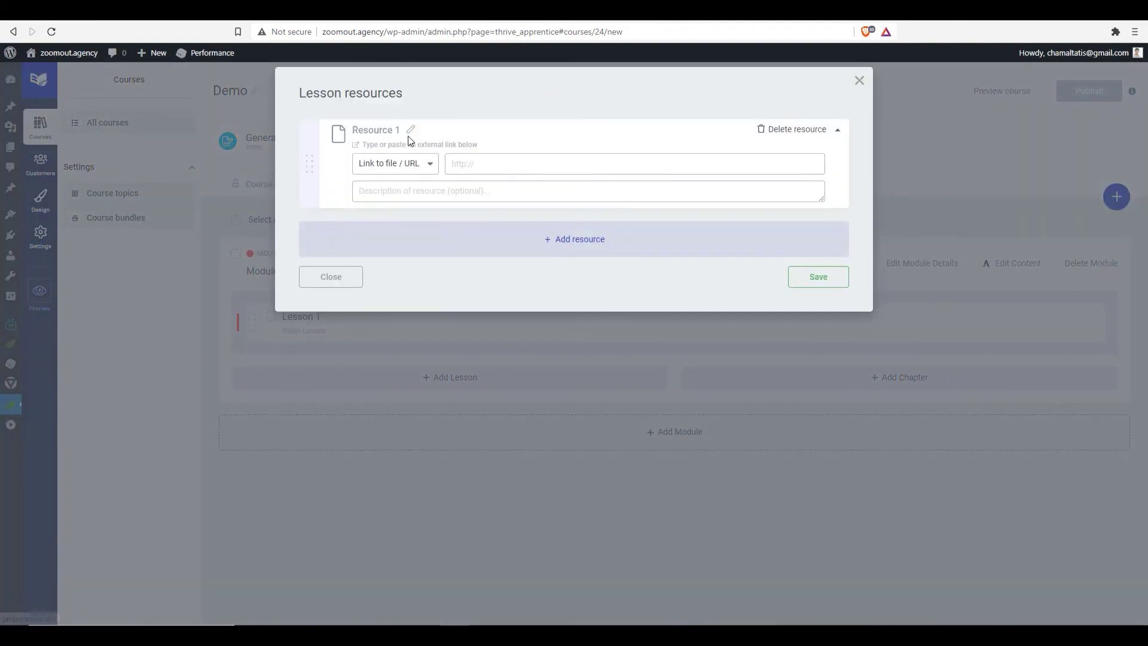
click(411, 131)
click(417, 130)
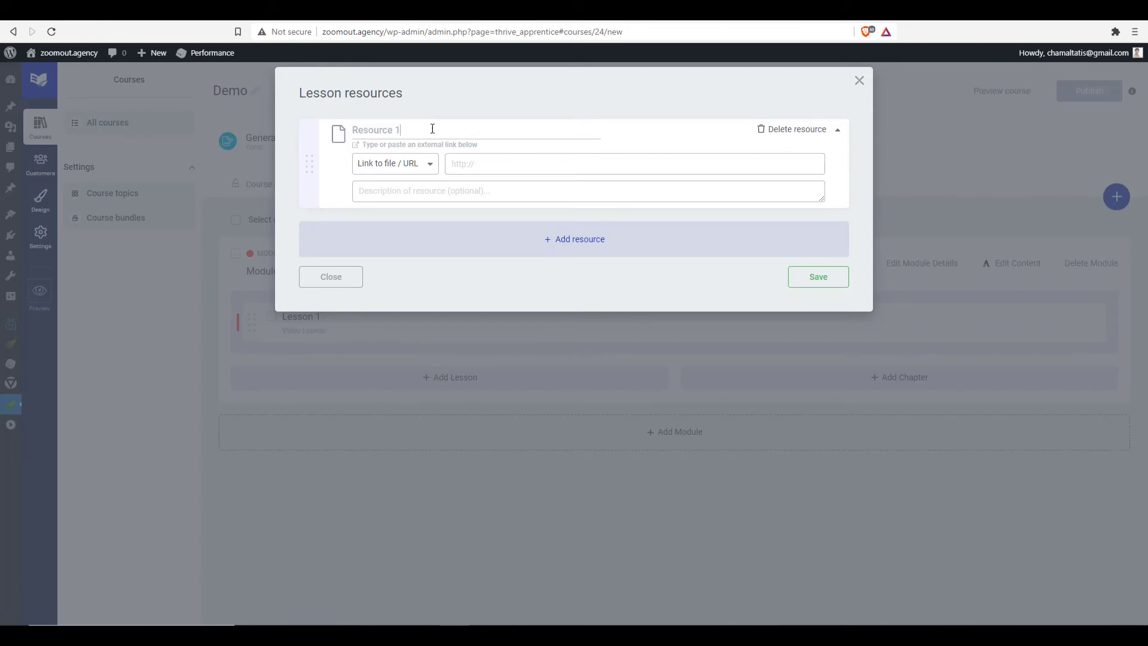
drag(431, 128, 353, 123)
text(PDF File)
click(482, 163)
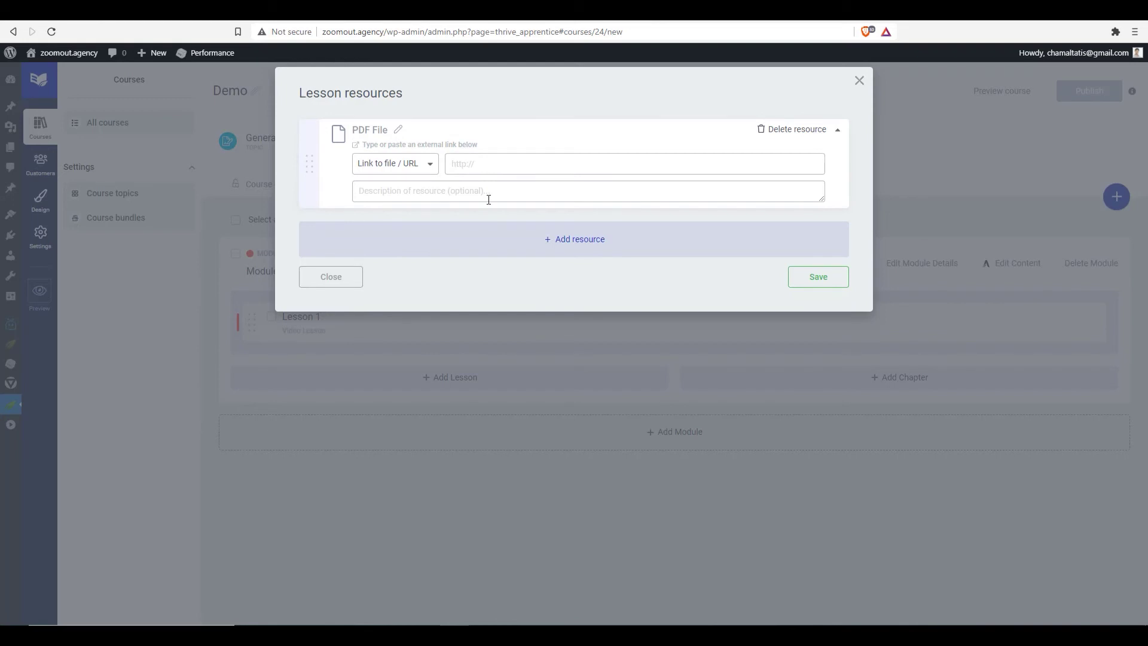
click(345, 283)
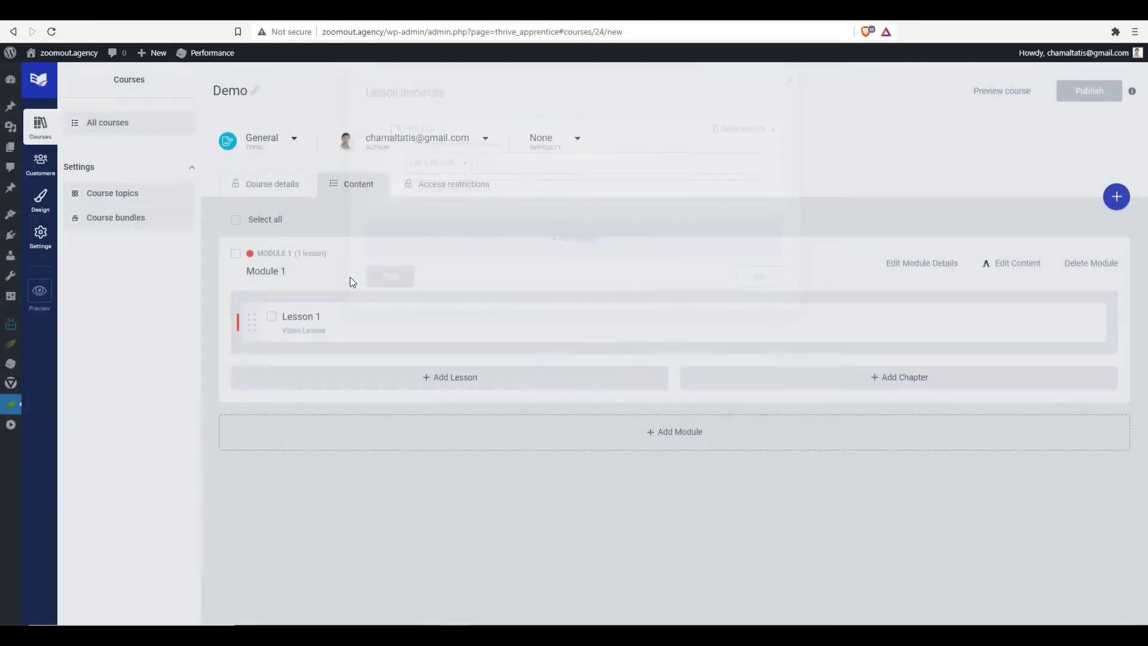
Review Lesson 1's editing options and publishing schedule settings, closing the schedule without saving a date.
mouse_move(701, 341)
click(1008, 325)
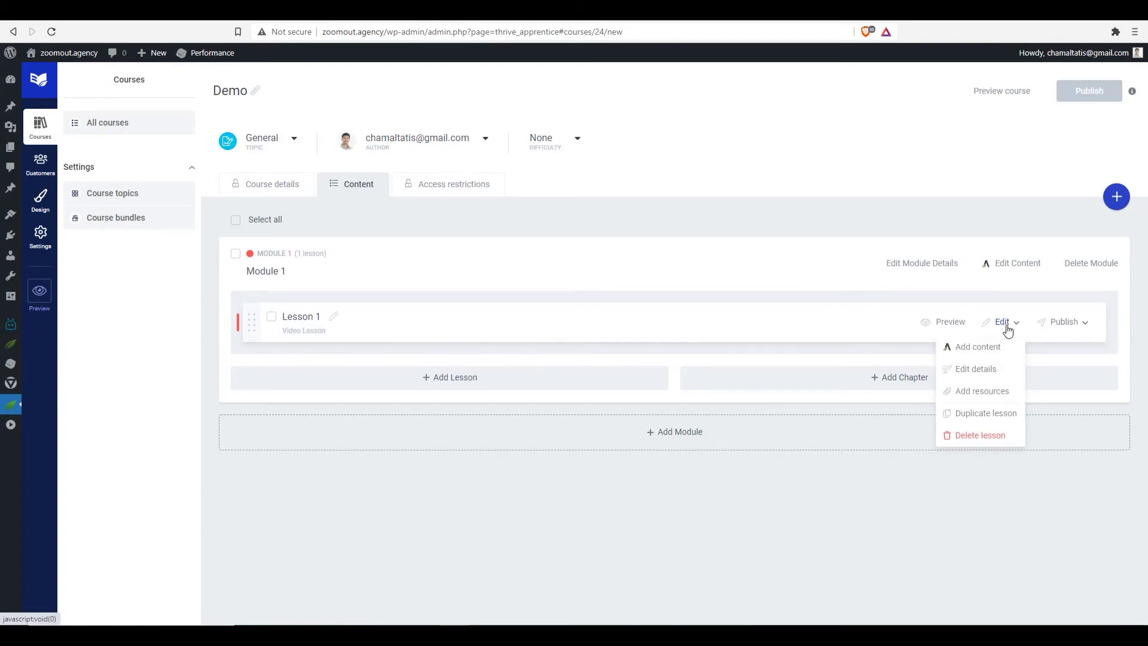
click(1075, 325)
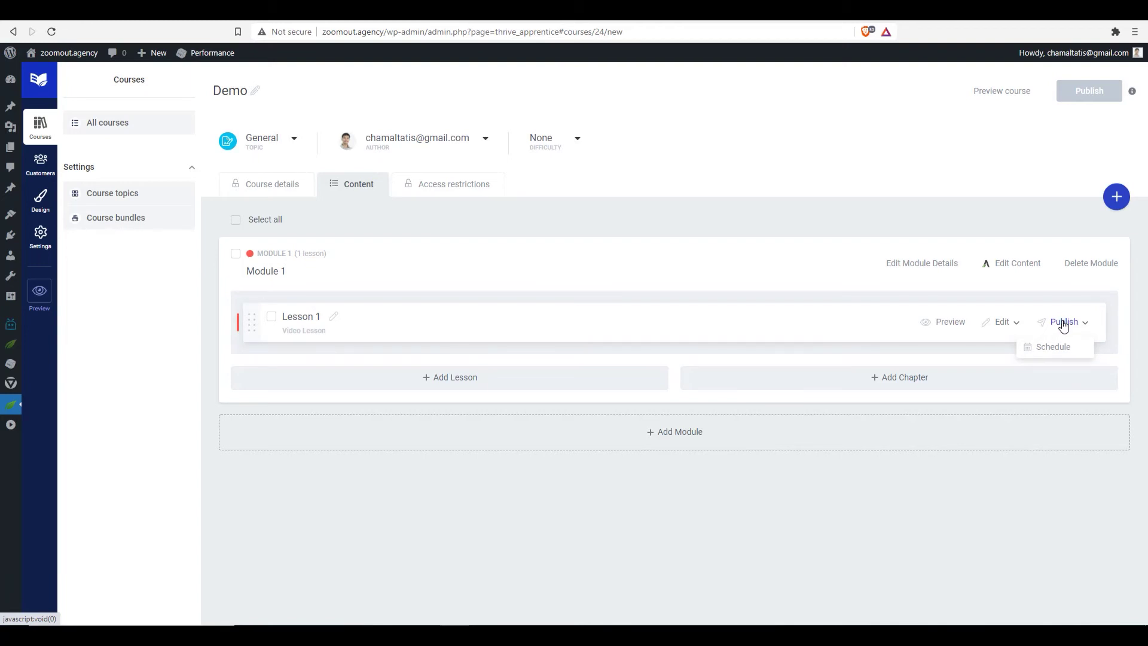
click(1050, 350)
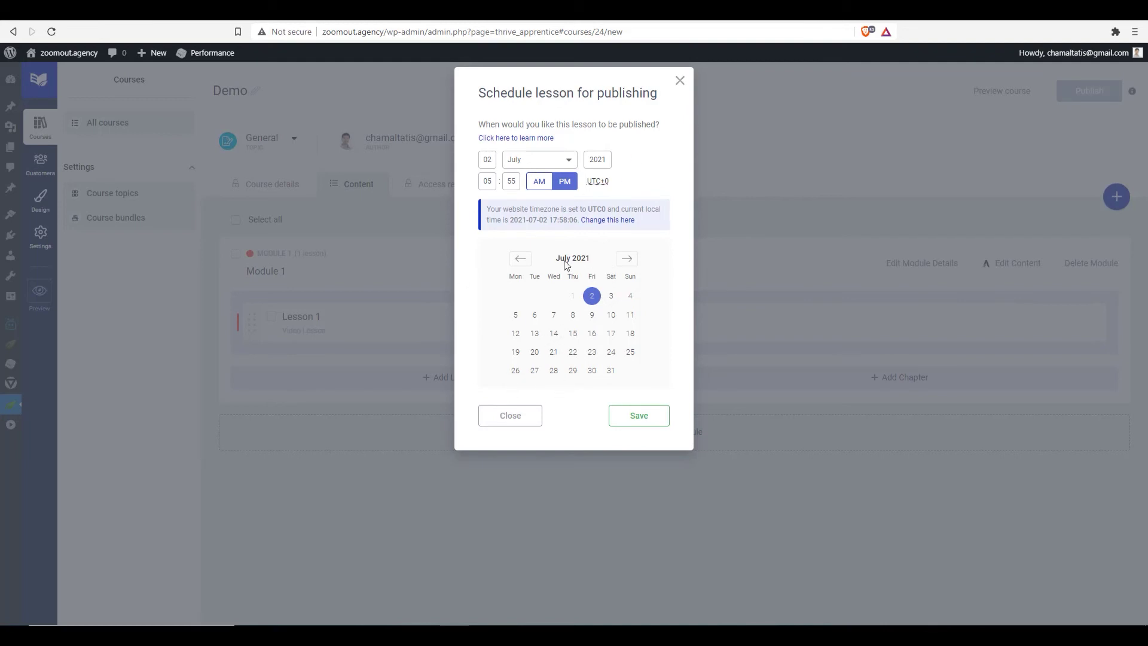
click(512, 416)
Publish Lesson 1 immediately, preview its page in a new tab, and return to the Demo course content.
mouse_move(1069, 325)
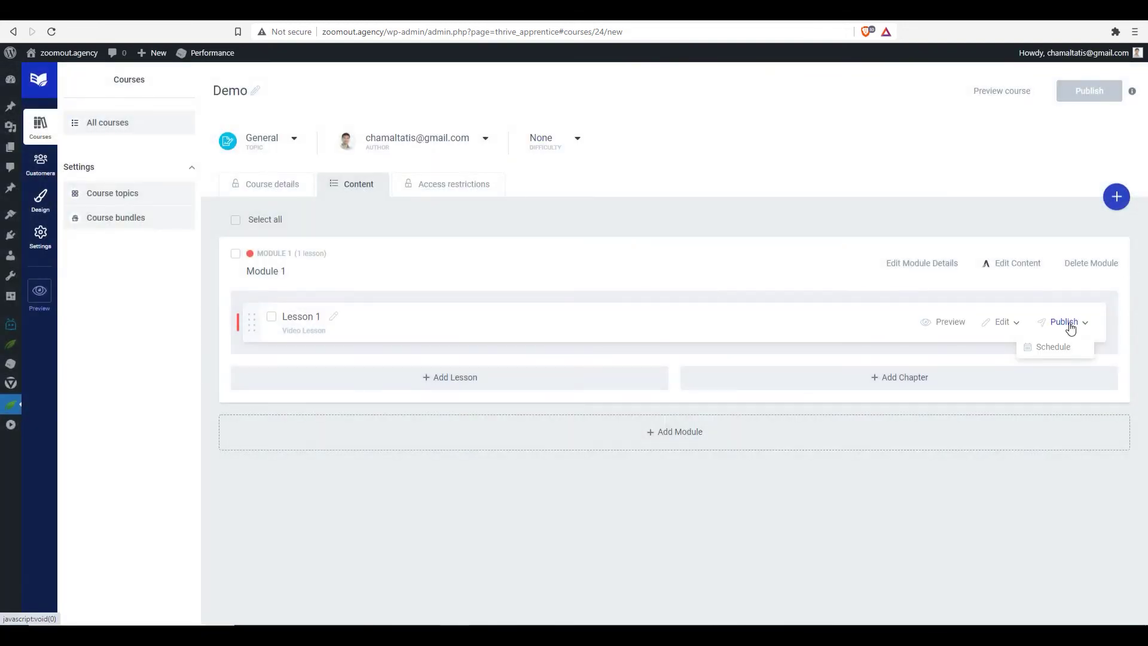
click(1068, 322)
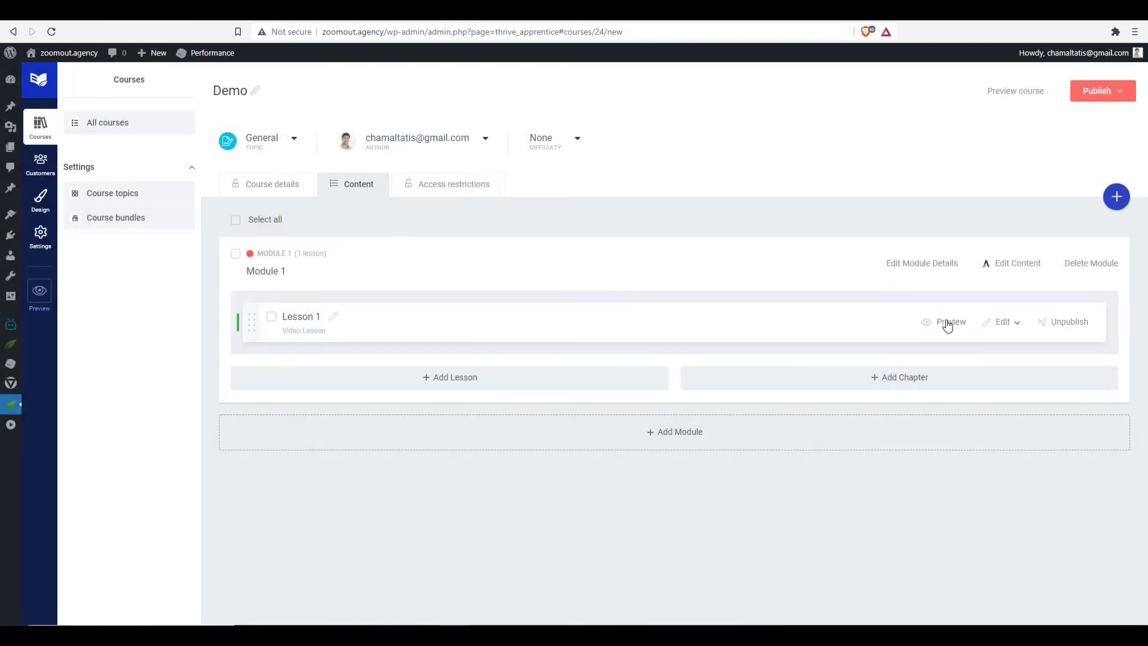
click(951, 324)
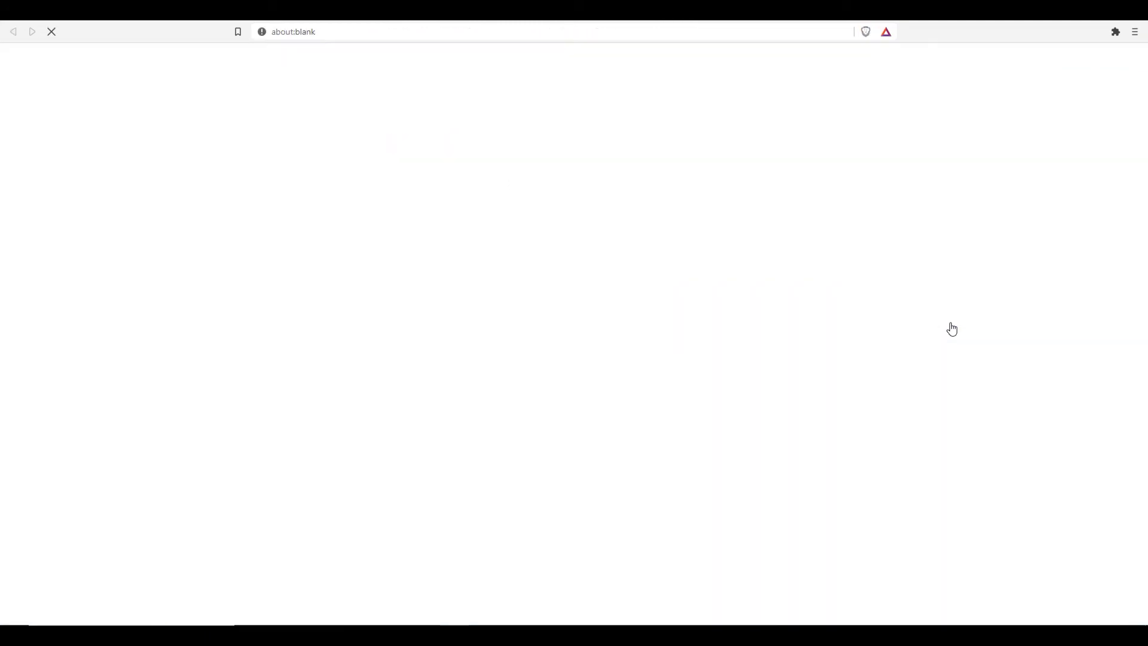
scroll(981, 303, down, 4)
scroll(982, 303, up, 5)
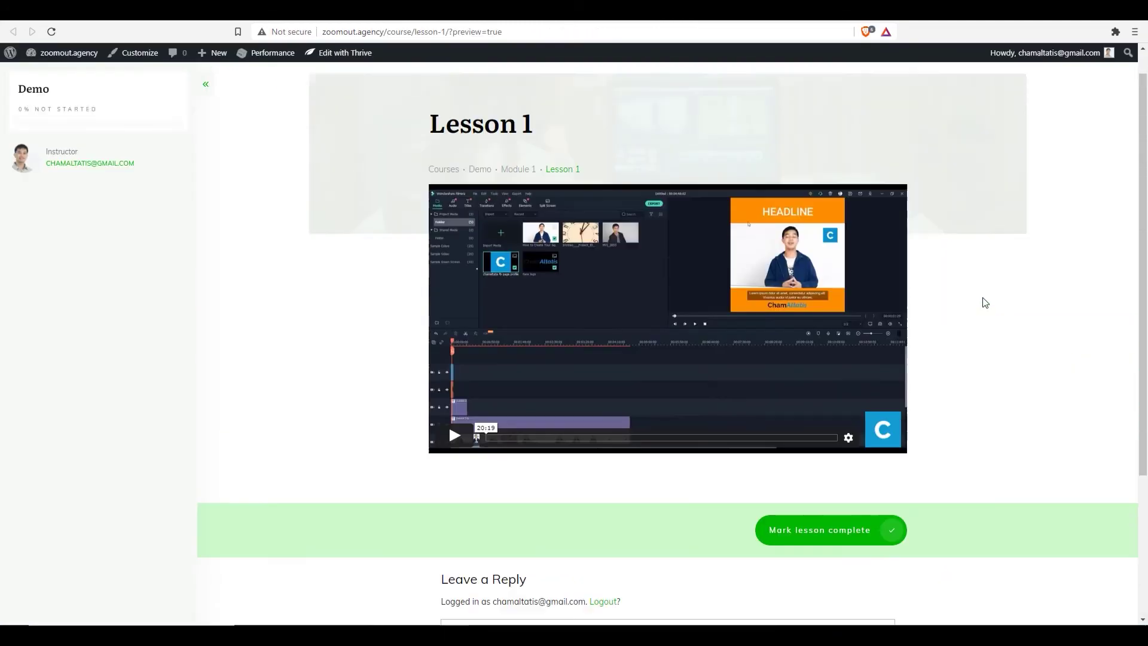
key(alt+Left)
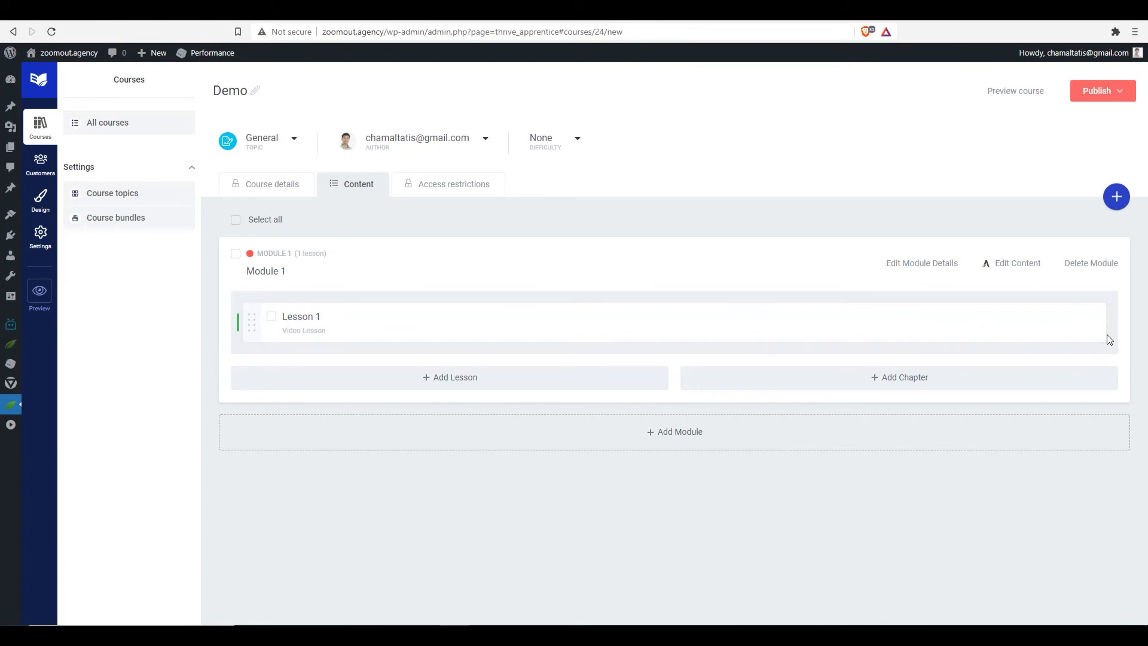
Duplicate Lesson 1 in Module 1 and rename the copy "Lesson 2".
click(1017, 323)
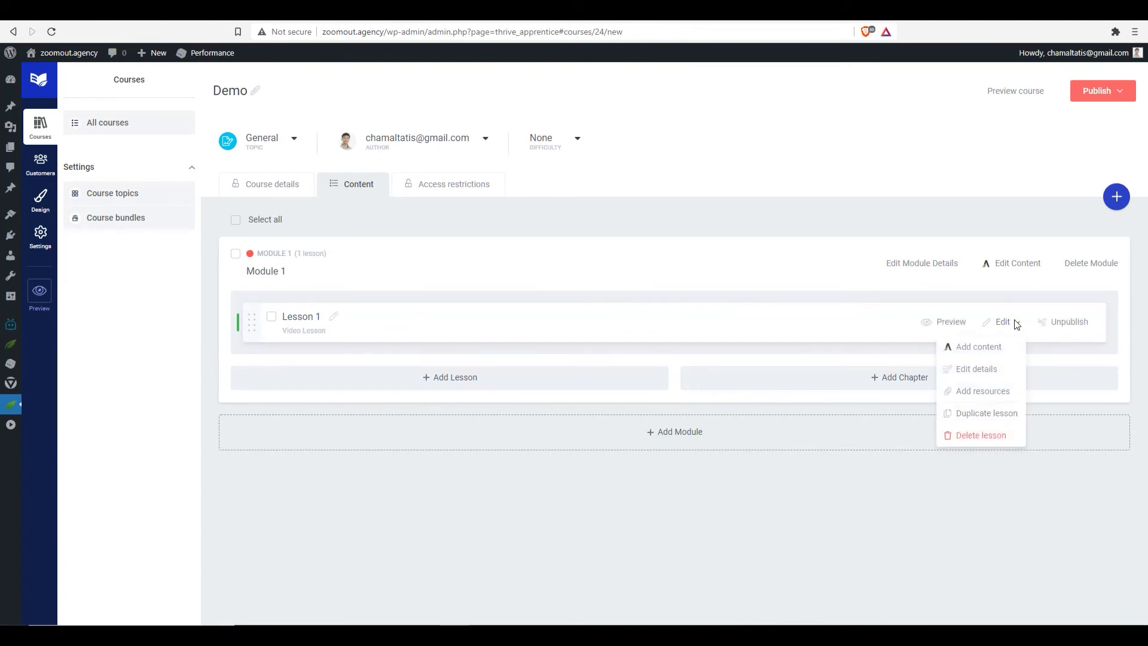
click(980, 414)
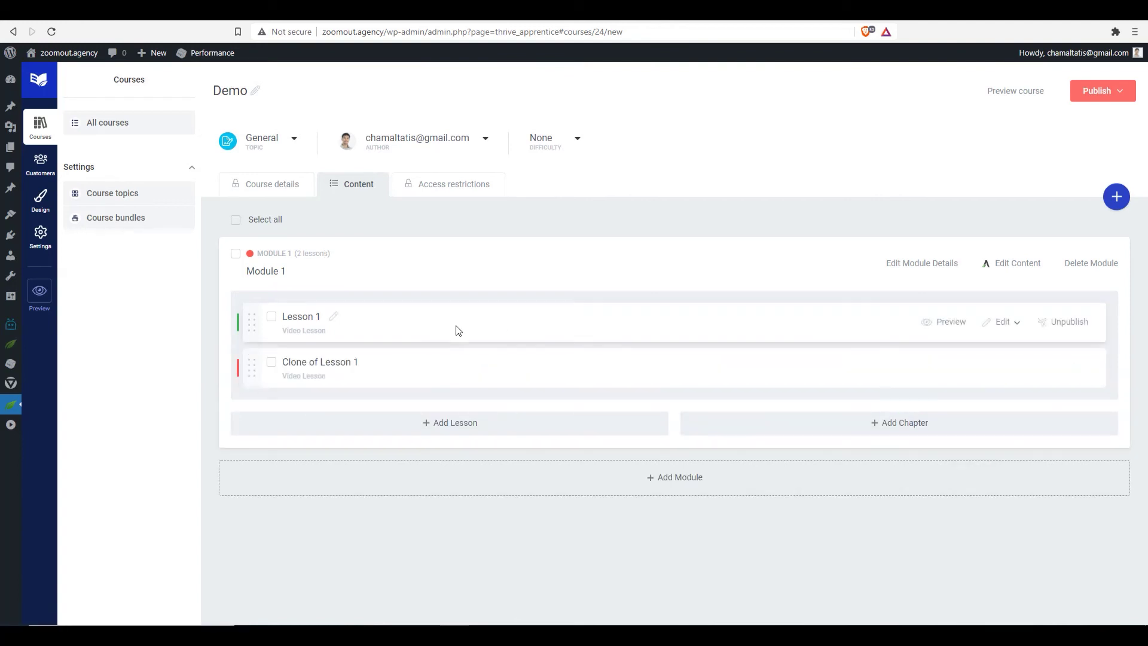
click(371, 362)
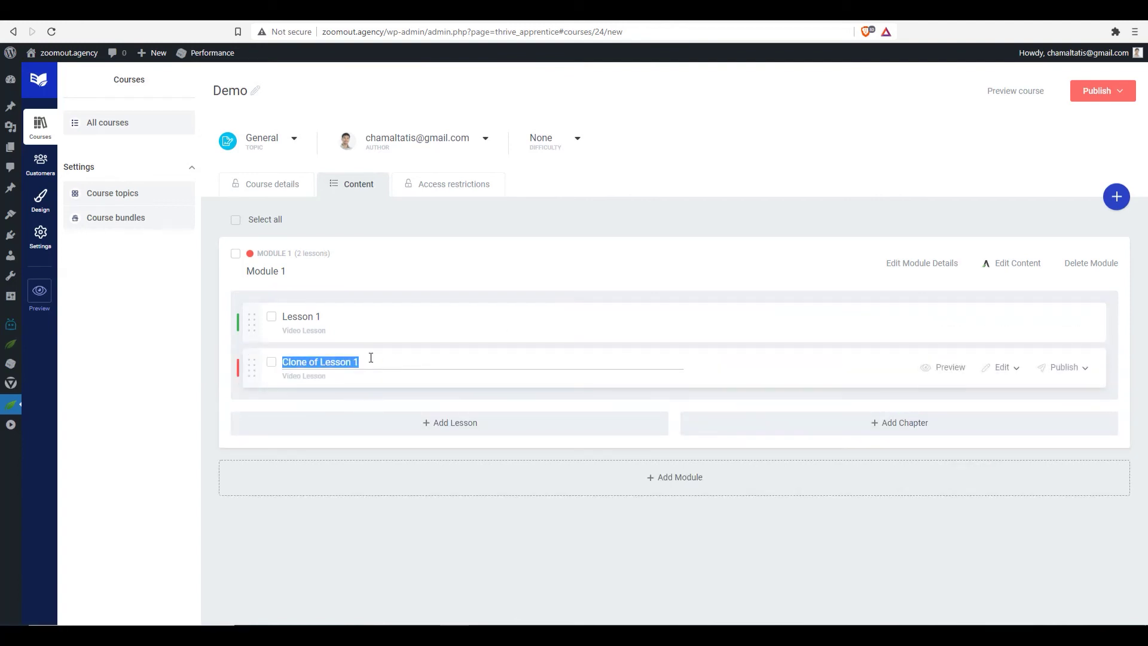
text(Lesson 2)
Open Lesson 2's details and change its URL slug to lesson-2.
click(1001, 367)
click(987, 419)
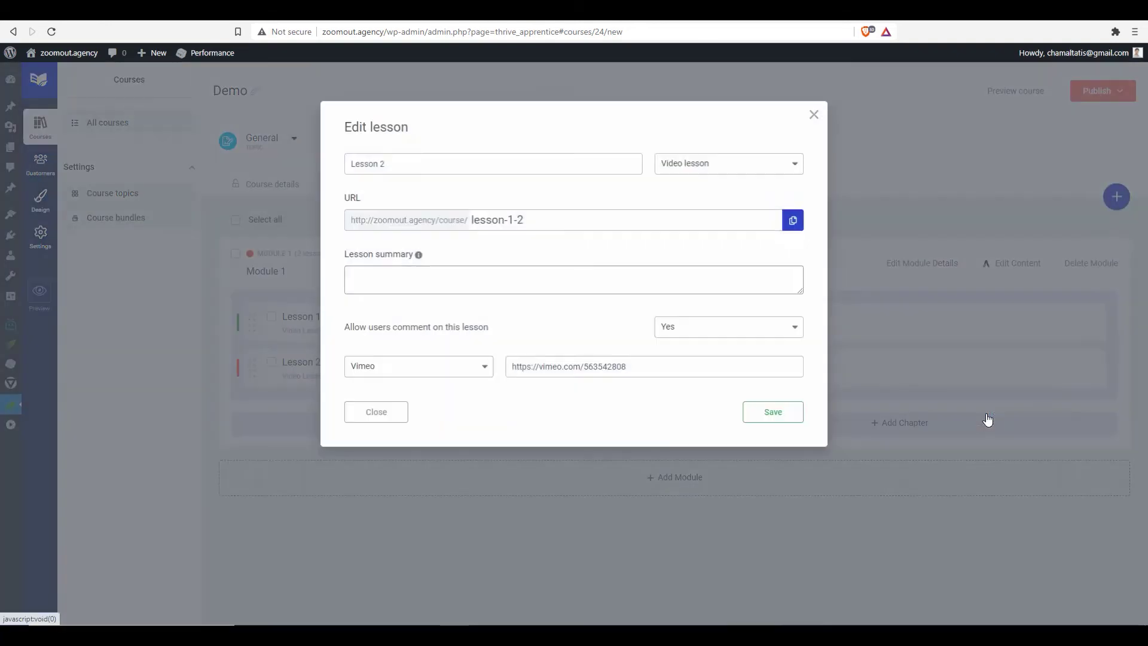
double_click(510, 220)
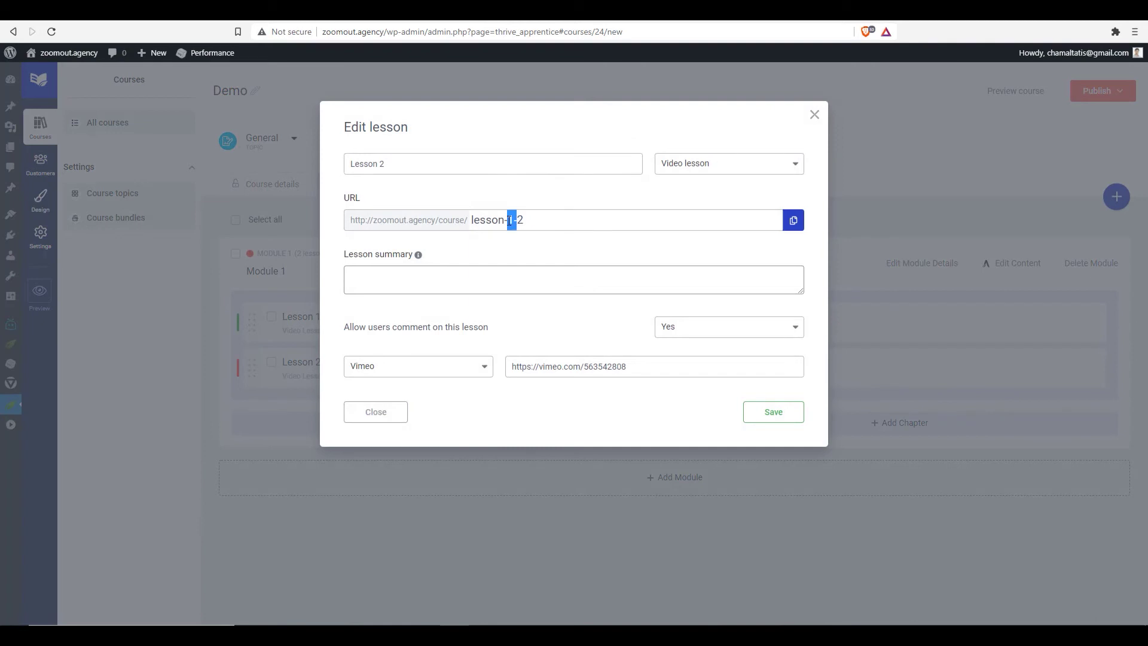
text(2)
key(Delete)
key(Delete)
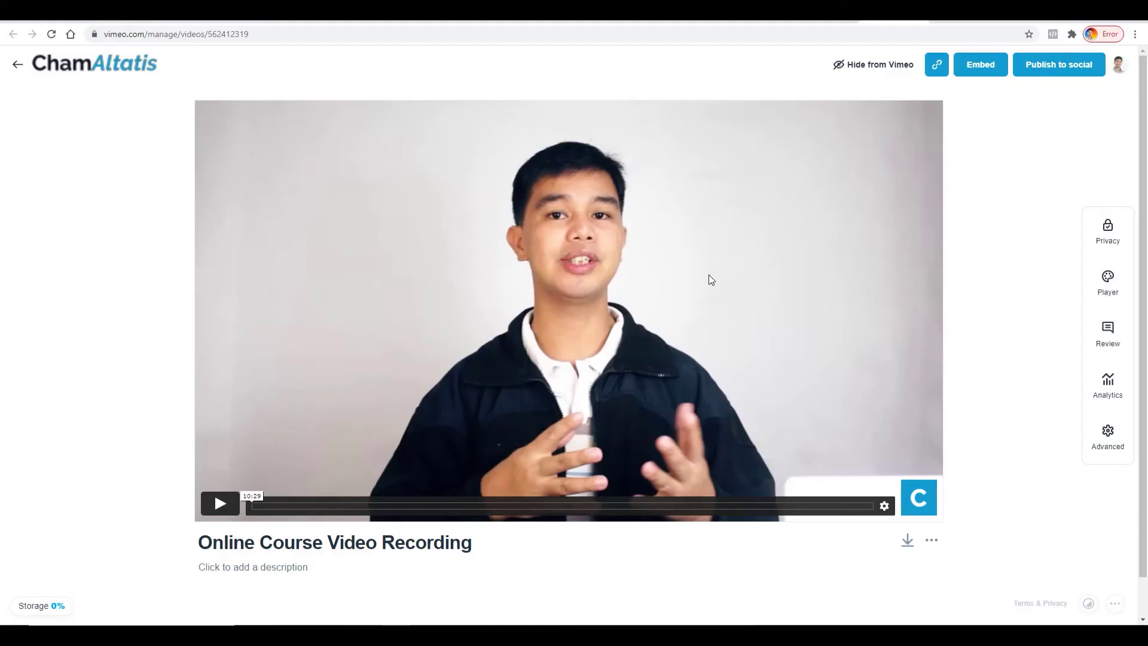
Replace Lesson 2's video with the link copied from Vimeo's "Online Course Video Recording" video, save the details, and publish the lesson.
click(938, 71)
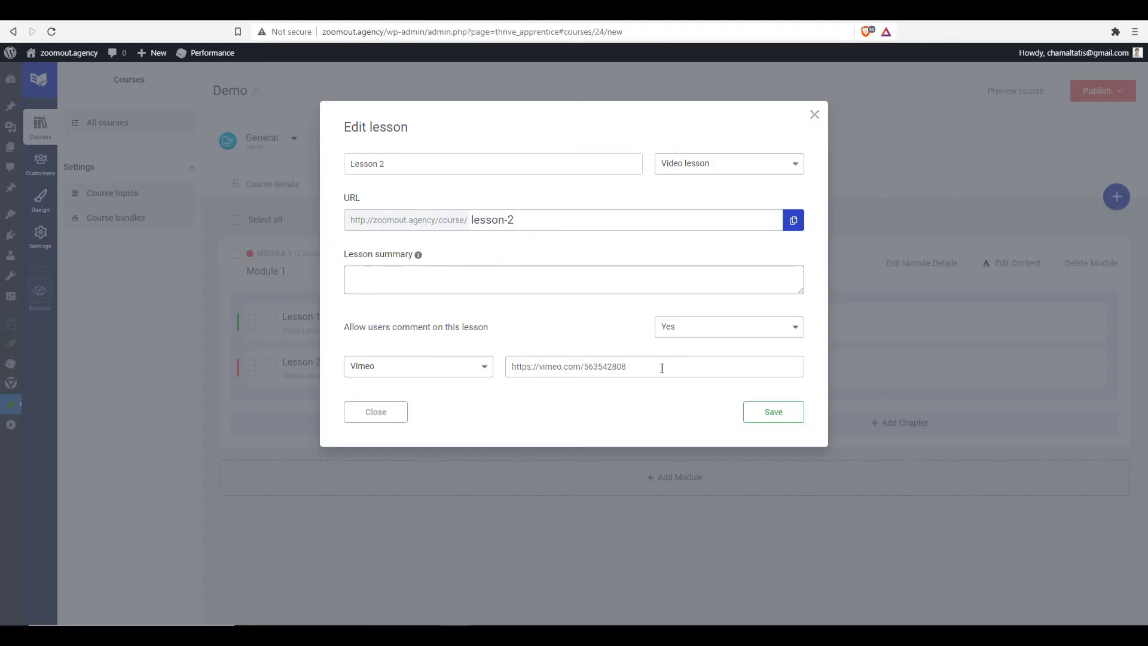
drag(661, 366, 477, 367)
key(ctrl+v)
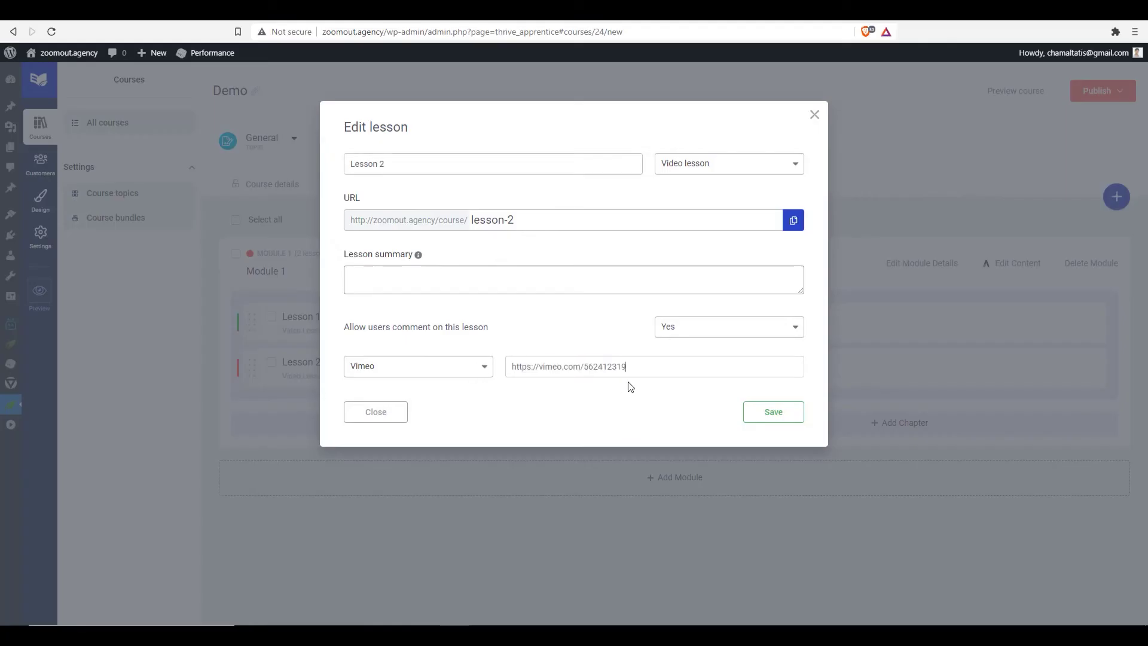
click(774, 414)
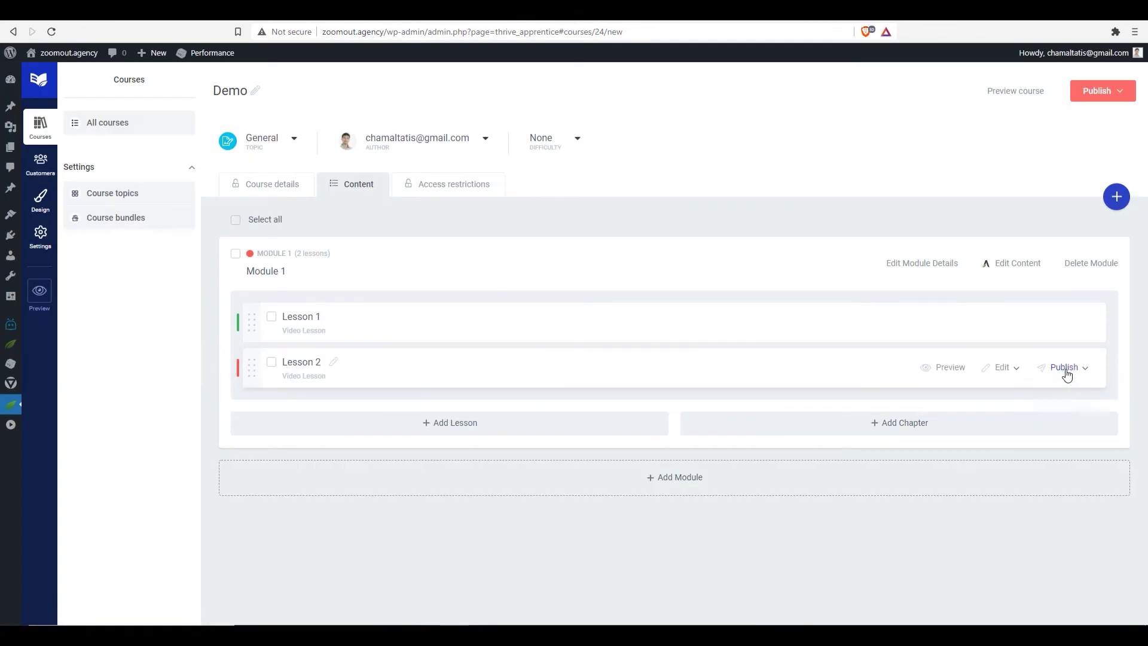
click(1067, 368)
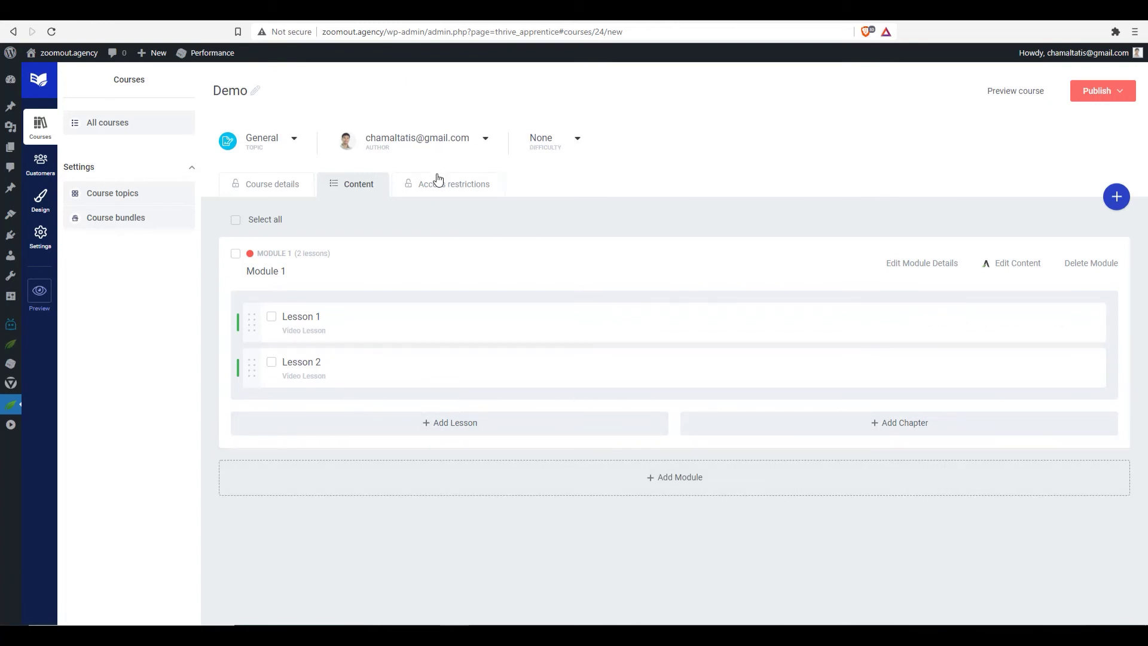
Turn on access restriction for the Demo course and set its restriction label to Premium course.
click(452, 189)
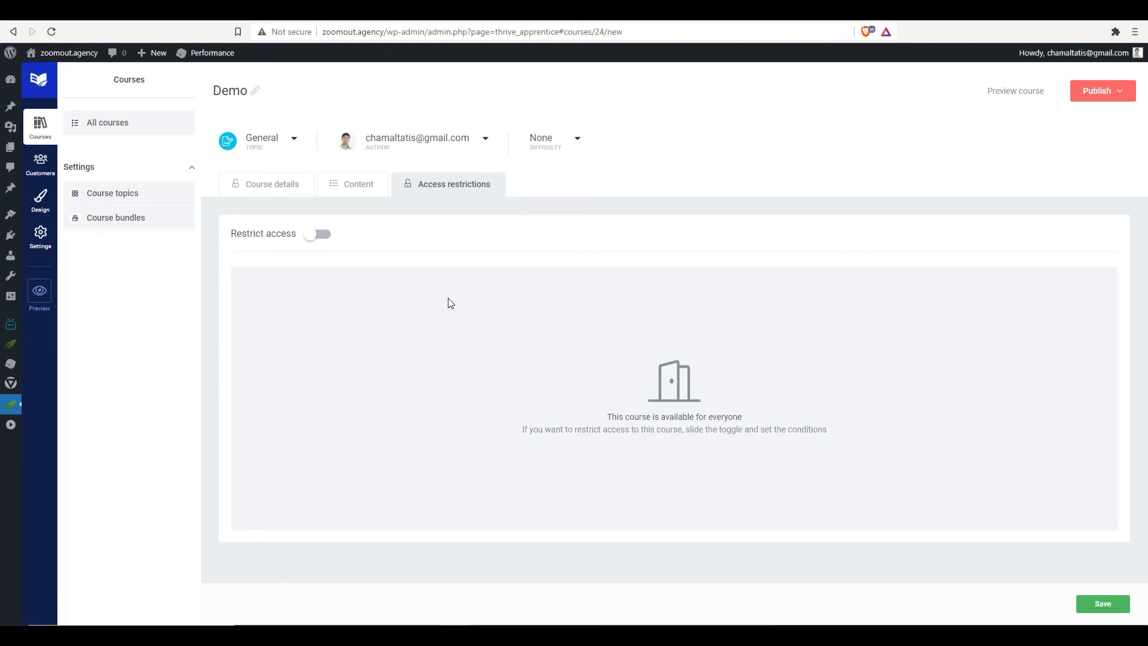
click(317, 236)
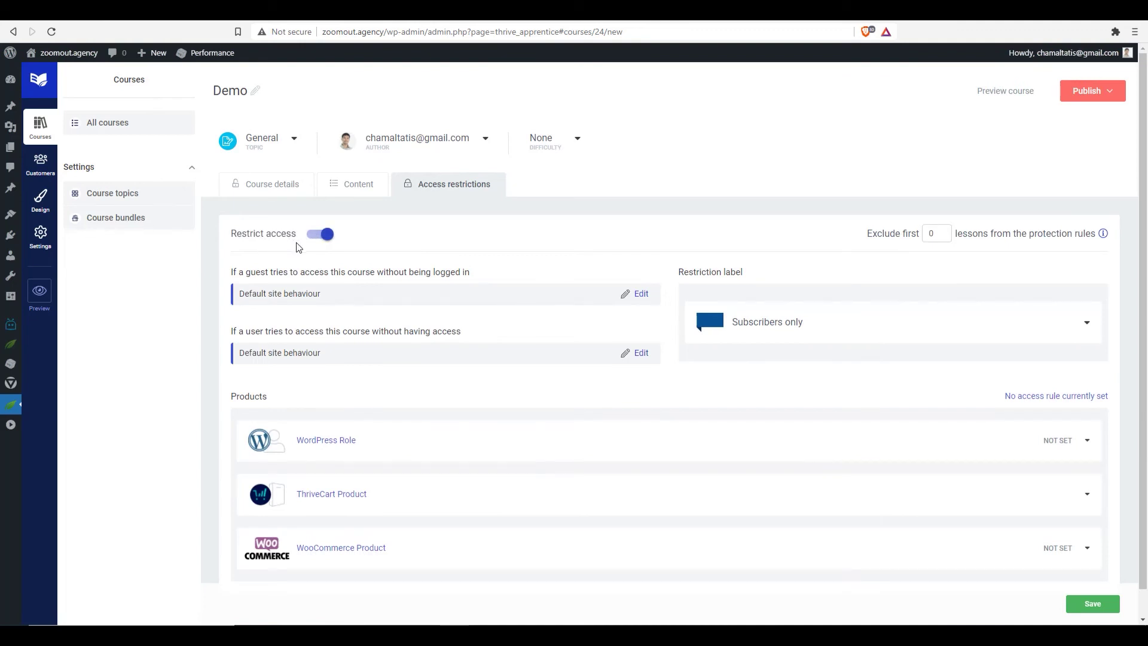
scroll(299, 250, down, 1)
click(877, 300)
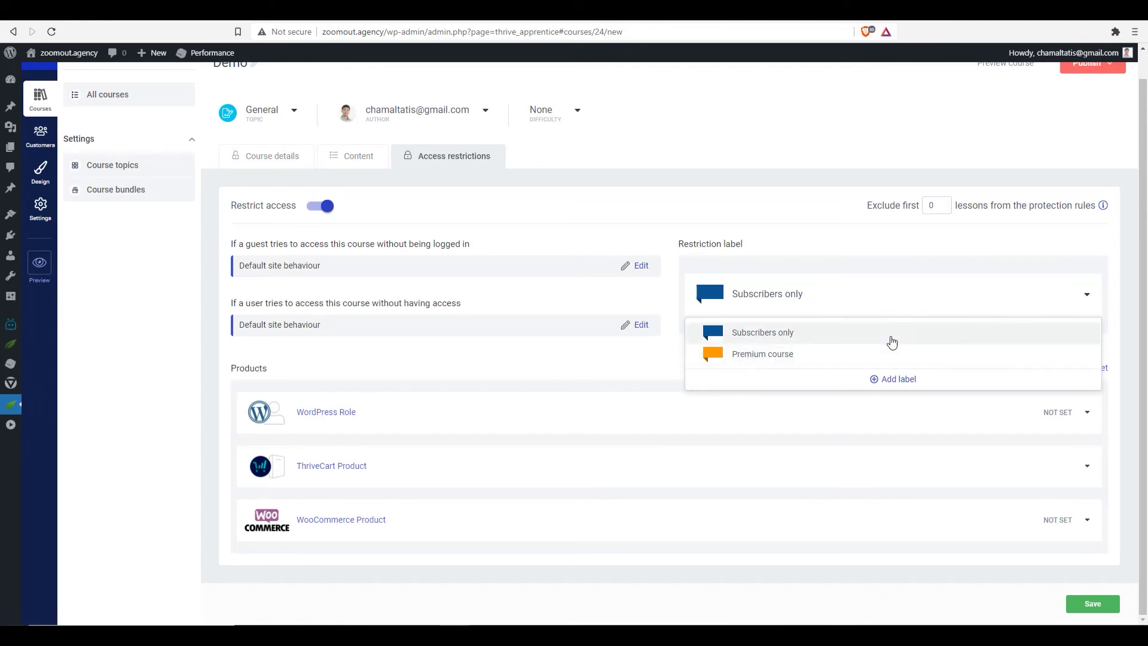
click(754, 360)
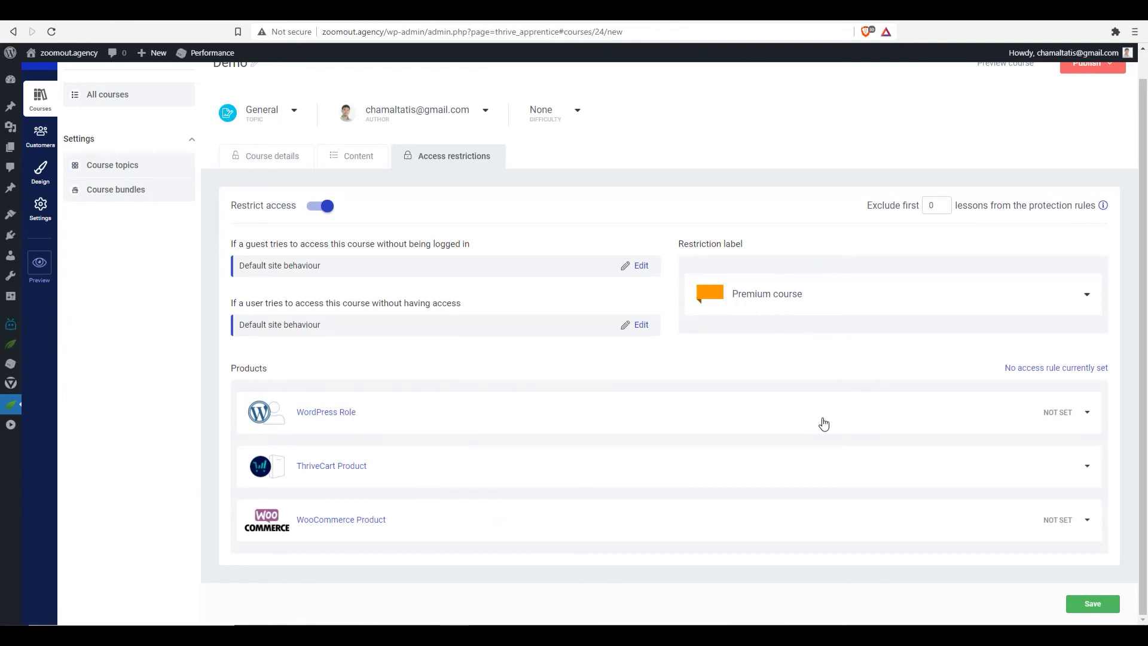
Examine the WordPress Role and ThriveCart Product access options for the Demo course.
click(665, 411)
scroll(664, 410, down, 1)
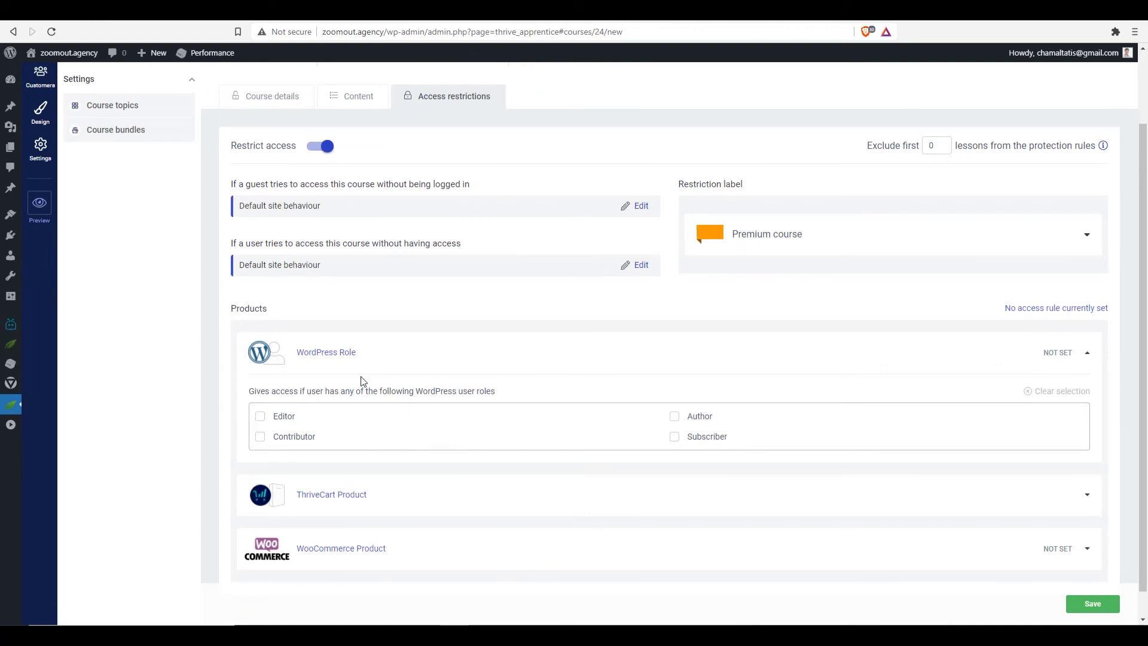
scroll(470, 383, down, 1)
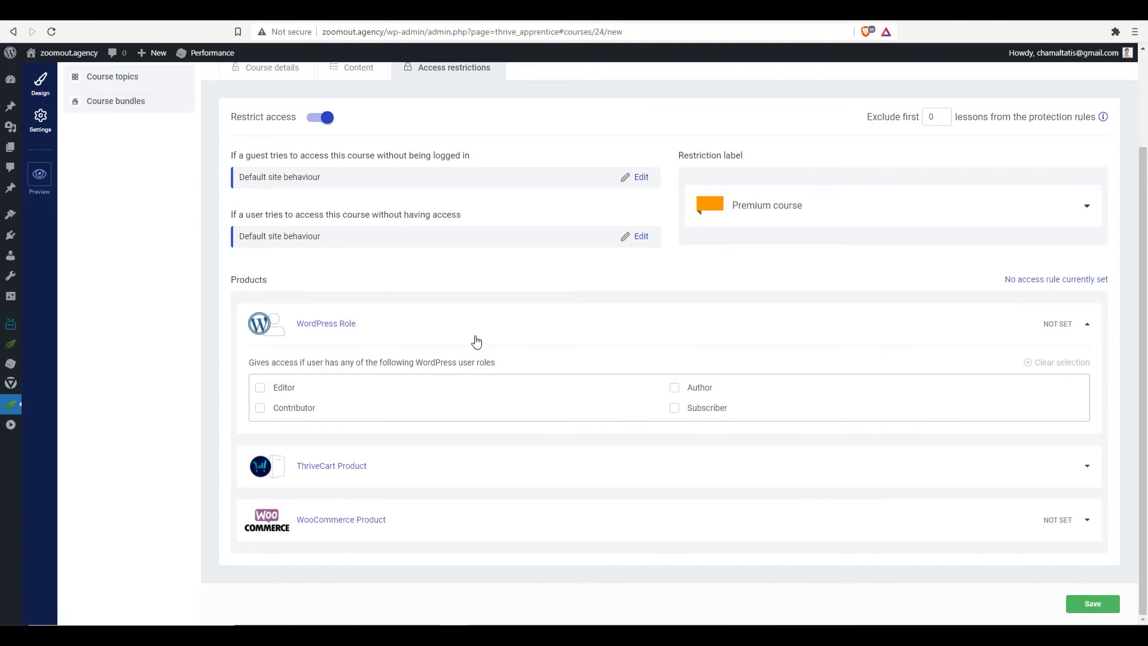
click(1080, 326)
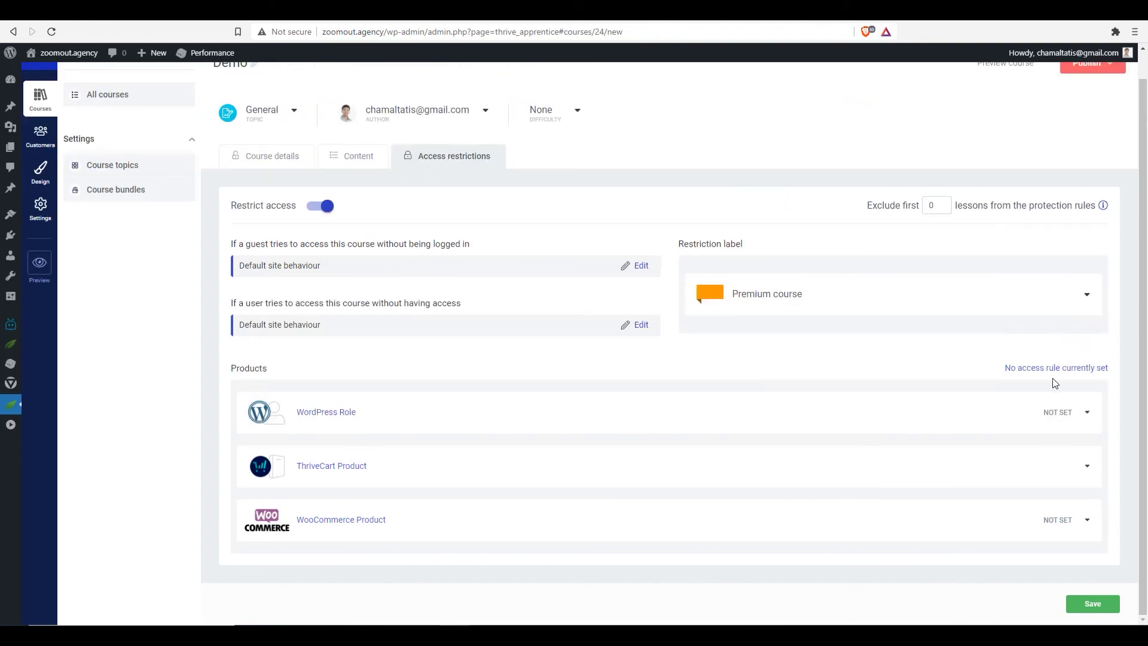
click(1084, 472)
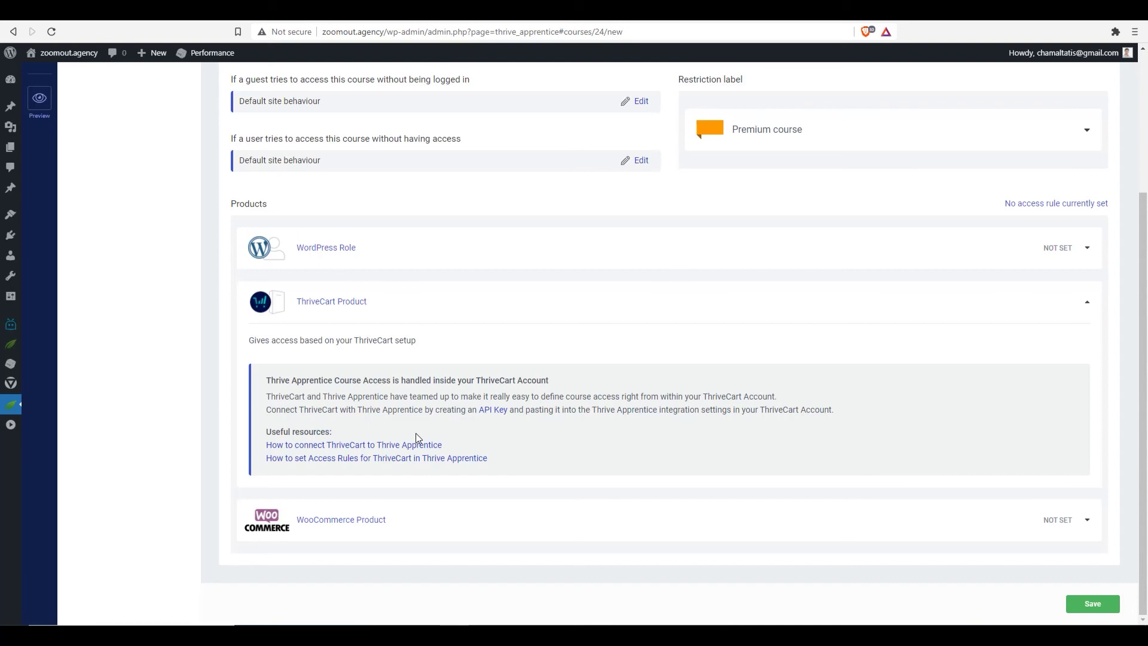
scroll(416, 439, up, 3)
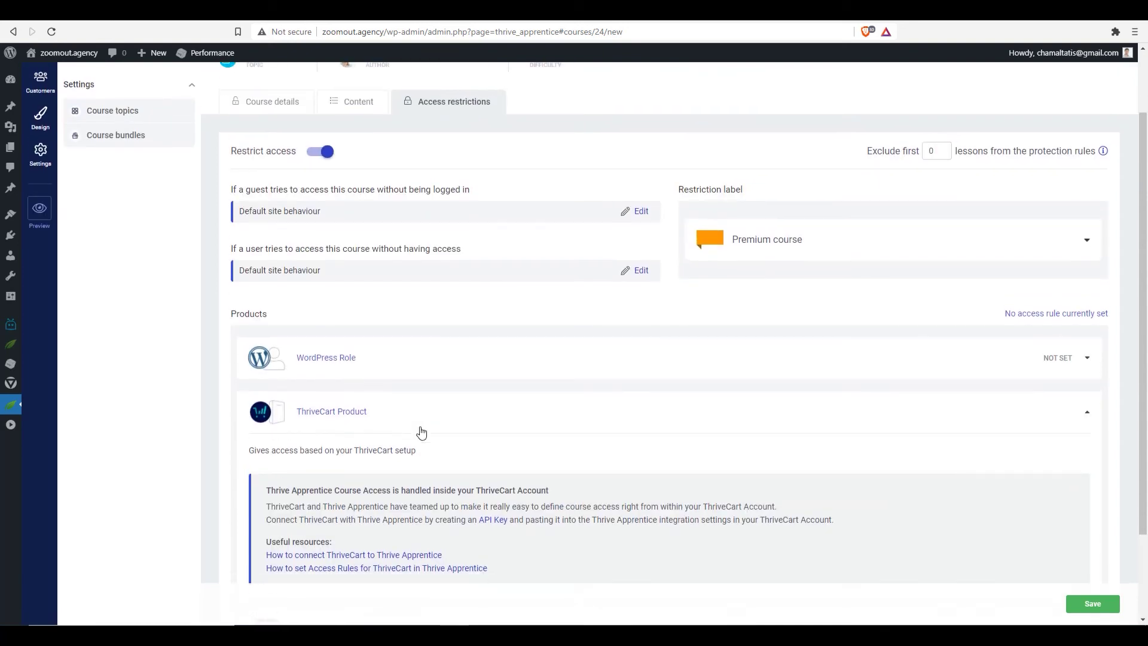
scroll(424, 431, down, 4)
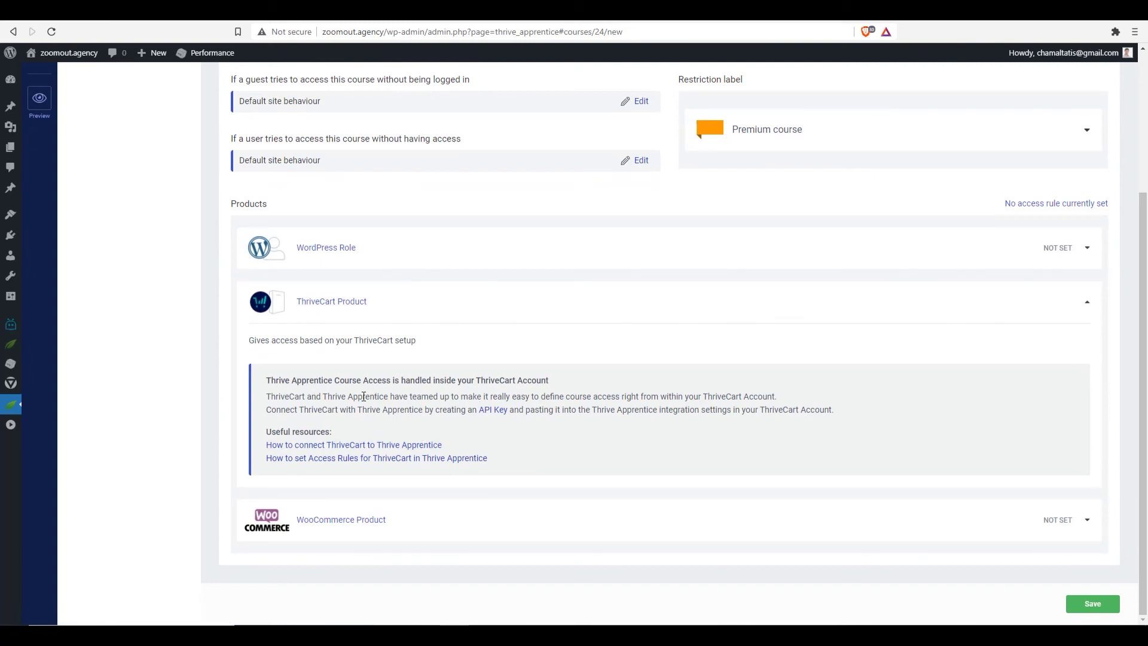
scroll(400, 392, up, 2)
scroll(403, 395, down, 3)
click(930, 310)
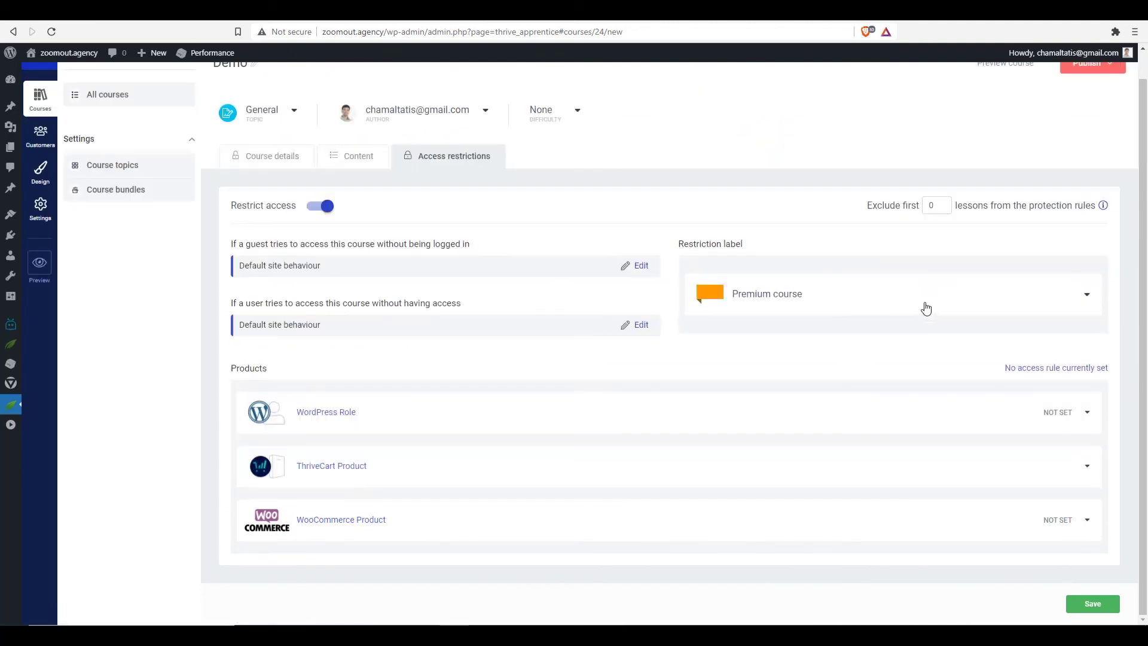
Examine the WooCommerce Product access option and review the course's overall restriction settings.
click(966, 512)
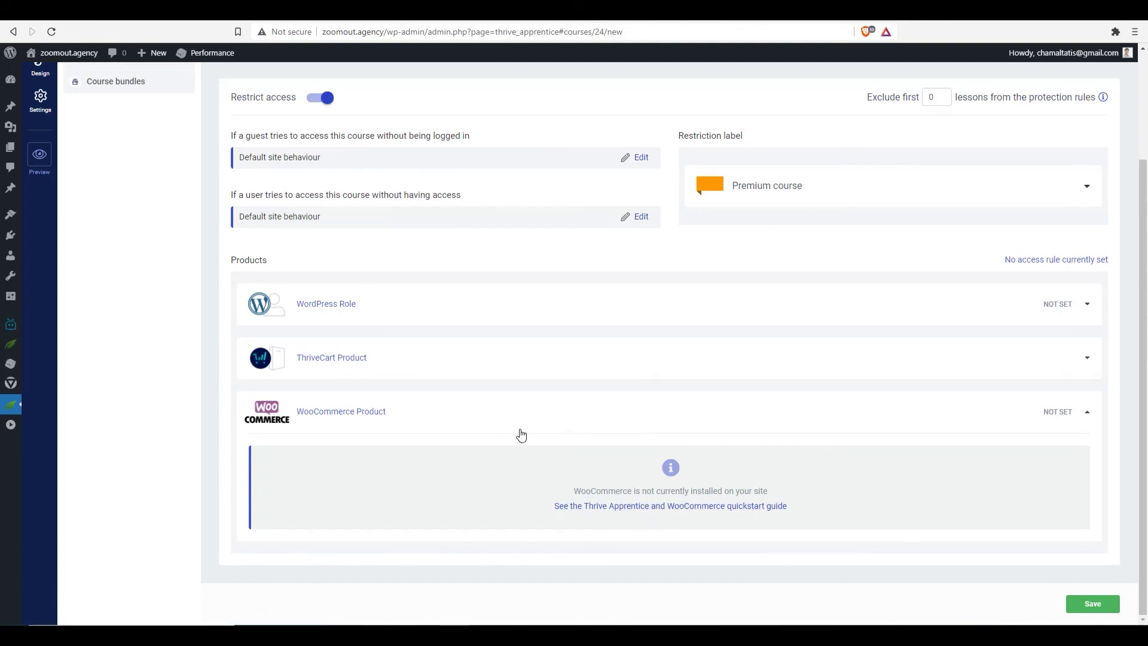
scroll(505, 435, up, 3)
scroll(522, 435, down, 3)
scroll(520, 432, up, 3)
scroll(538, 435, down, 3)
scroll(576, 441, up, 3)
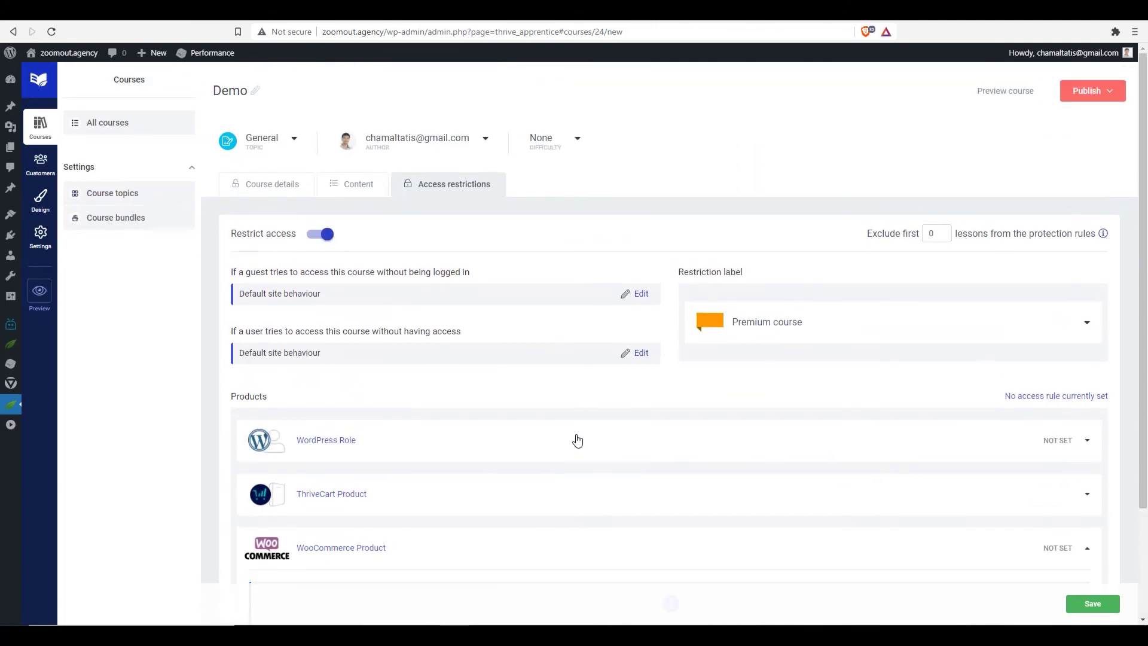
Publish the Demo course and return to its content.
mouse_move(1089, 94)
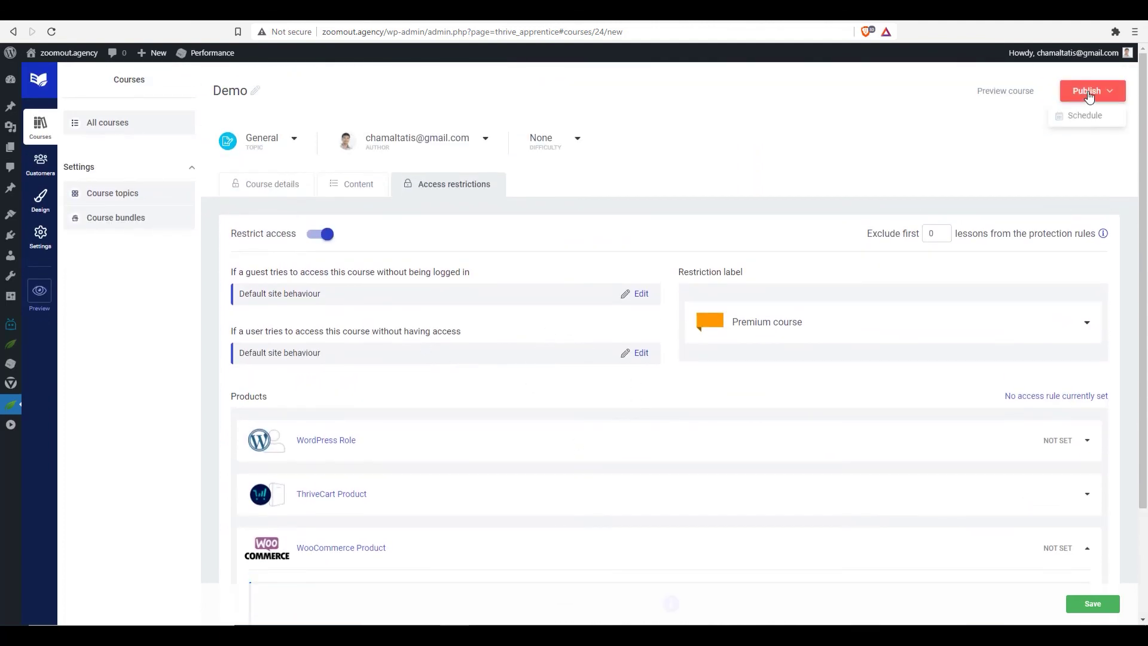
click(1090, 95)
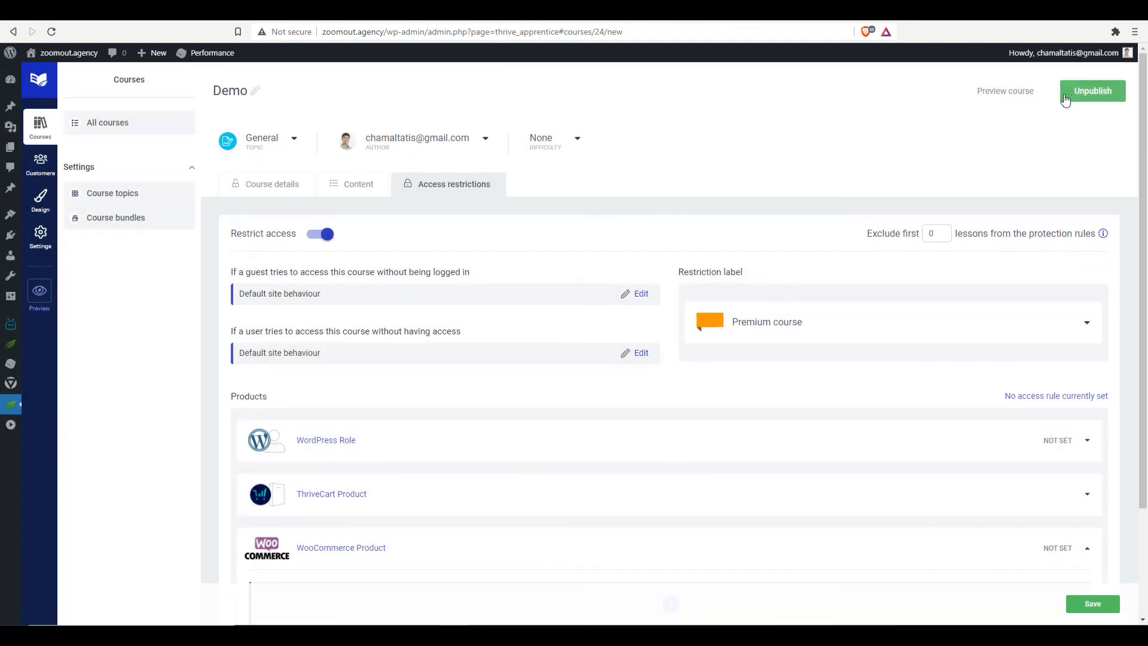
scroll(699, 168, down, 1)
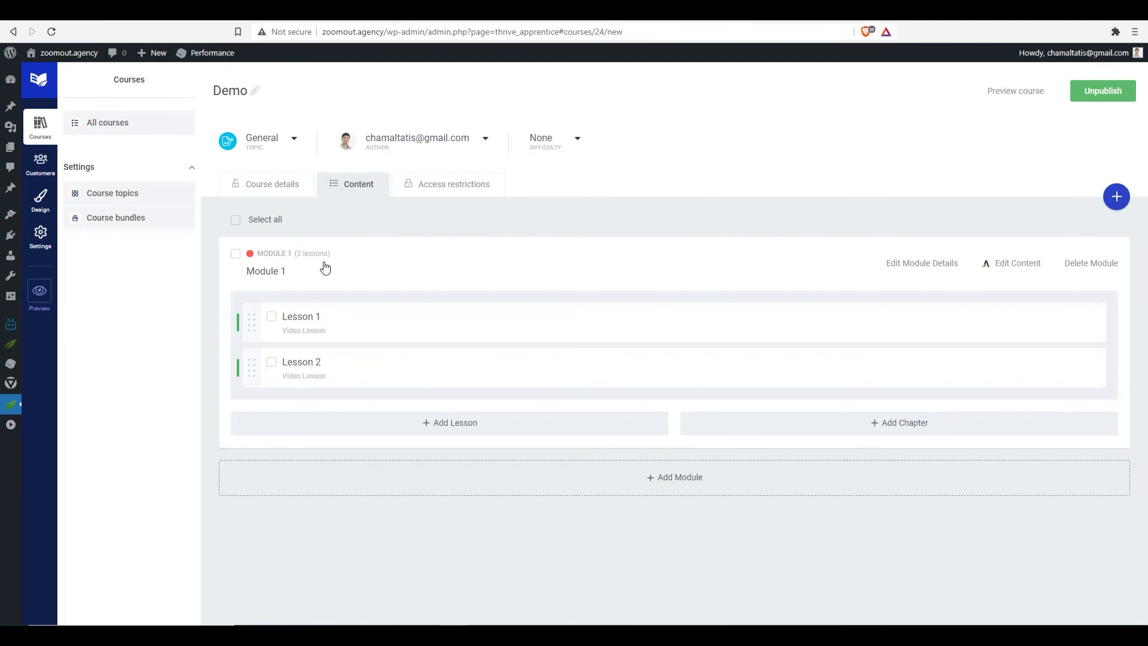
Select Module 1 with both of its lessons and publish them.
click(234, 254)
click(235, 255)
click(236, 255)
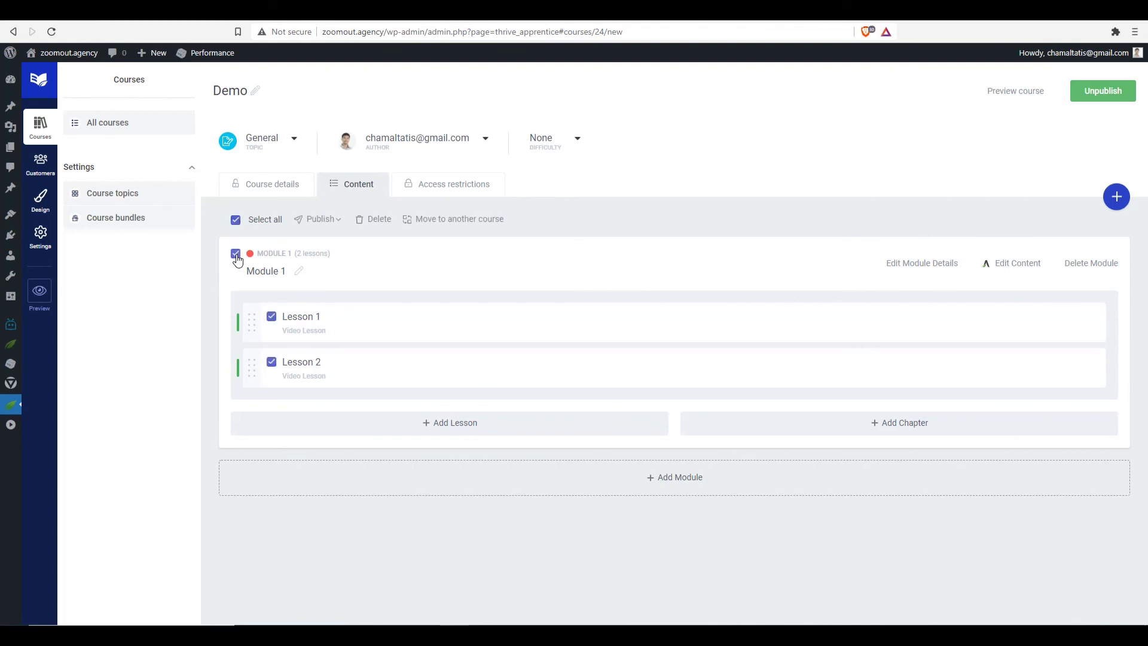
click(320, 219)
click(314, 235)
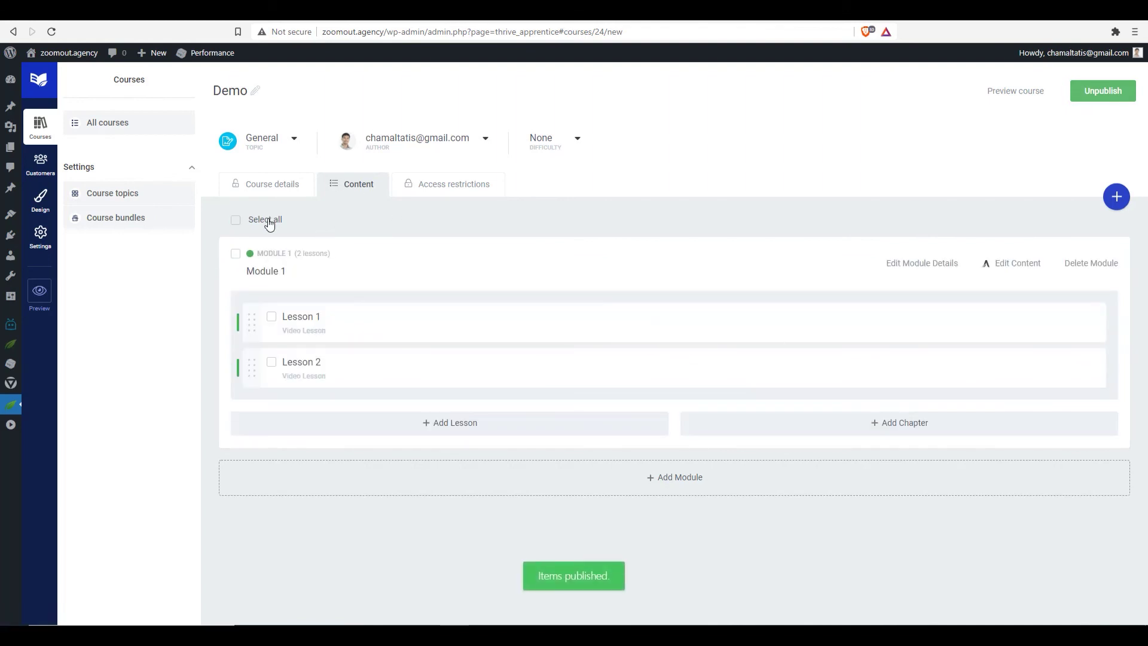
click(235, 255)
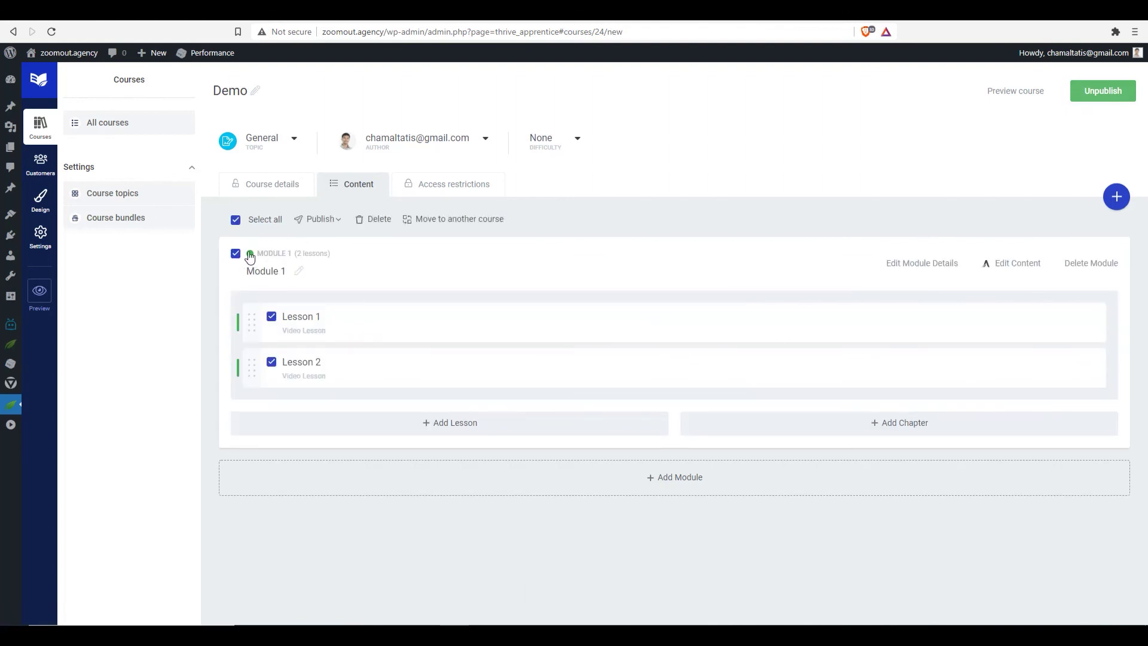
click(317, 219)
click(314, 235)
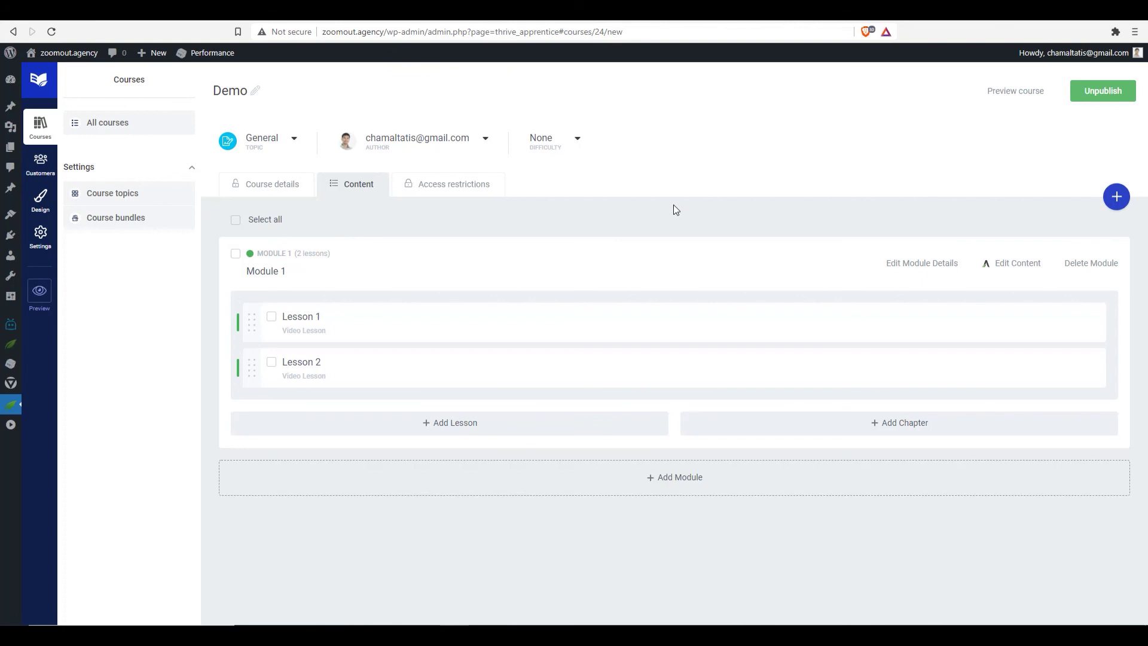
View the difficulty level options, then preview the Demo course page and examine its video, module list and teacher section.
click(538, 144)
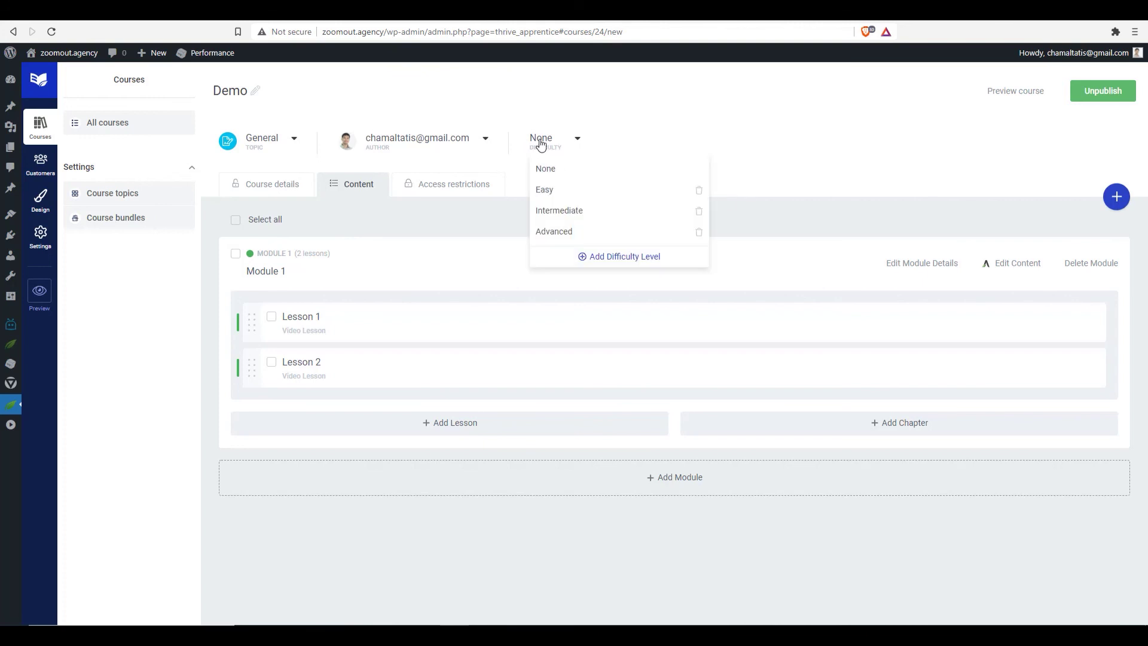
click(1024, 94)
scroll(962, 143, up, 2)
scroll(349, 413, down, 1)
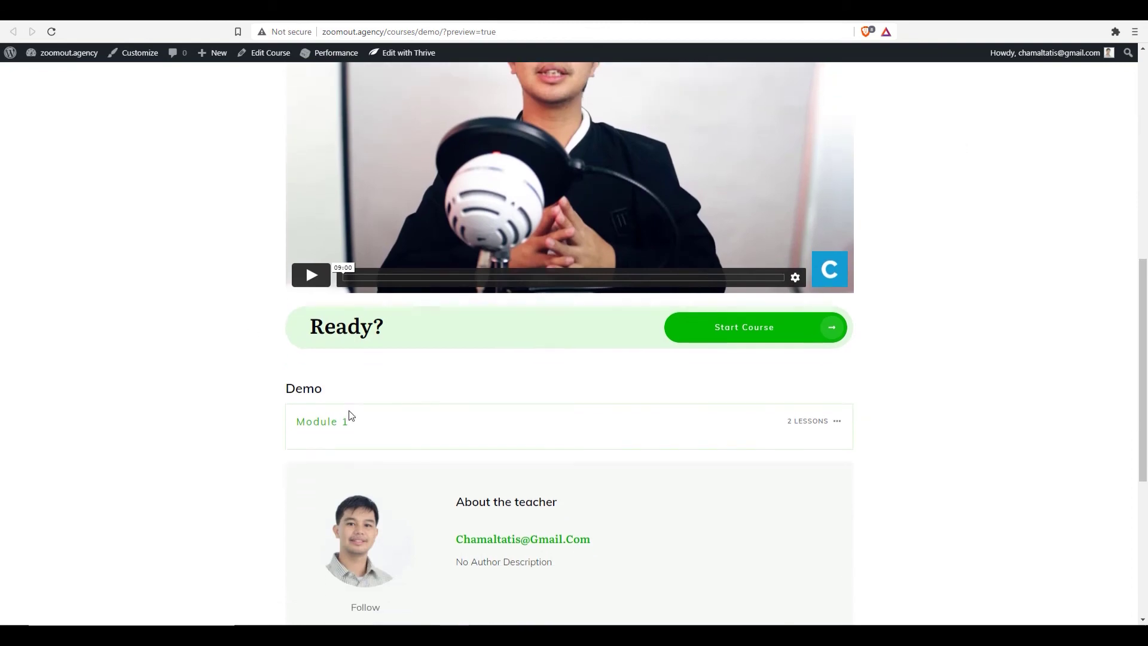
scroll(511, 409, up, 1)
scroll(512, 409, down, 1)
scroll(461, 417, down, 2)
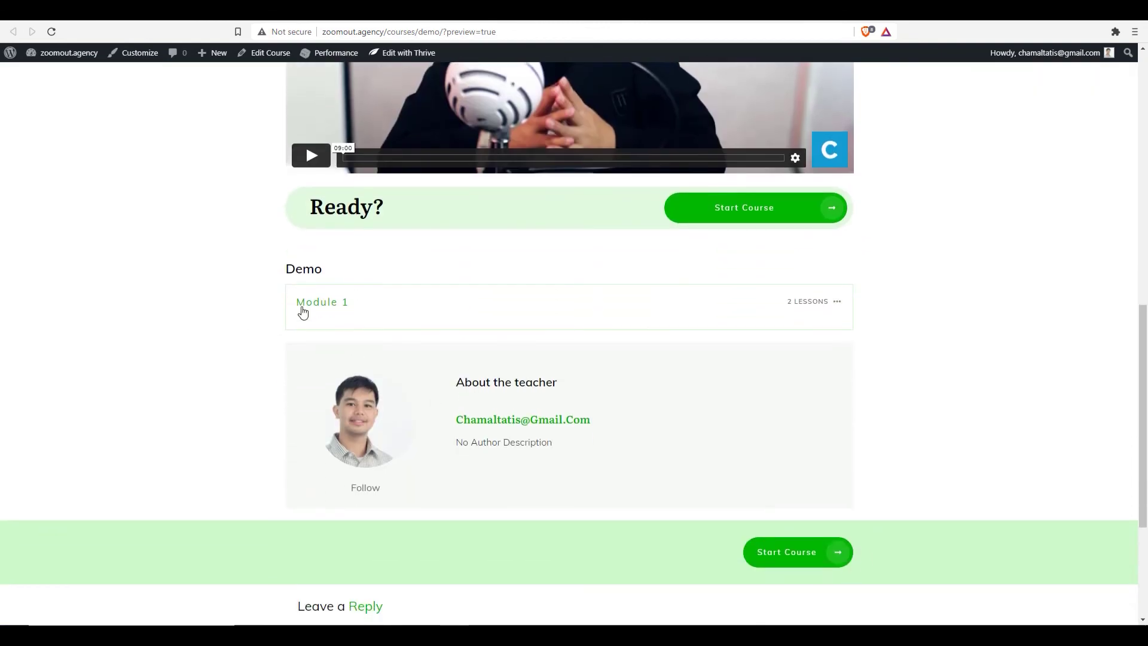
scroll(526, 344, up, 2)
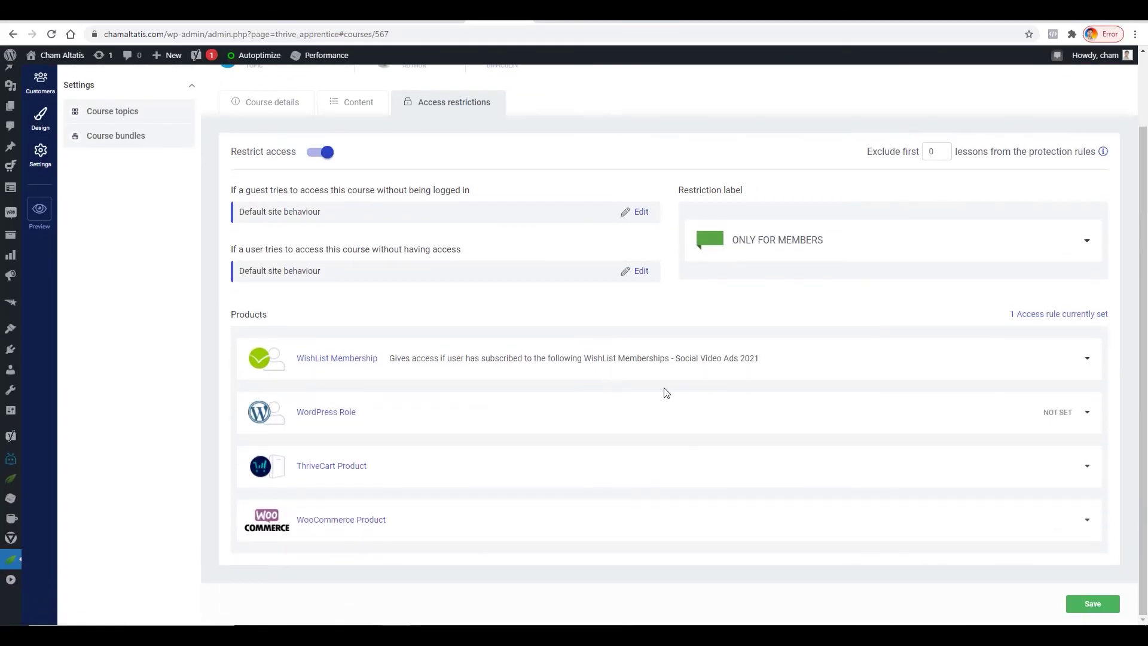
Review the ONLY FOR MEMBERS course's access rules on the other site and the Demo course's product access options.
scroll(670, 392, up, 2)
scroll(679, 393, down, 2)
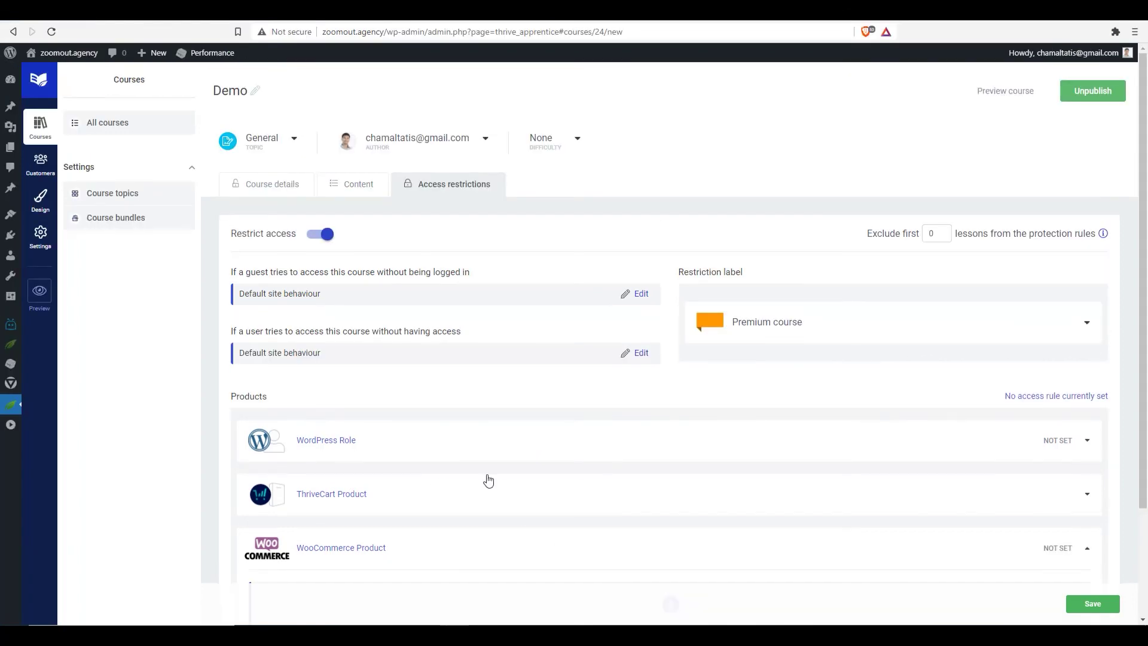
scroll(487, 479, down, 2)
click(288, 417)
Choose the Light Elegant template for the course overview in the School Wizard and confirm the header and footer menu selection.
scroll(453, 423, up, 3)
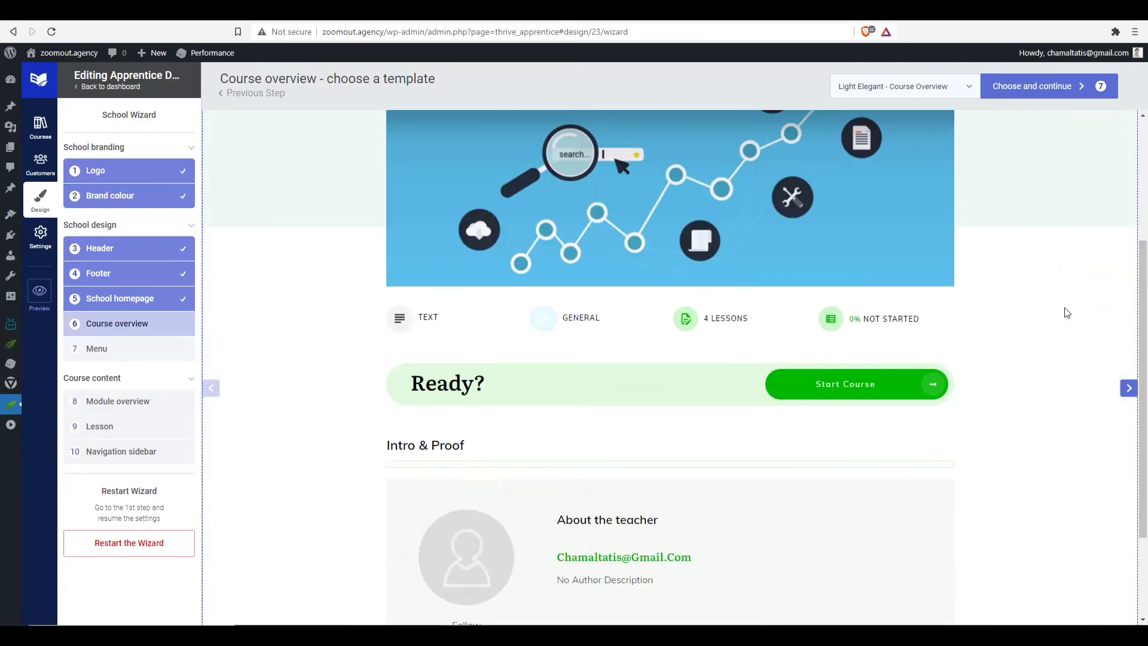
scroll(1066, 313, up, 4)
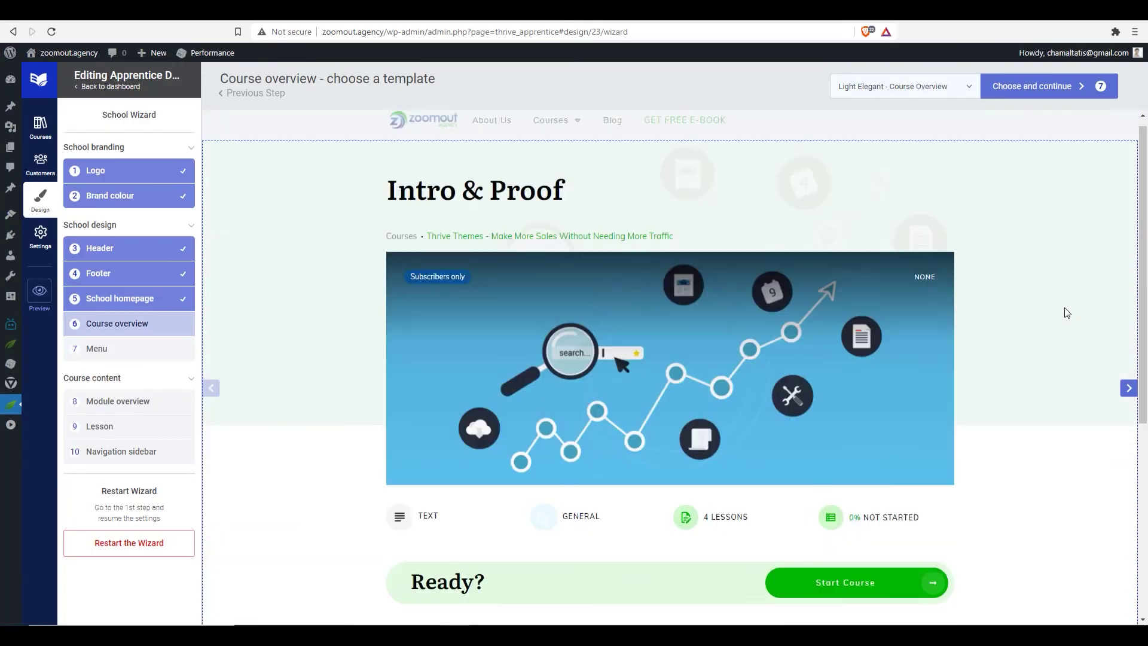
click(952, 86)
scroll(616, 226, down, 4)
scroll(592, 230, up, 6)
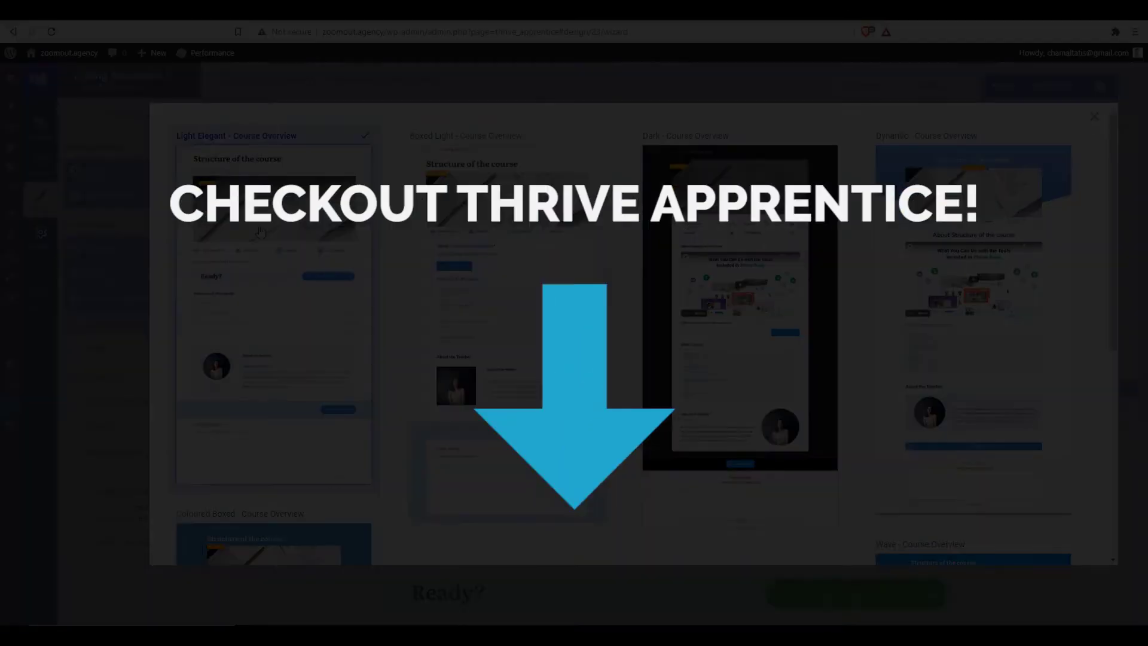
click(260, 232)
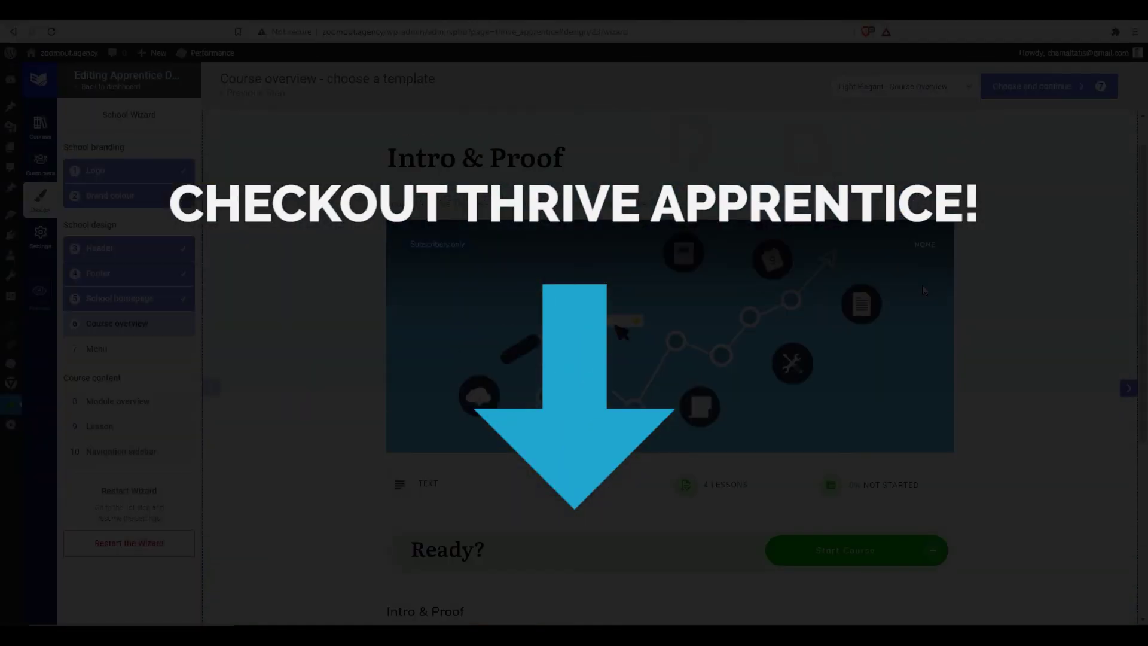
scroll(1056, 308, down, 2)
click(1031, 86)
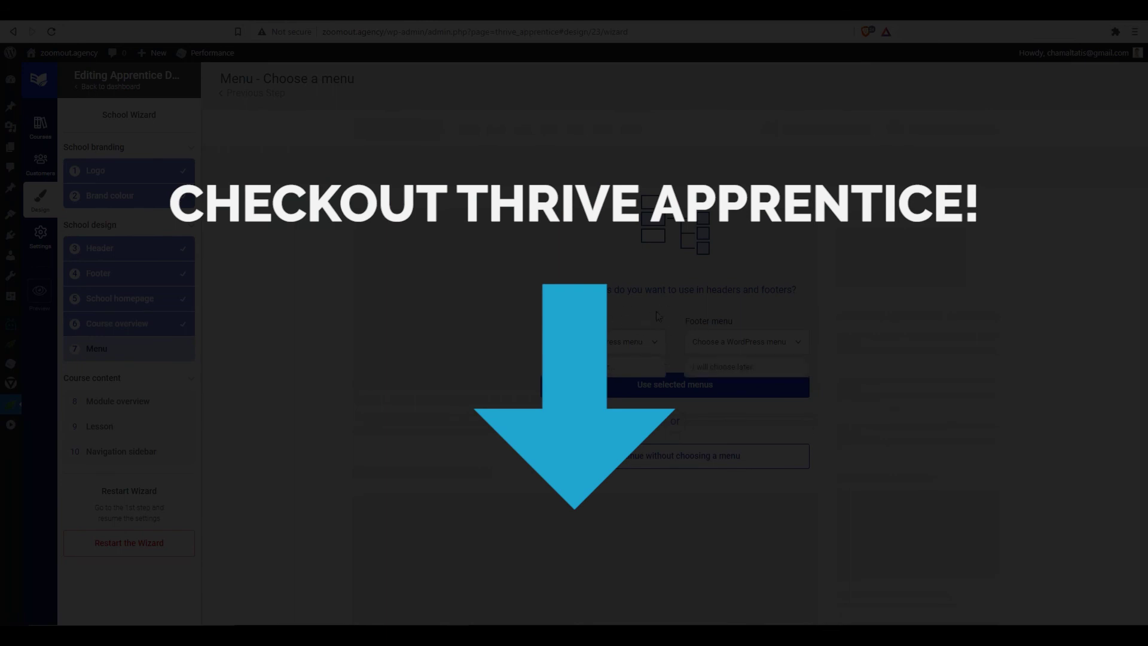
click(646, 387)
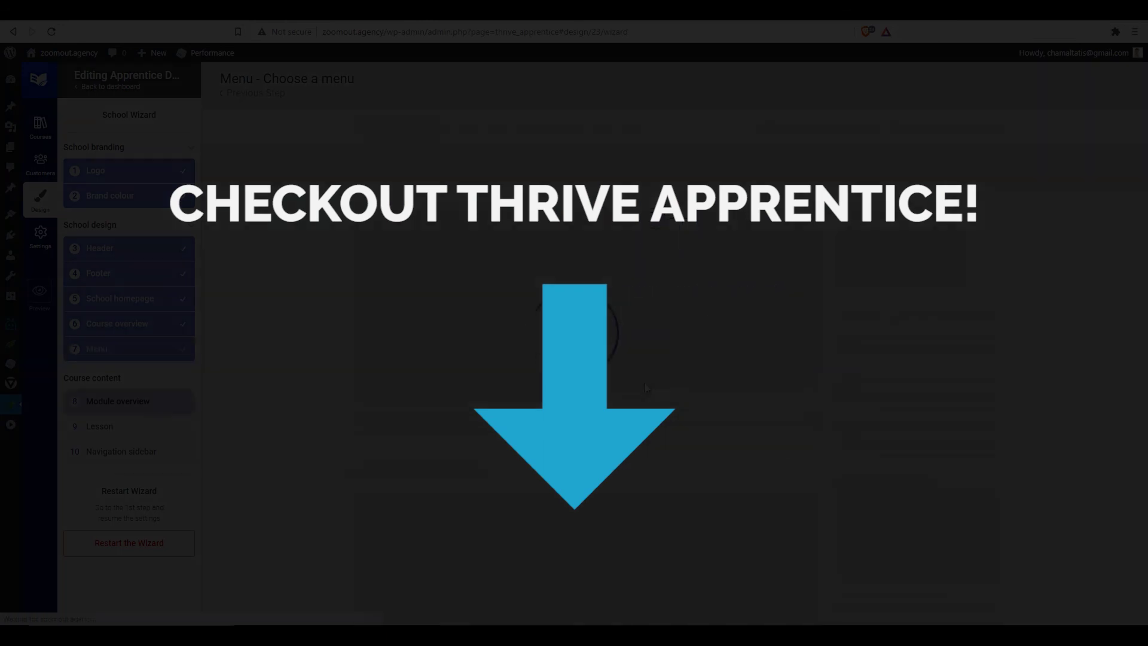
Examine the Light Elegant module overview and browse the other available module templates.
scroll(923, 422, down, 2)
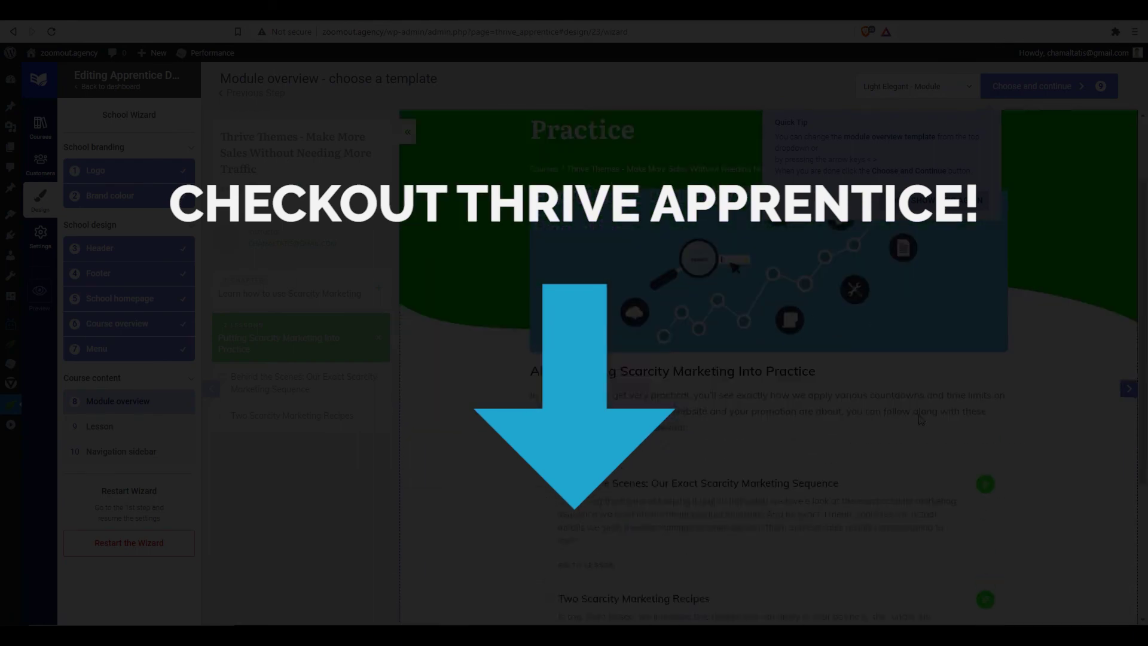
click(950, 200)
scroll(634, 335, down, 3)
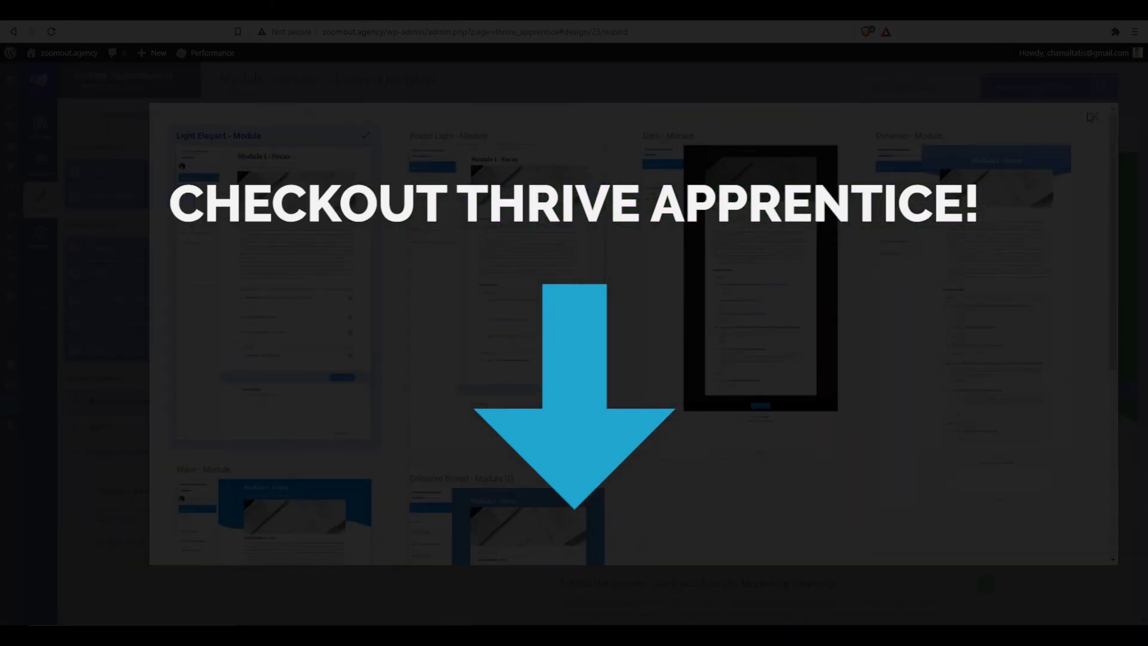
click(761, 275)
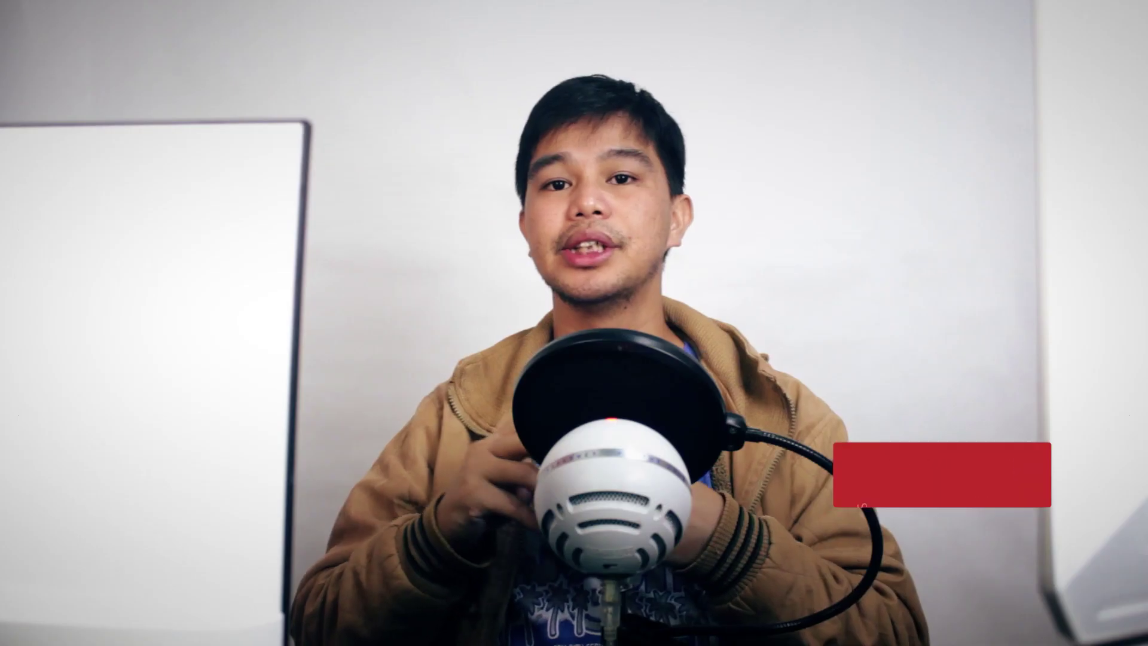